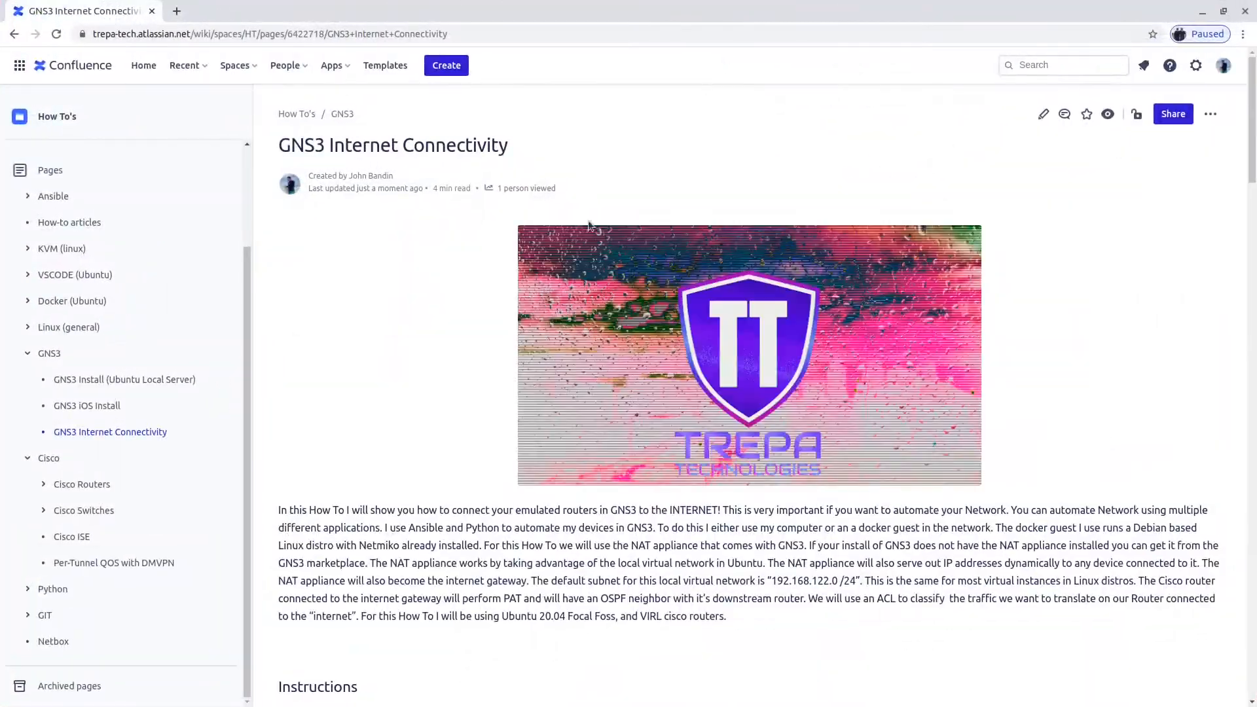
Step: Read the GNS3 Internet Connectivity page's introduction and examine the network topology diagram in its first instruction
{"action": "scroll", "coordinate": [1111, 343], "scroll_direction": "down", "scroll_amount": 2}
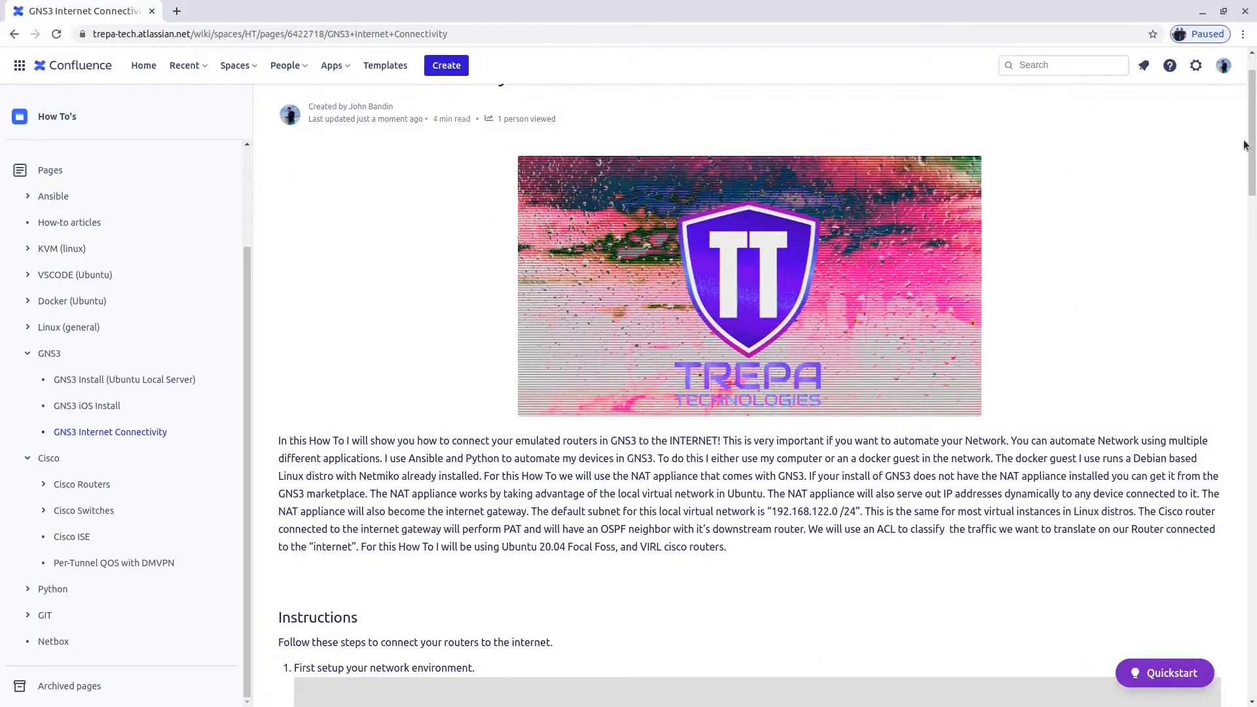
{"action": "left_click_drag", "start_coordinate": [1251, 138], "coordinate": [1249, 181]}
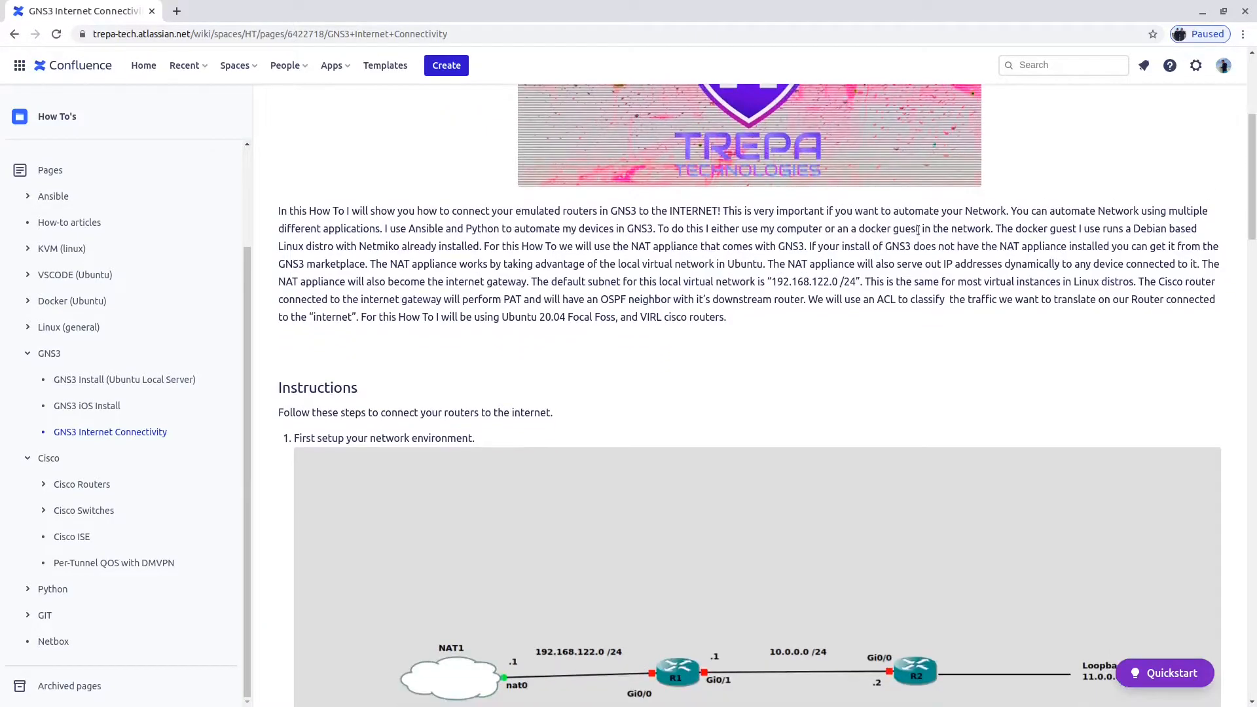
{"action": "left_click_drag", "start_coordinate": [727, 322], "coordinate": [443, 277]}
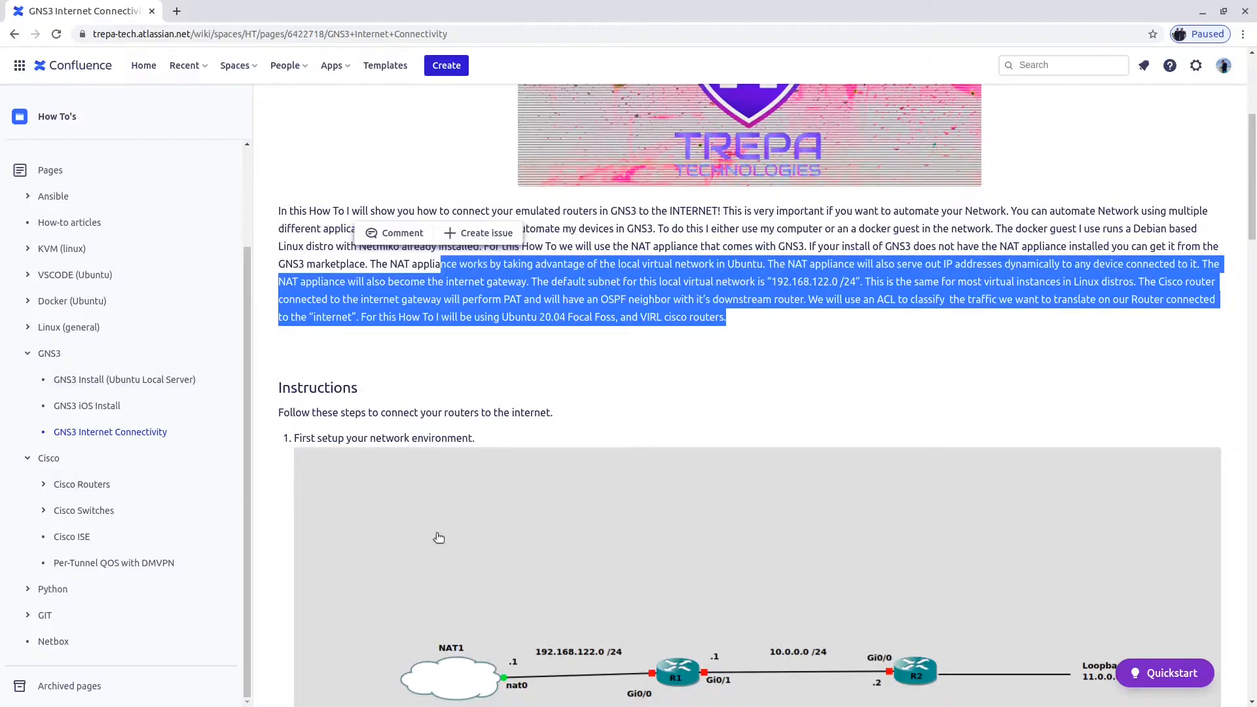
{"action": "scroll", "coordinate": [427, 538], "scroll_direction": "down", "scroll_amount": 1}
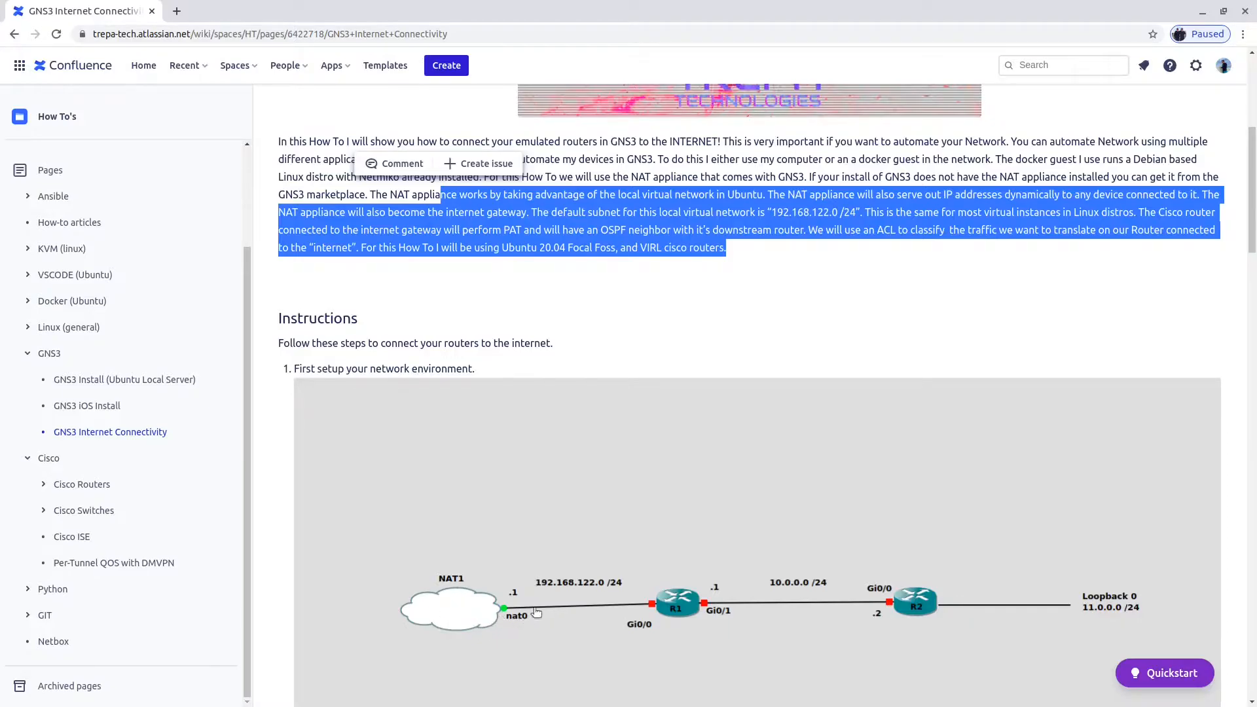
{"action": "left_click", "coordinate": [771, 325]}
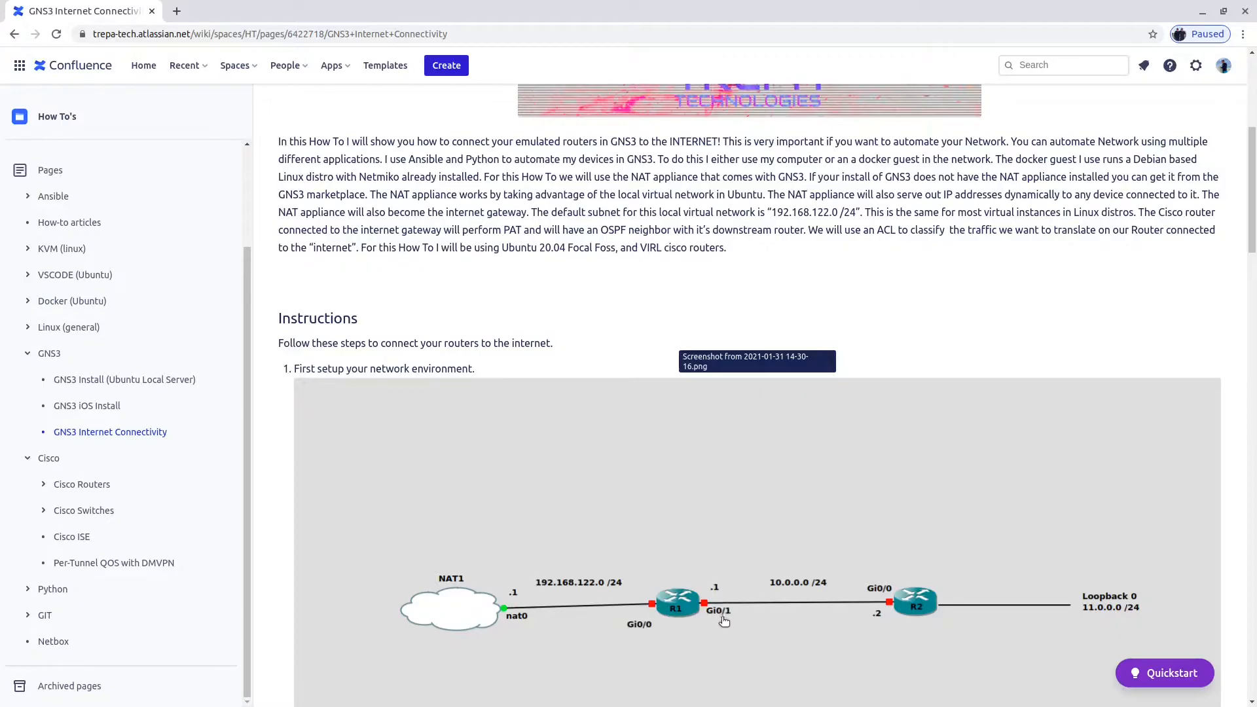
{"action": "scroll", "coordinate": [718, 619], "scroll_direction": "down", "scroll_amount": 1}
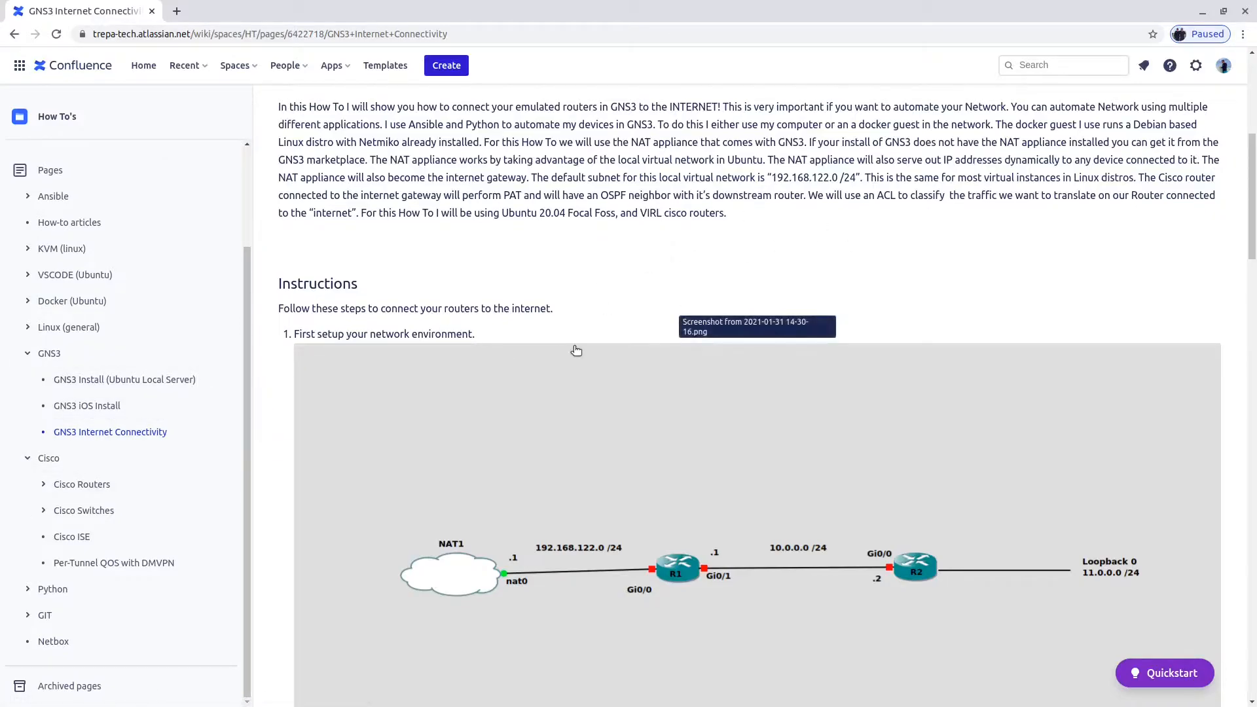
Step: Launch GNS3 from a terminal with the command gns3 and maximize its window
{"action": "key", "text": "ctrl+alt+t"}
{"action": "type", "text": "gns3"}
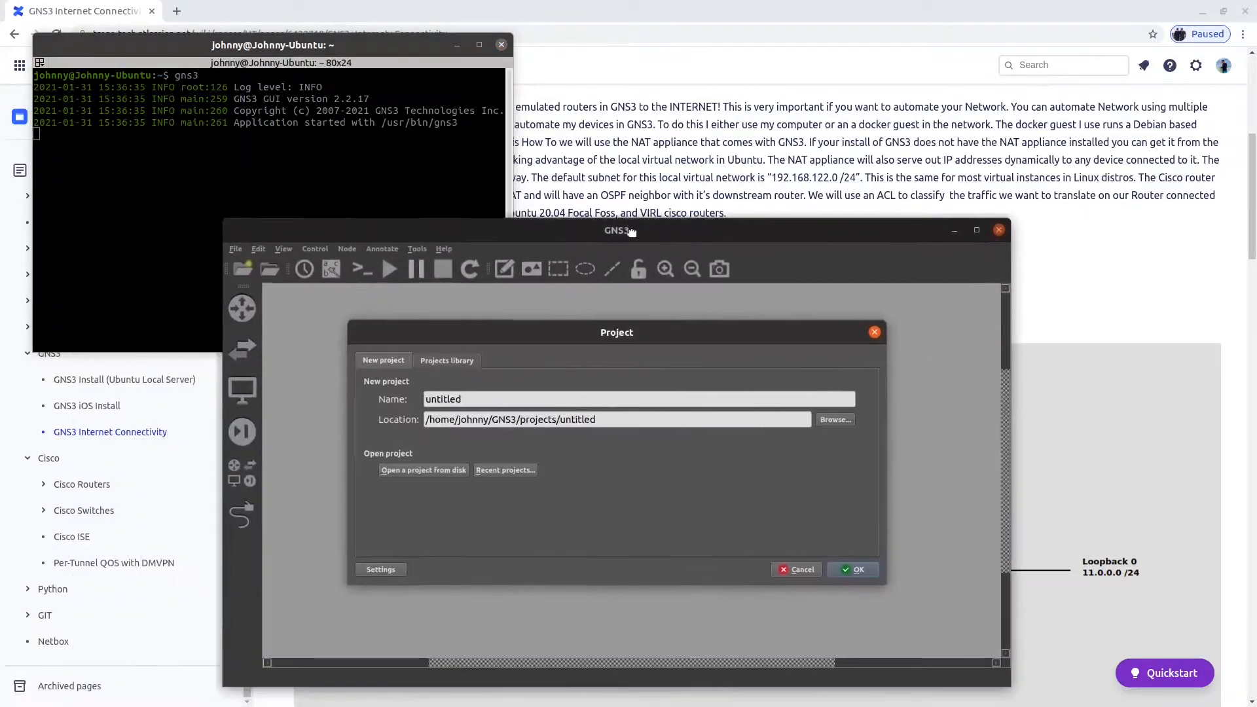
{"action": "left_click_drag", "start_coordinate": [576, 224], "coordinate": [590, 2]}
Step: Create a new project named TEST_INTERNET
{"action": "left_click_drag", "start_coordinate": [485, 300], "coordinate": [391, 303]}
{"action": "type", "text": "TEST_I"}
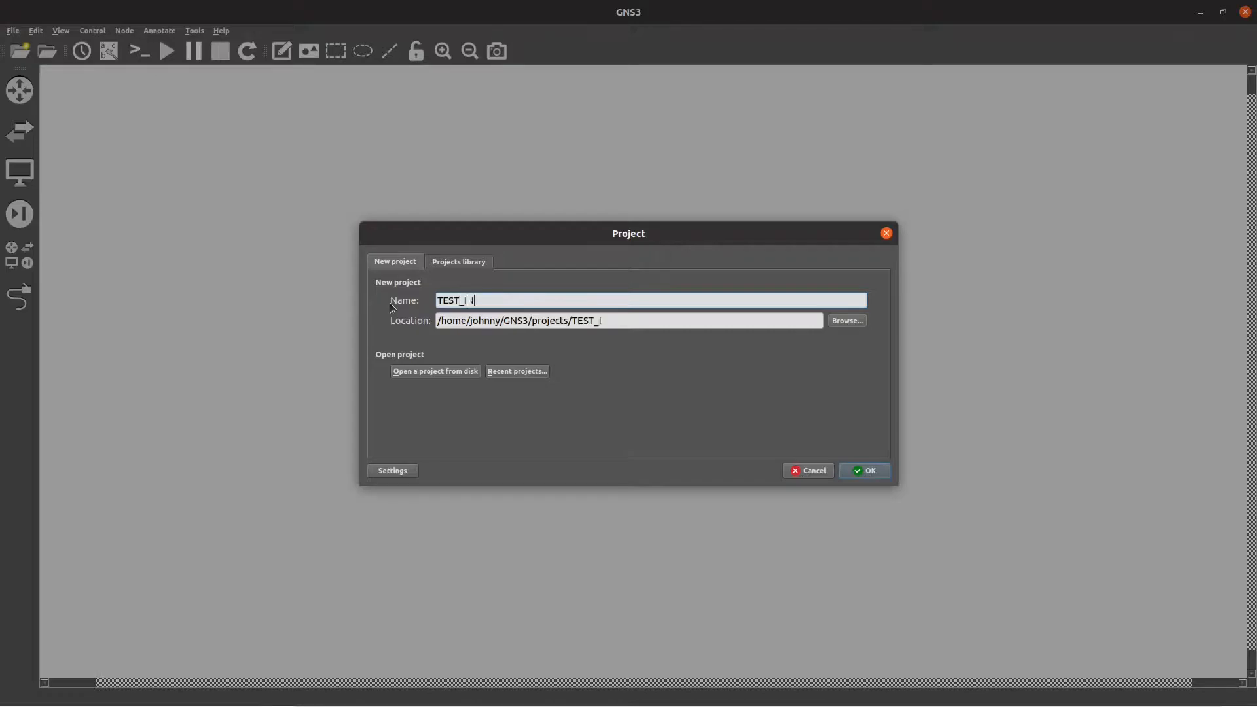
{"action": "type", "text": "NTERNET"}
{"action": "key", "text": "Return"}
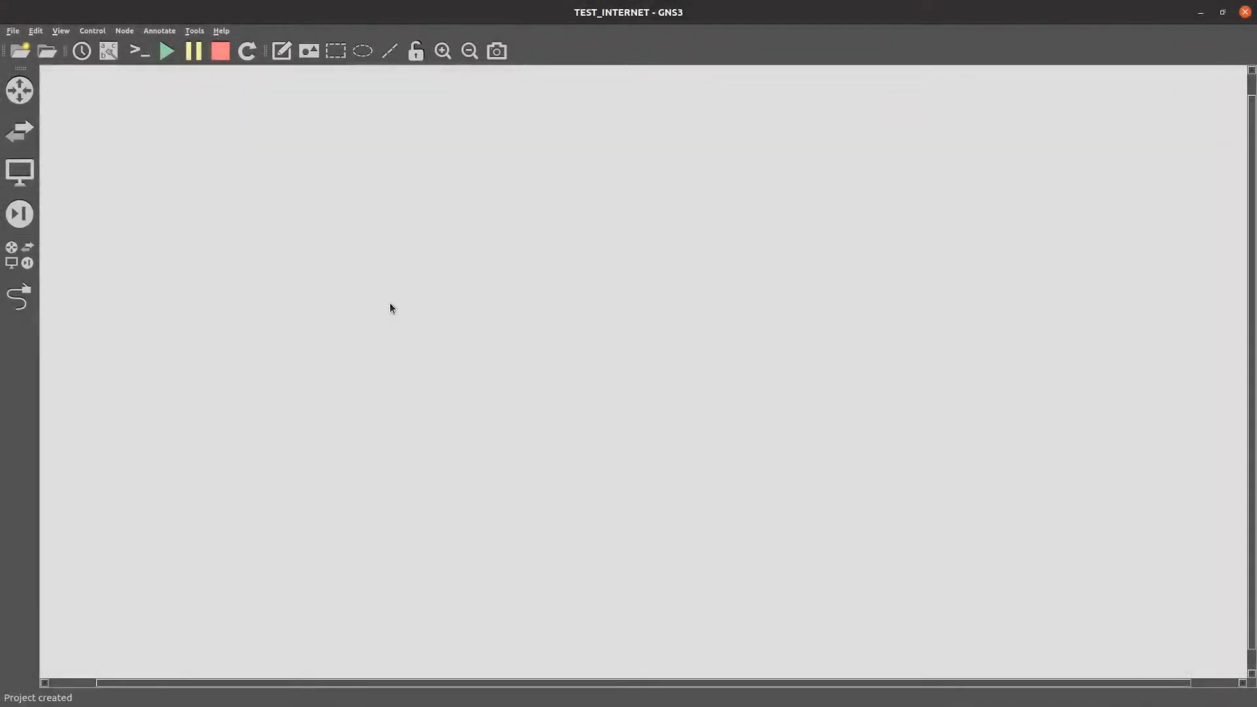
Step: Place two Cisco IOSv 15.6(2)T routers side by side and a NAT node to their left
{"action": "left_click", "coordinate": [20, 90]}
{"action": "left_click_drag", "start_coordinate": [69, 127], "coordinate": [387, 225]}
{"action": "left_click_drag", "start_coordinate": [180, 131], "coordinate": [719, 281]}
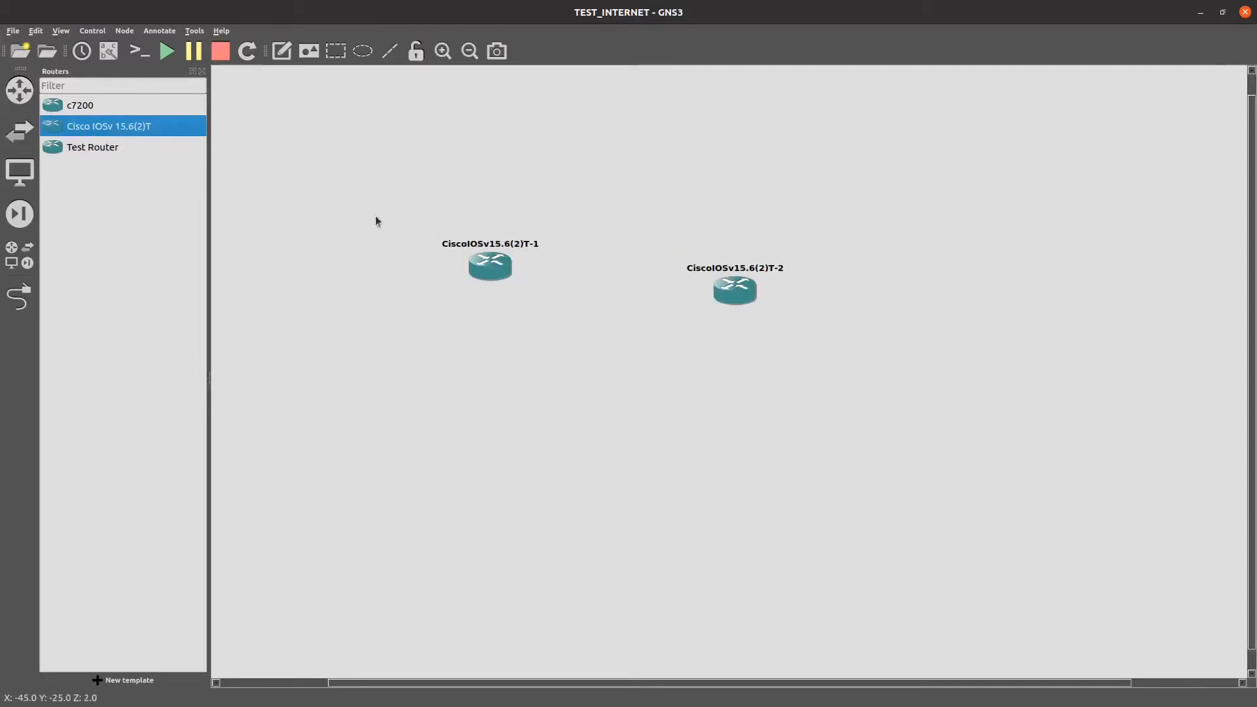
{"action": "left_click", "coordinate": [20, 131]}
{"action": "left_click", "coordinate": [20, 171]}
{"action": "left_click_drag", "start_coordinate": [76, 147], "coordinate": [288, 268]}
Step: Change the hostnames of the two routers to R1 for the left one and R2 for the right one
{"action": "double_click", "coordinate": [477, 243]}
{"action": "type", "text": "R1"}
{"action": "key", "text": "Return"}
{"action": "double_click", "coordinate": [747, 268]}
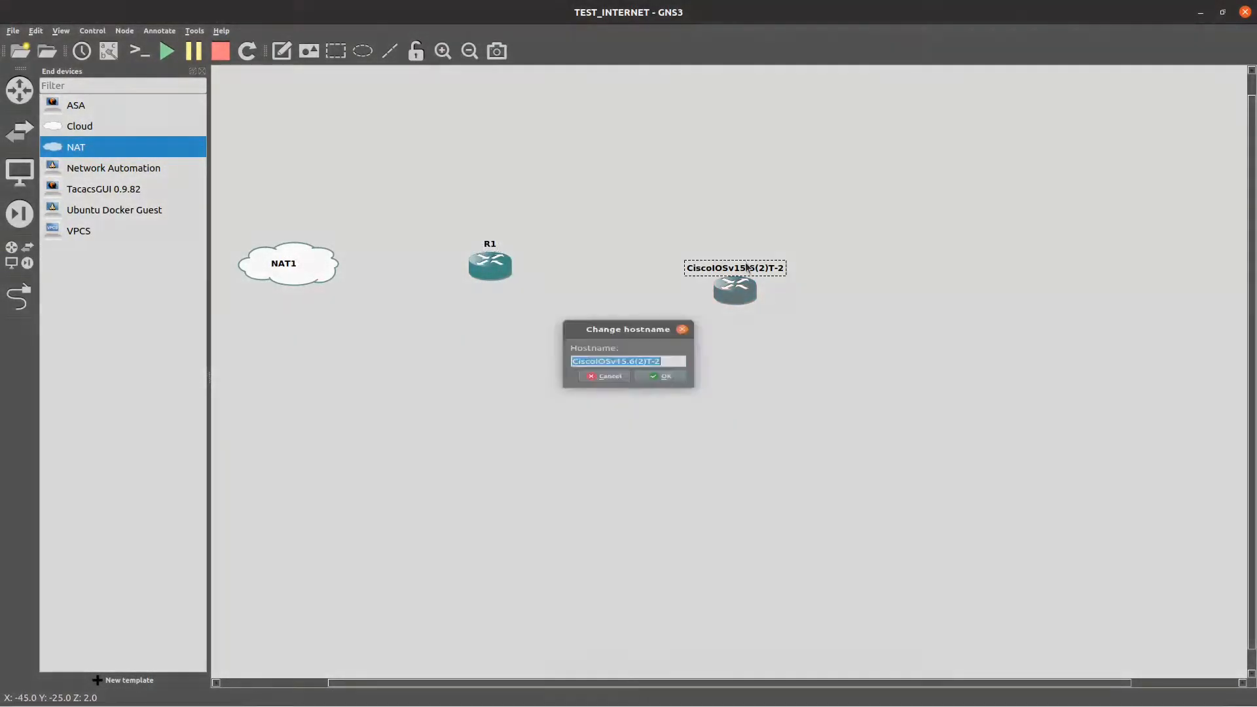
{"action": "type", "text": "R2"}
{"action": "key", "text": "Return"}
Step: Move the R1 and R2 name labels down onto their router icons
{"action": "mouse_move", "coordinate": [736, 270]}
{"action": "left_mouse_down"}
{"action": "mouse_move", "coordinate": [735, 297]}
{"action": "mouse_move", "coordinate": [736, 252]}
{"action": "mouse_move", "coordinate": [739, 276]}
{"action": "left_mouse_up"}
{"action": "left_click", "coordinate": [747, 265]}
{"action": "left_click_drag", "start_coordinate": [490, 243], "coordinate": [493, 278]}
{"action": "left_click", "coordinate": [592, 271]}
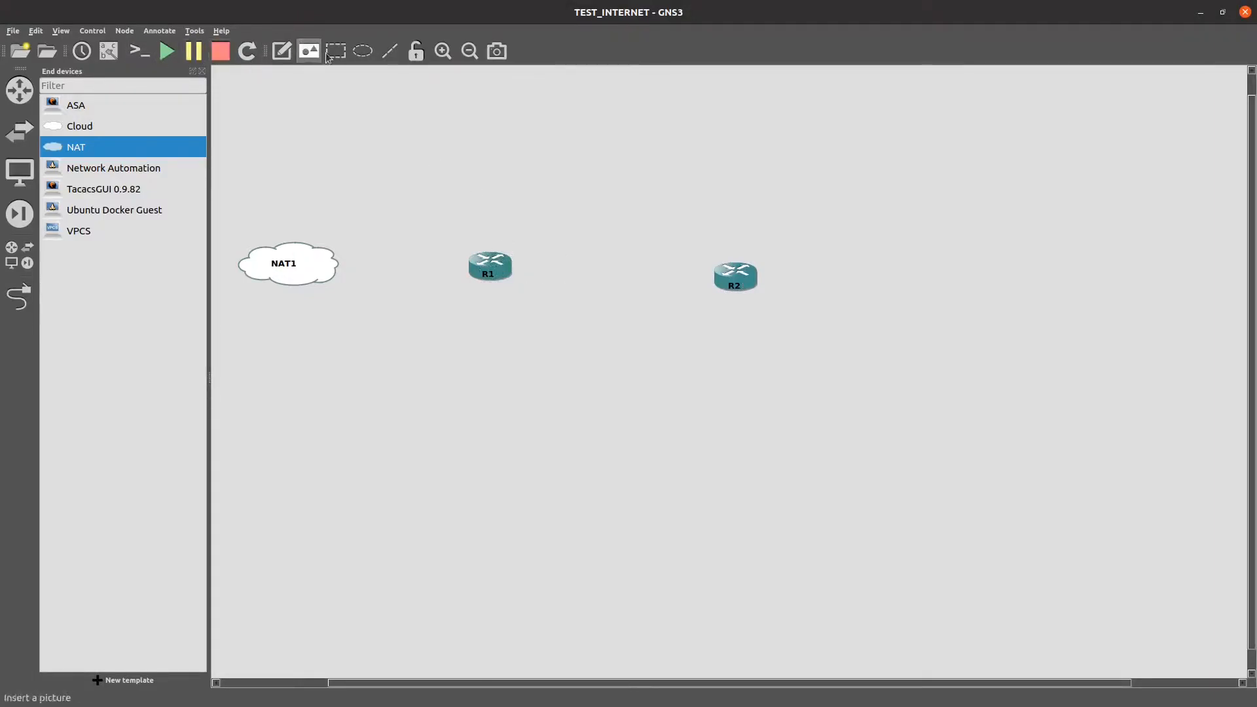
Step: Turn on the interface labels and link NAT1's nat0 port to R1's Gi0/0 interface
{"action": "left_click", "coordinate": [109, 51]}
{"action": "left_click", "coordinate": [19, 297]}
{"action": "left_click", "coordinate": [291, 275]}
{"action": "left_click", "coordinate": [321, 283]}
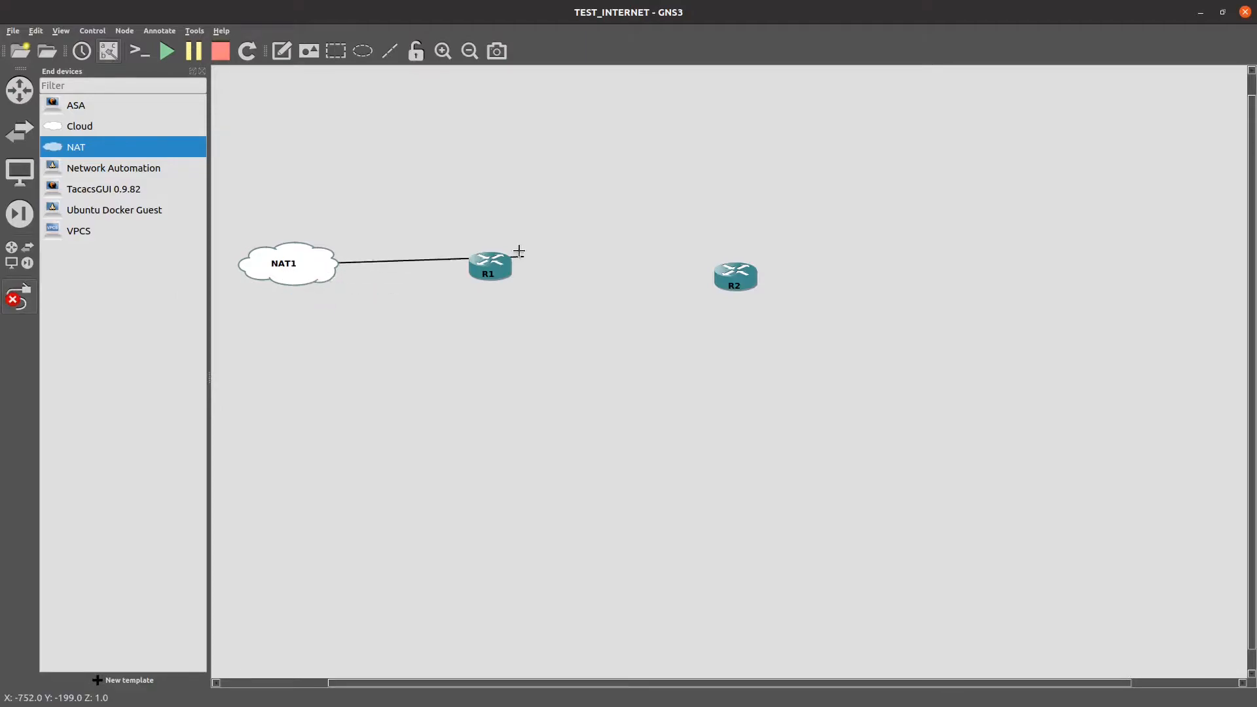
{"action": "left_click", "coordinate": [486, 264]}
{"action": "left_click", "coordinate": [517, 270]}
Step: Link R1's Gi0/1 to R2's Gi0/0 and move both Gi0/0 labels clear of the router icons
{"action": "left_click", "coordinate": [511, 268]}
{"action": "left_click", "coordinate": [526, 294]}
{"action": "left_click", "coordinate": [721, 272]}
{"action": "left_click", "coordinate": [730, 280]}
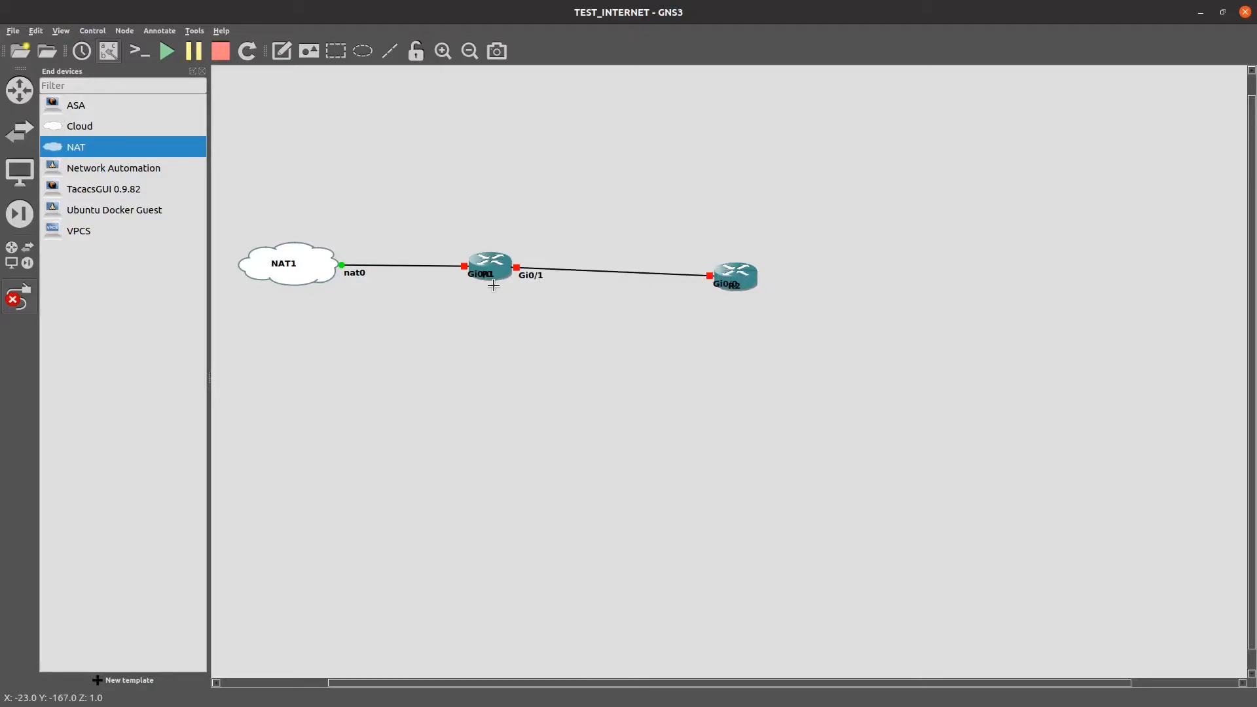
{"action": "left_click", "coordinate": [20, 298]}
{"action": "left_click_drag", "start_coordinate": [472, 275], "coordinate": [443, 254]}
{"action": "left_click_drag", "start_coordinate": [727, 285], "coordinate": [695, 257]}
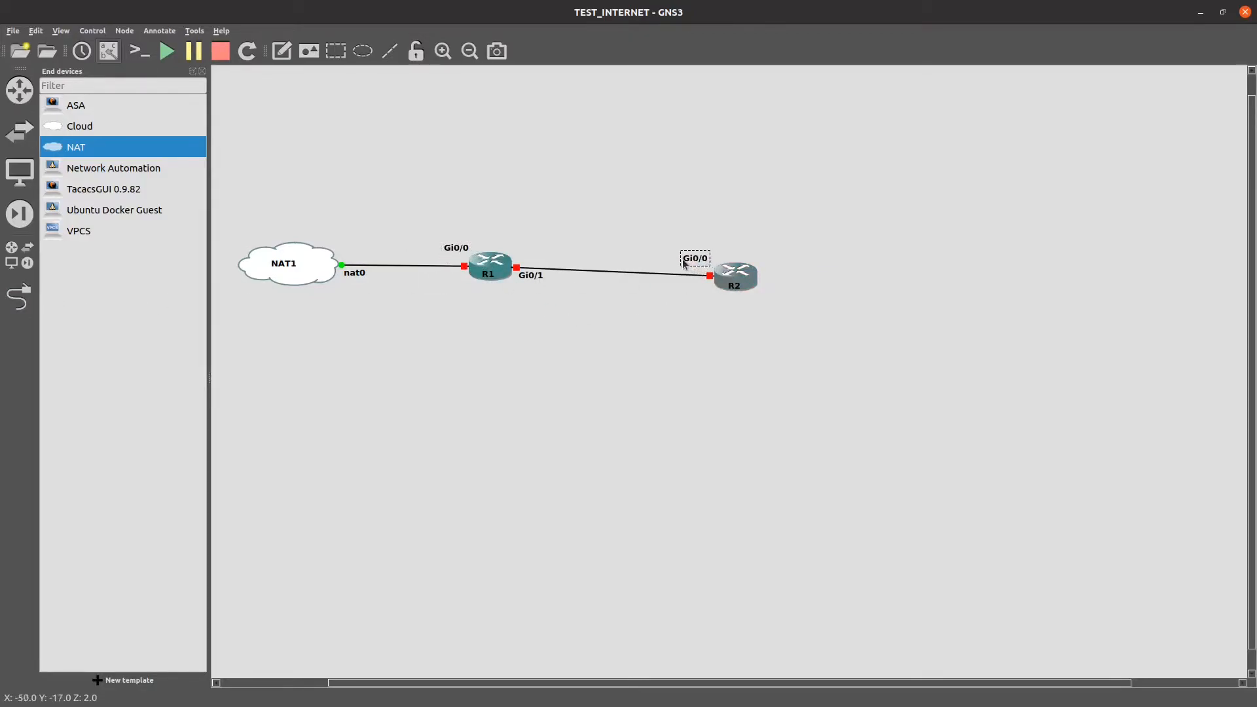
Step: Draw a horizontal line and position it so it extends from the right side of R2
{"action": "left_click", "coordinate": [389, 51]}
{"action": "left_click", "coordinate": [767, 269]}
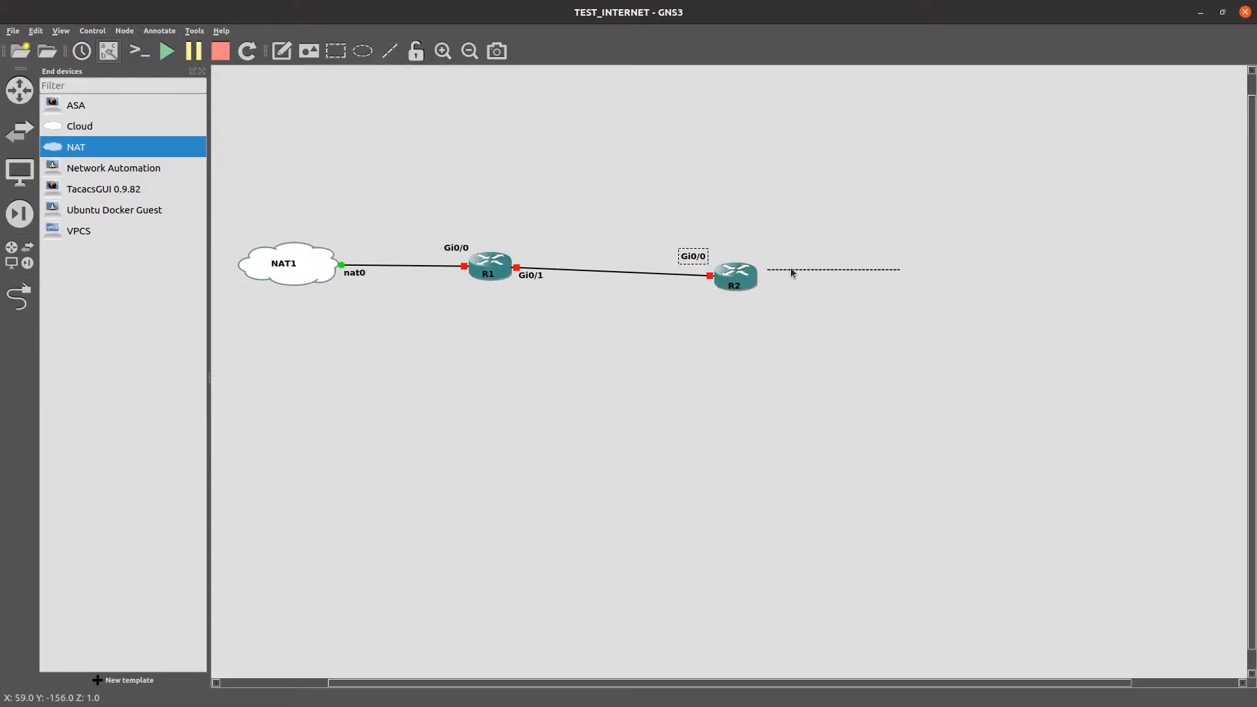
{"action": "left_click", "coordinate": [783, 272]}
{"action": "left_click_drag", "start_coordinate": [785, 271], "coordinate": [776, 279]}
Step: Add a two-line note reading "Loopback 0" and "11.0.0.0 /24" at the right end of R2's line
{"action": "left_click", "coordinate": [282, 50]}
{"action": "left_click", "coordinate": [857, 250]}
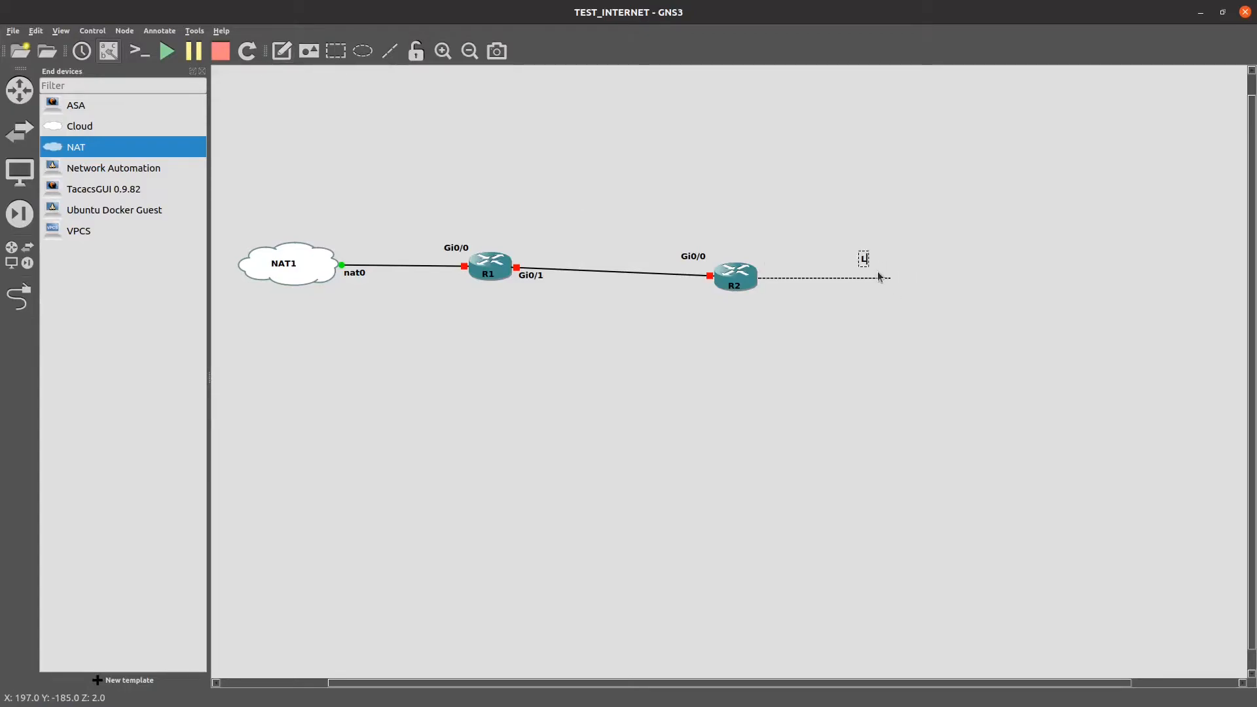
{"action": "type", "text": "Loopback 0"}
{"action": "type", "text": " 11.0.0.."}
{"action": "type", "text": "0 /24"}
{"action": "left_click", "coordinate": [874, 327]}
{"action": "left_click_drag", "start_coordinate": [891, 269], "coordinate": [926, 276]}
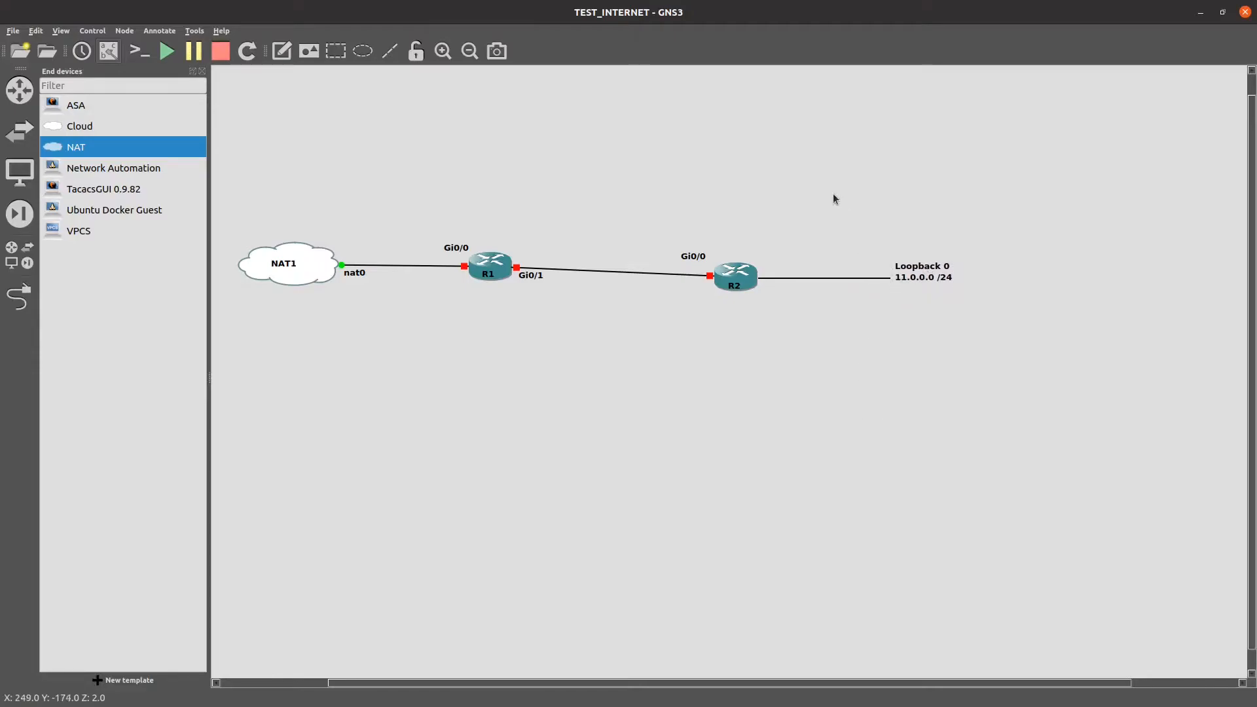
Step: Add the note "10.0.0.0 /24" centred above the link between R1 and R2
{"action": "left_click", "coordinate": [282, 50]}
{"action": "type", "text": "10.0.0.0 /24"}
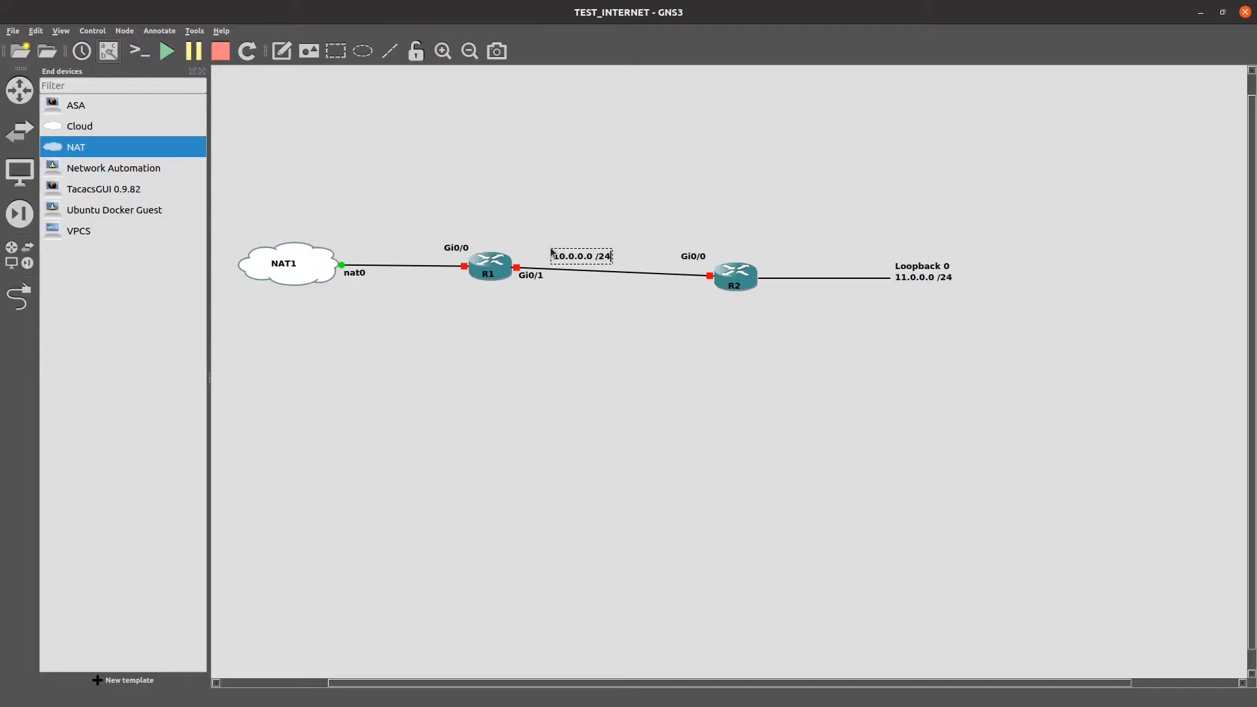
{"action": "left_click", "coordinate": [742, 345]}
{"action": "left_click_drag", "start_coordinate": [586, 257], "coordinate": [607, 250]}
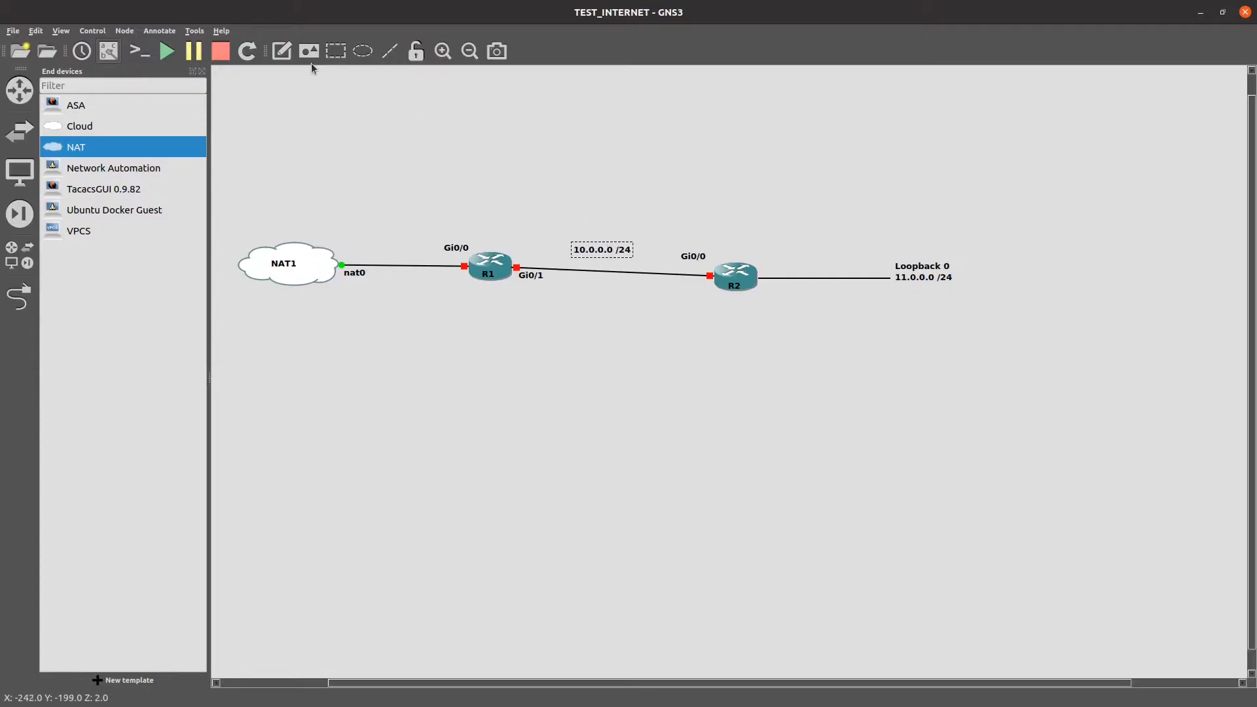
Step: Add the note "192.168.122.0 /24" above the link between NAT1 and R1
{"action": "left_click", "coordinate": [281, 50]}
{"action": "left_click", "coordinate": [354, 230]}
{"action": "type", "text": "192.168."}
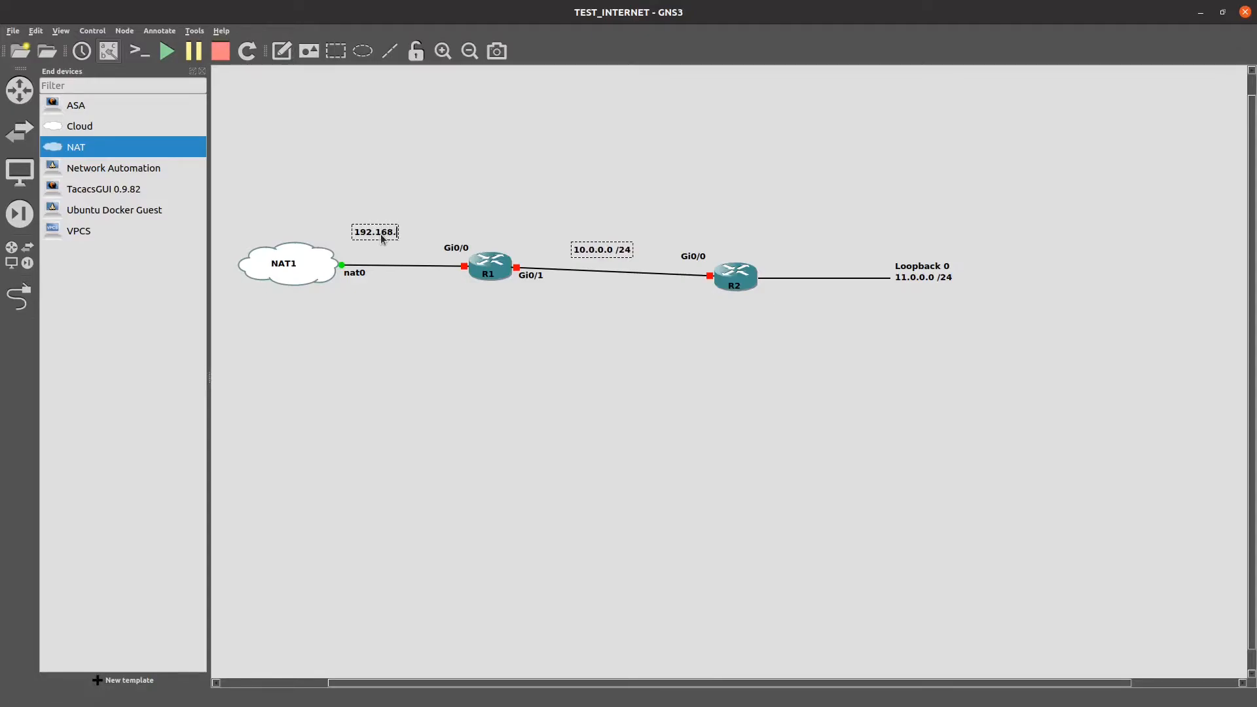
{"action": "type", "text": "122.0 /24"}
{"action": "left_click", "coordinate": [434, 202]}
{"action": "left_click_drag", "start_coordinate": [424, 228], "coordinate": [417, 237]}
Step: Add a ".1" note beside NAT1's nat0 port below the subnet note, and close the device list
{"action": "left_click", "coordinate": [282, 50]}
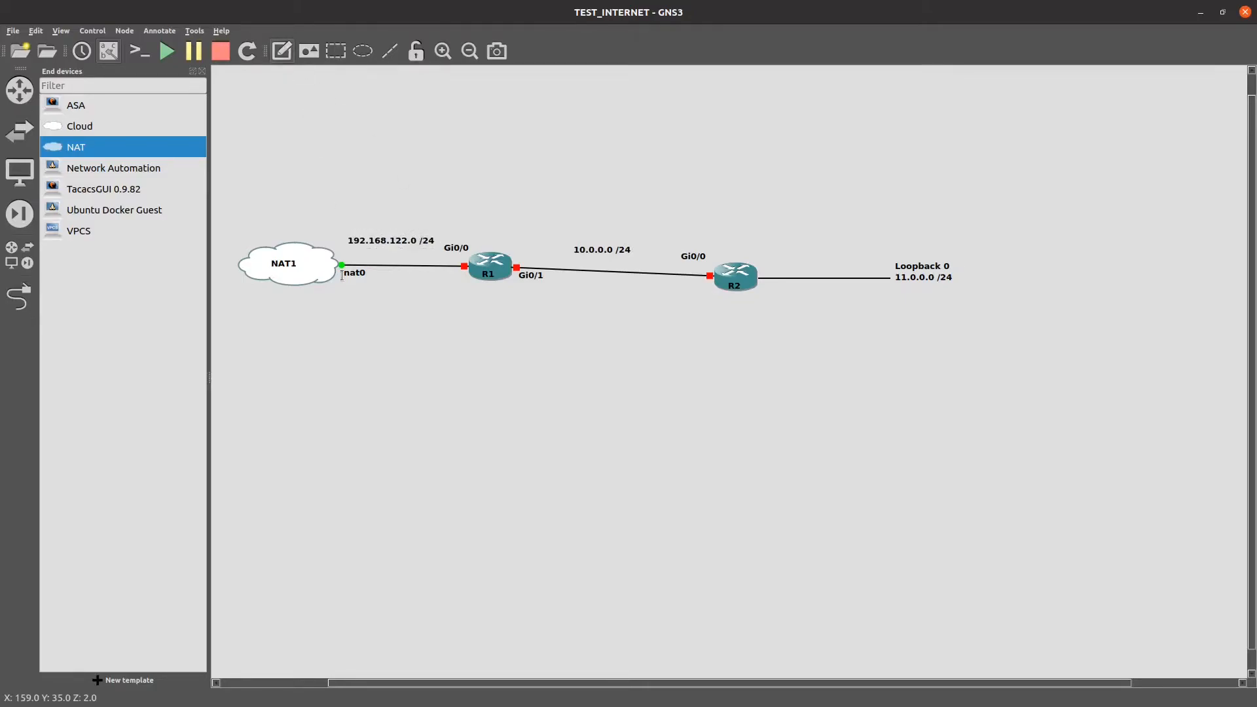
{"action": "left_click", "coordinate": [406, 328]}
{"action": "left_click_drag", "start_coordinate": [357, 267], "coordinate": [412, 242]}
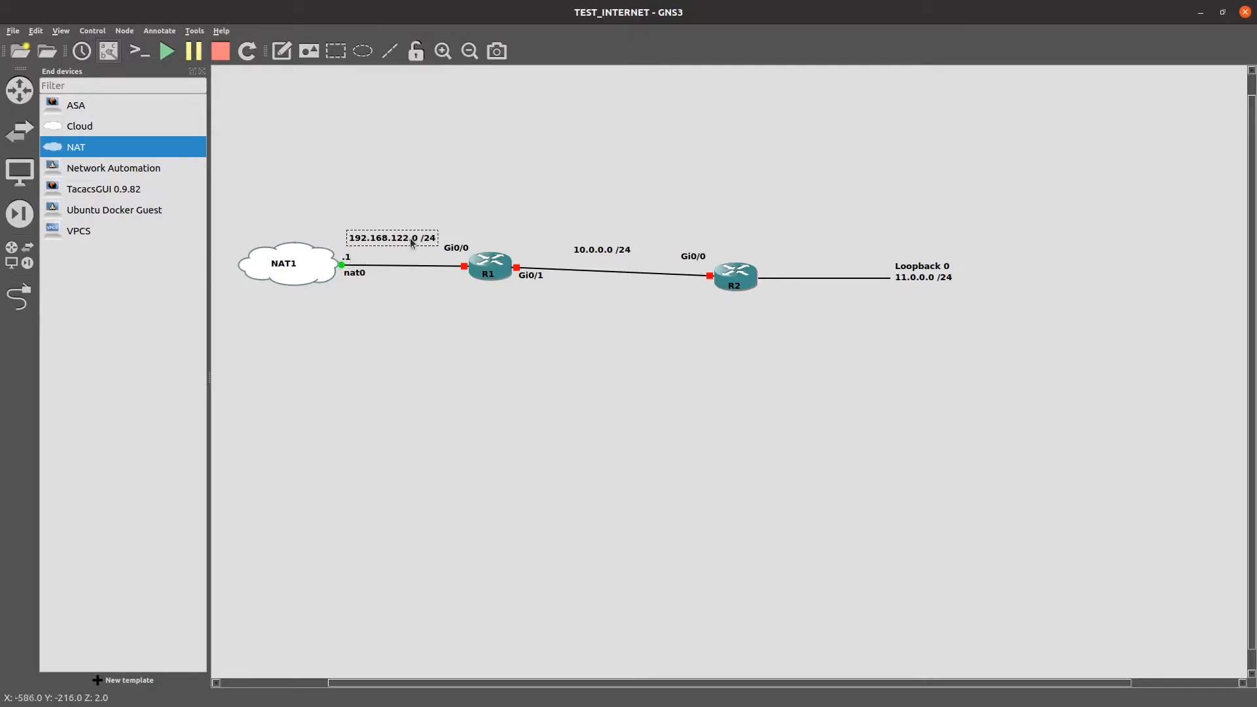
{"action": "left_click", "coordinate": [203, 70]}
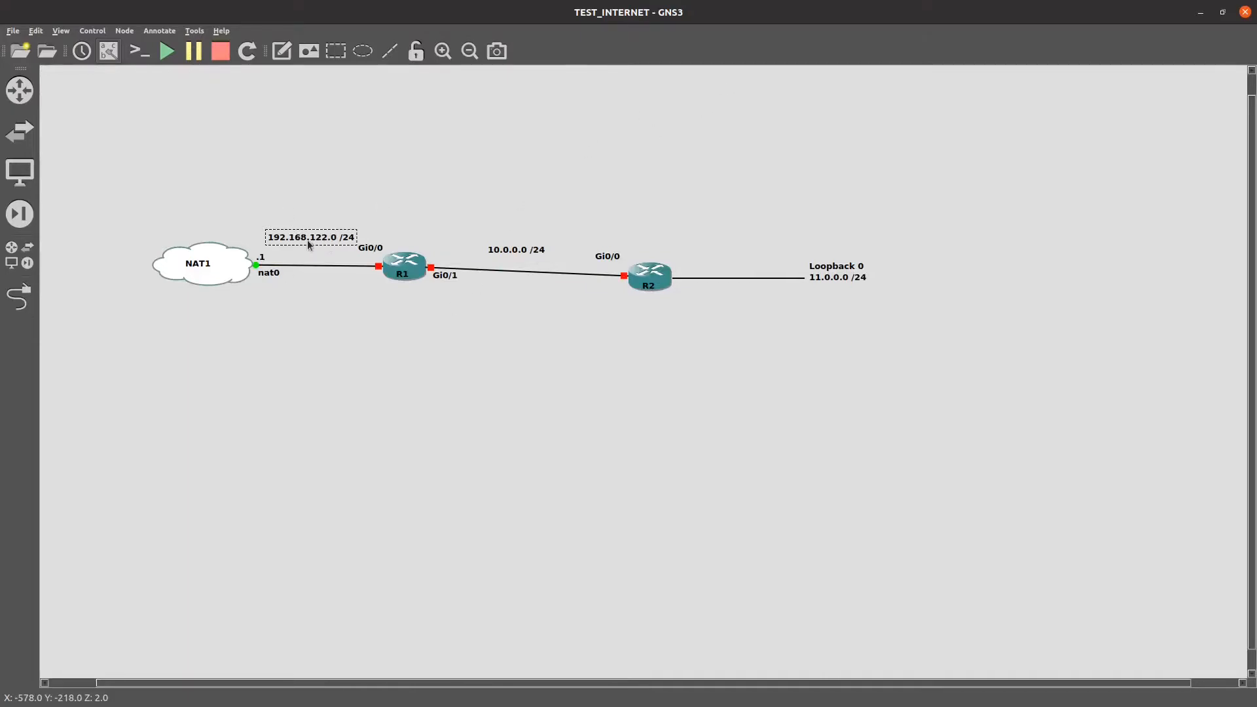
Step: Add a ".1" note at R1's Gi0/1 interface and a ".2" note at R2's Gi0/0 interface
{"action": "left_click", "coordinate": [282, 50]}
{"action": "left_click", "coordinate": [432, 251]}
{"action": "type", "text": ".1"}
{"action": "left_click", "coordinate": [419, 248]}
{"action": "left_click", "coordinate": [282, 50]}
{"action": "left_click", "coordinate": [609, 279]}
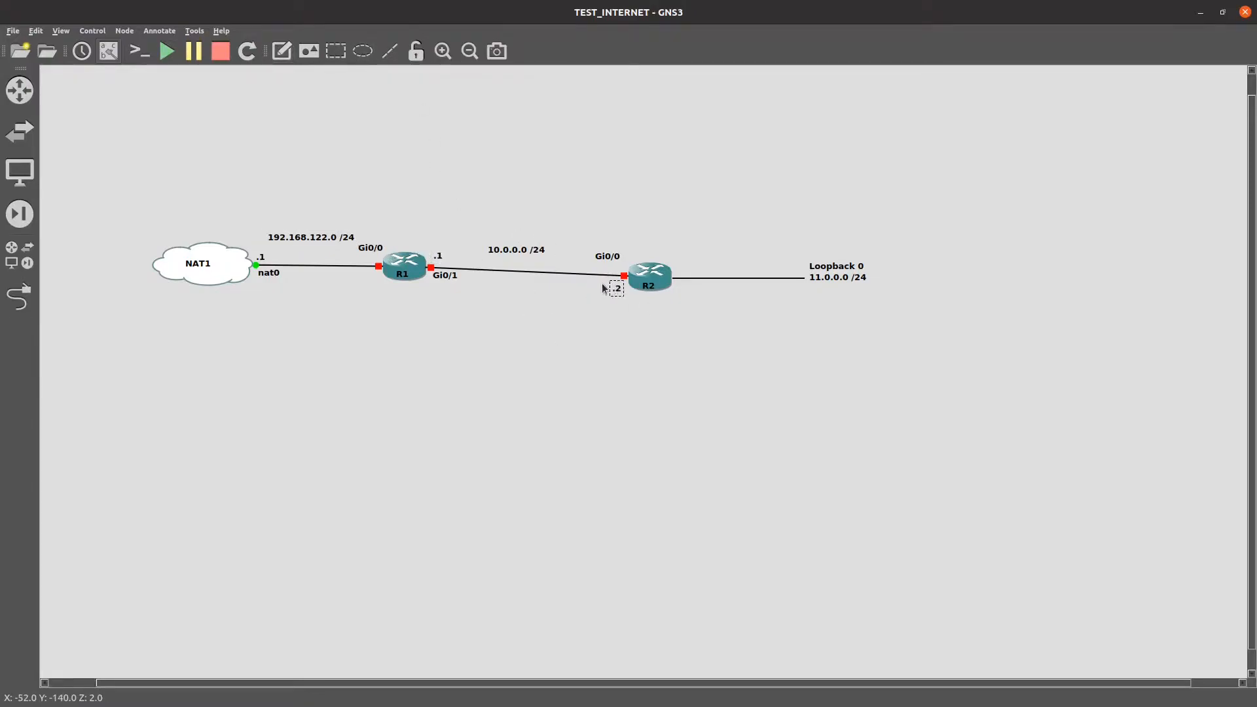
Step: Insert a rectangle below R1 and move NAT1 farther left along with the address notes of its link
{"action": "left_click", "coordinate": [209, 271]}
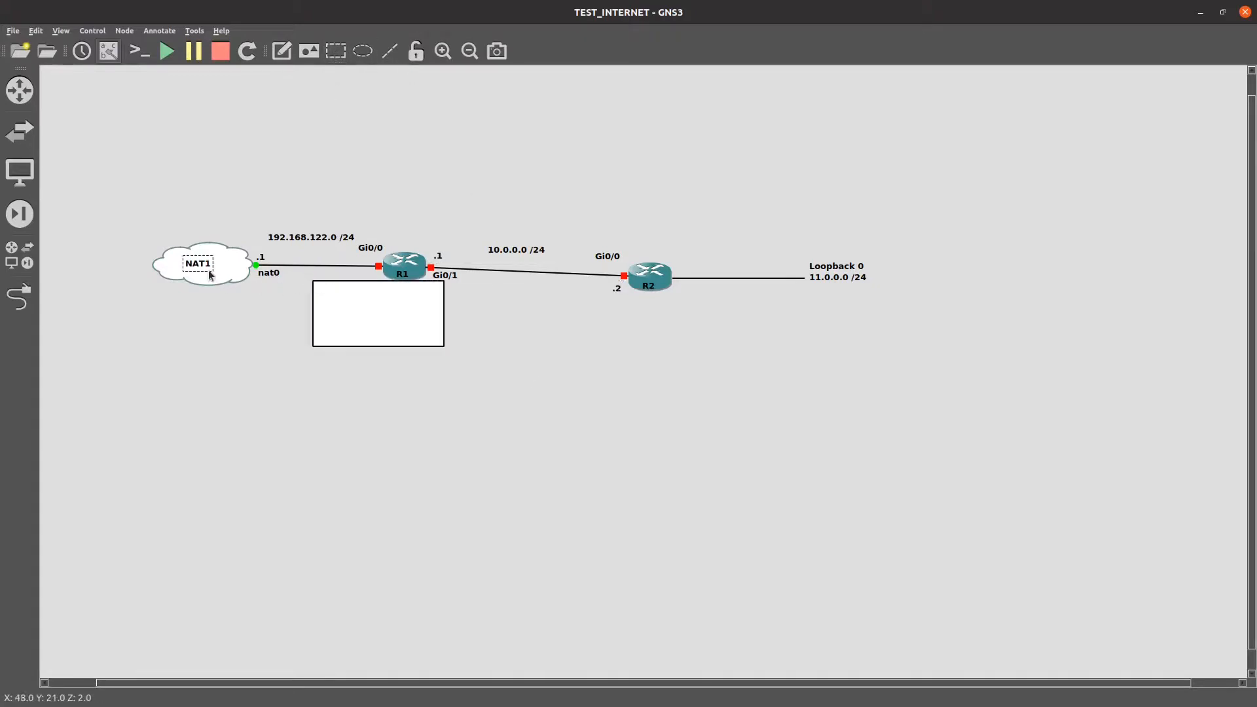
{"action": "left_click_drag", "start_coordinate": [213, 269], "coordinate": [150, 270]}
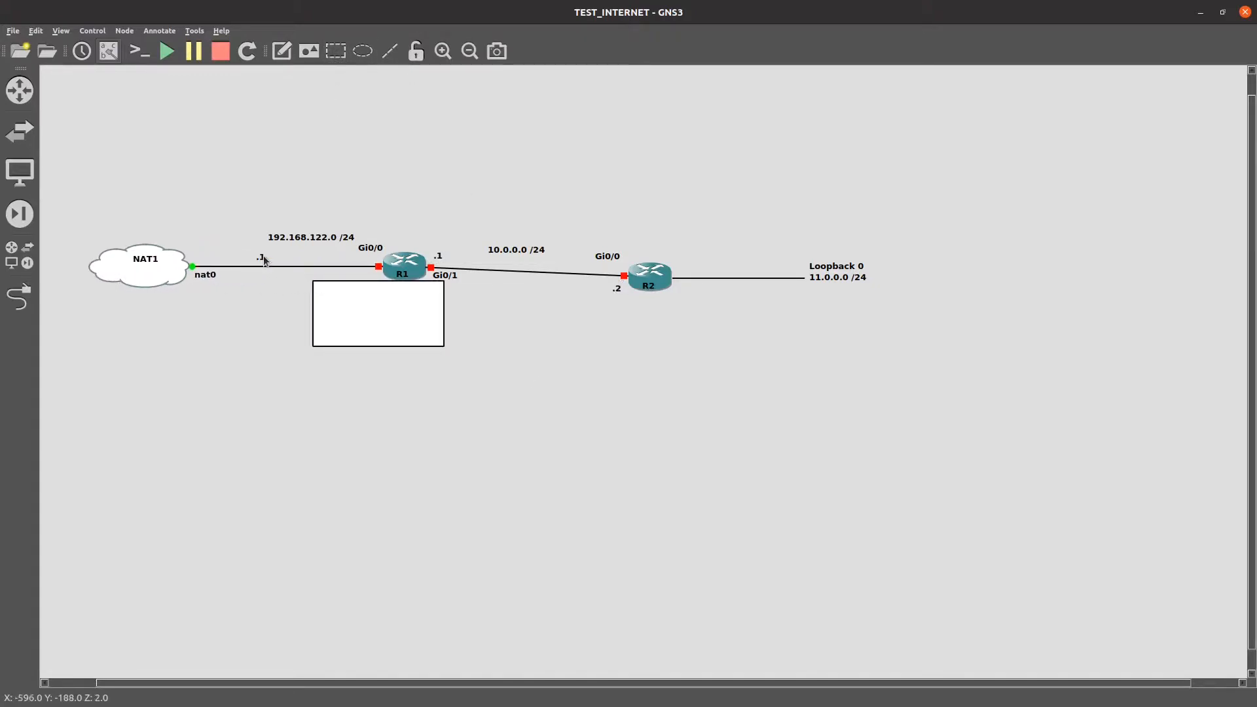
{"action": "left_click_drag", "start_coordinate": [299, 240], "coordinate": [280, 240]}
Step: Fit the rectangle over the link between NAT1 and R1 and lower it one layer
{"action": "mouse_move", "coordinate": [358, 320]}
{"action": "left_mouse_down"}
{"action": "mouse_move", "coordinate": [239, 284]}
{"action": "mouse_move", "coordinate": [380, 277]}
{"action": "left_mouse_up"}
{"action": "left_click", "coordinate": [332, 280]}
{"action": "right_click", "coordinate": [360, 281]}
{"action": "left_click", "coordinate": [393, 337]}
Step: Set the rectangle's fill color to light green and apply the style
{"action": "right_click", "coordinate": [337, 292]}
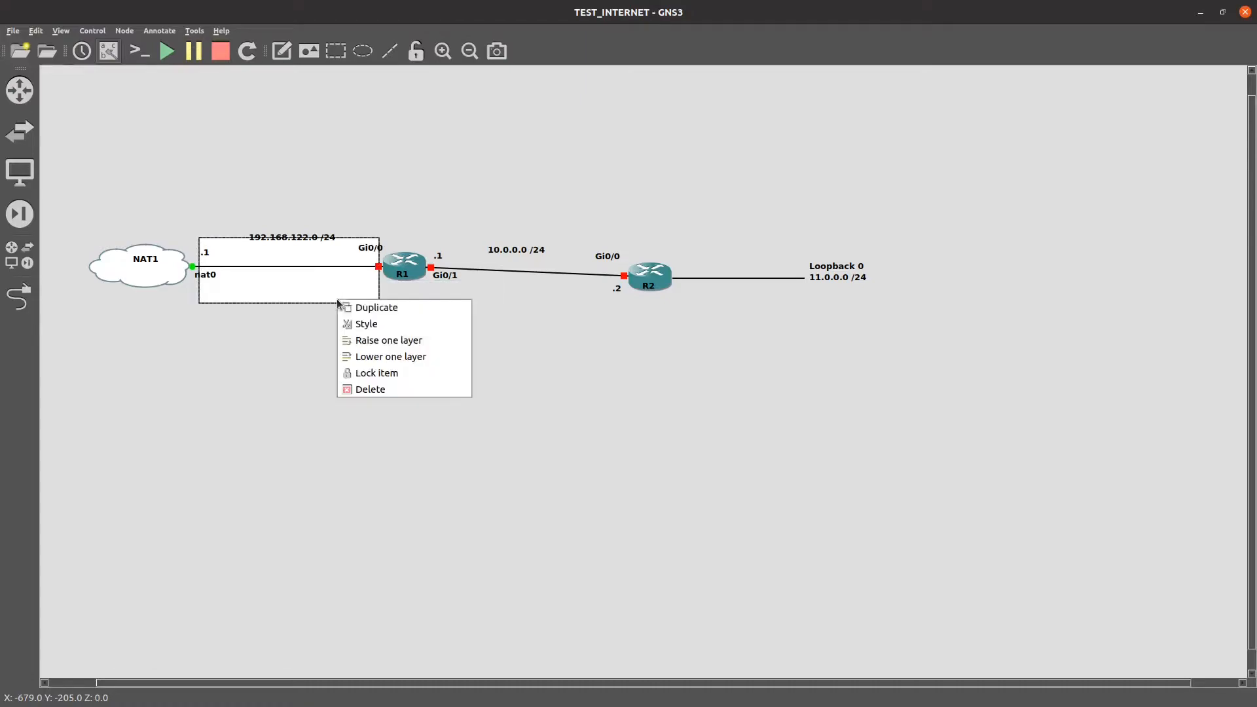
{"action": "left_click", "coordinate": [404, 322]}
{"action": "left_click", "coordinate": [661, 314]}
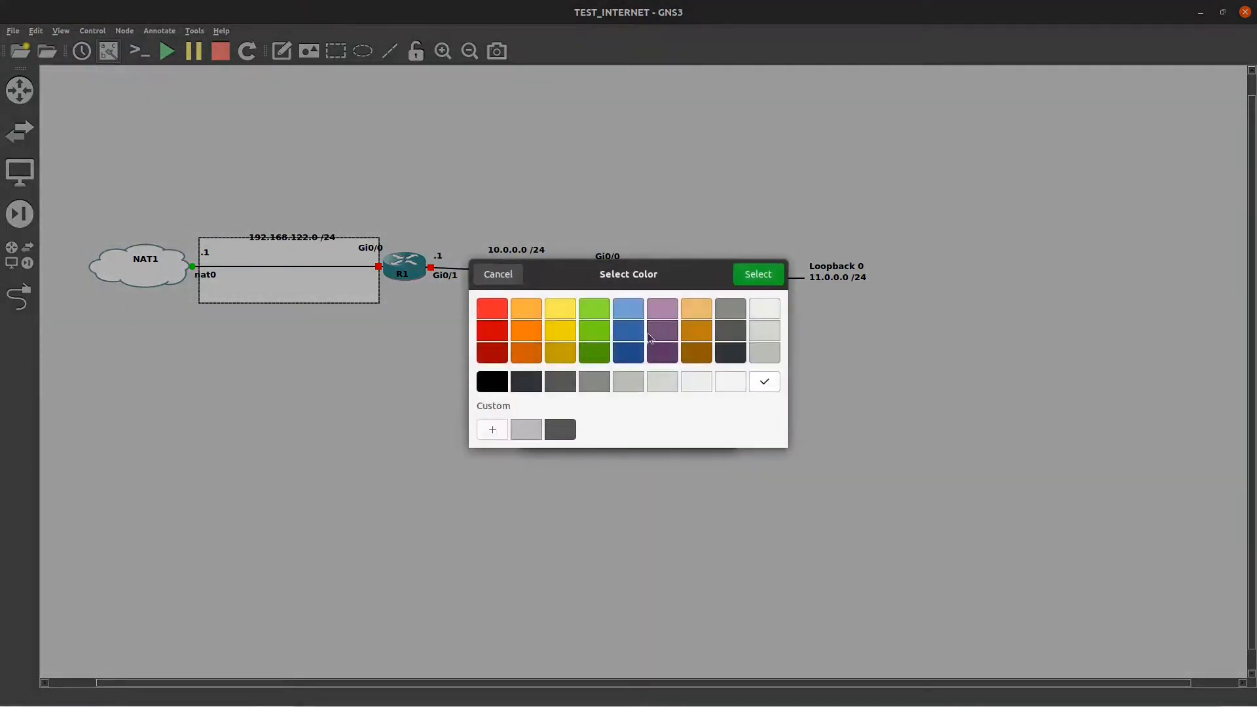
{"action": "left_click", "coordinate": [759, 275]}
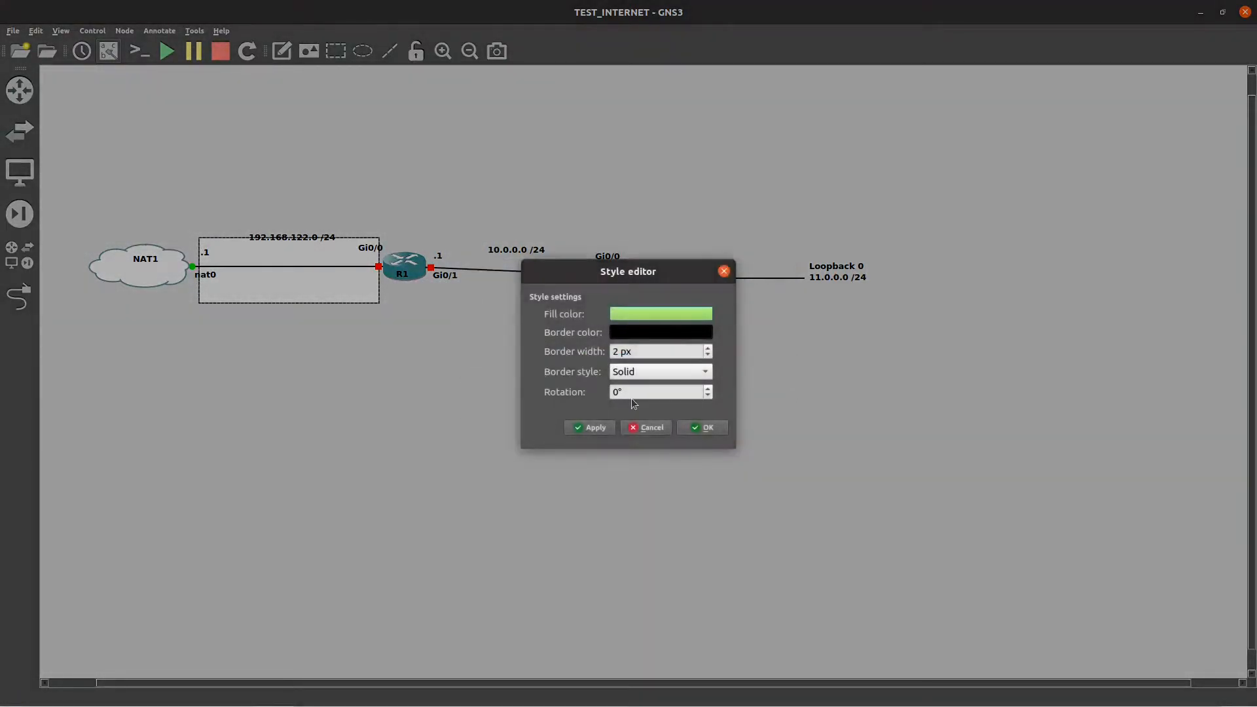
{"action": "left_click", "coordinate": [595, 429]}
{"action": "left_click", "coordinate": [663, 424]}
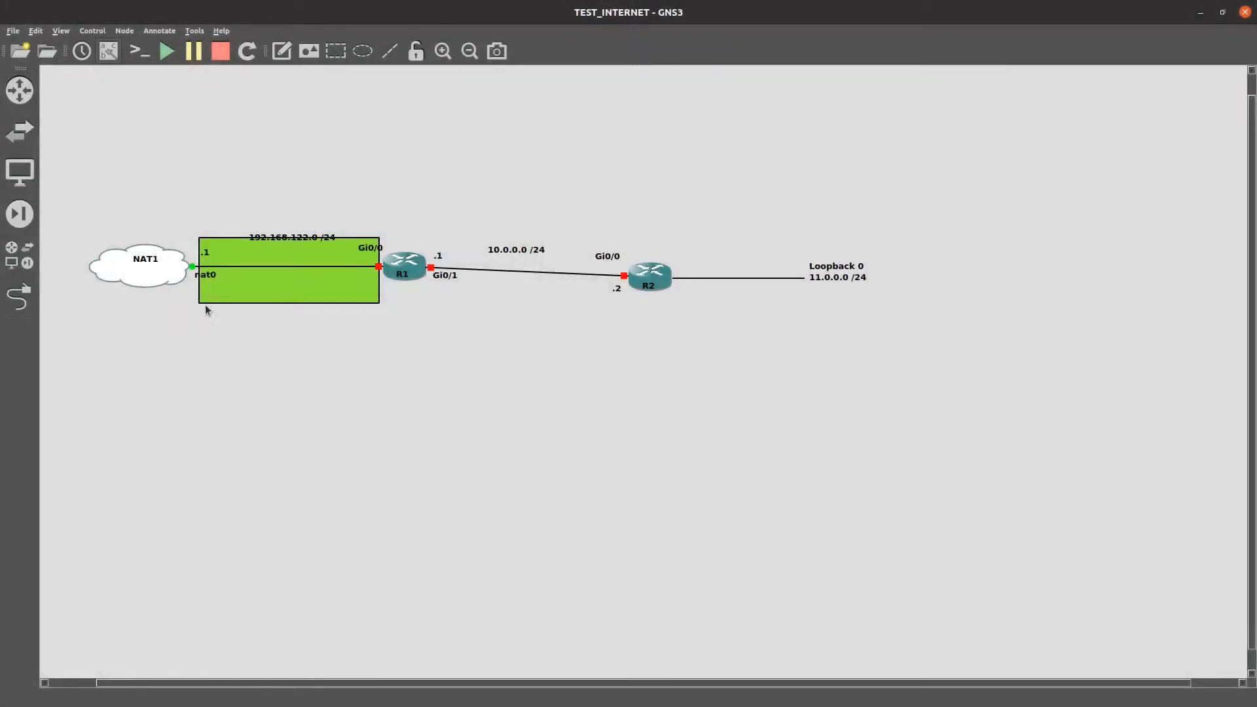
Step: Widen the green rectangle and shift it up to enclose the link's labels between NAT1 and R1
{"action": "left_click_drag", "start_coordinate": [199, 297], "coordinate": [184, 298]}
{"action": "left_click_drag", "start_coordinate": [314, 286], "coordinate": [319, 280]}
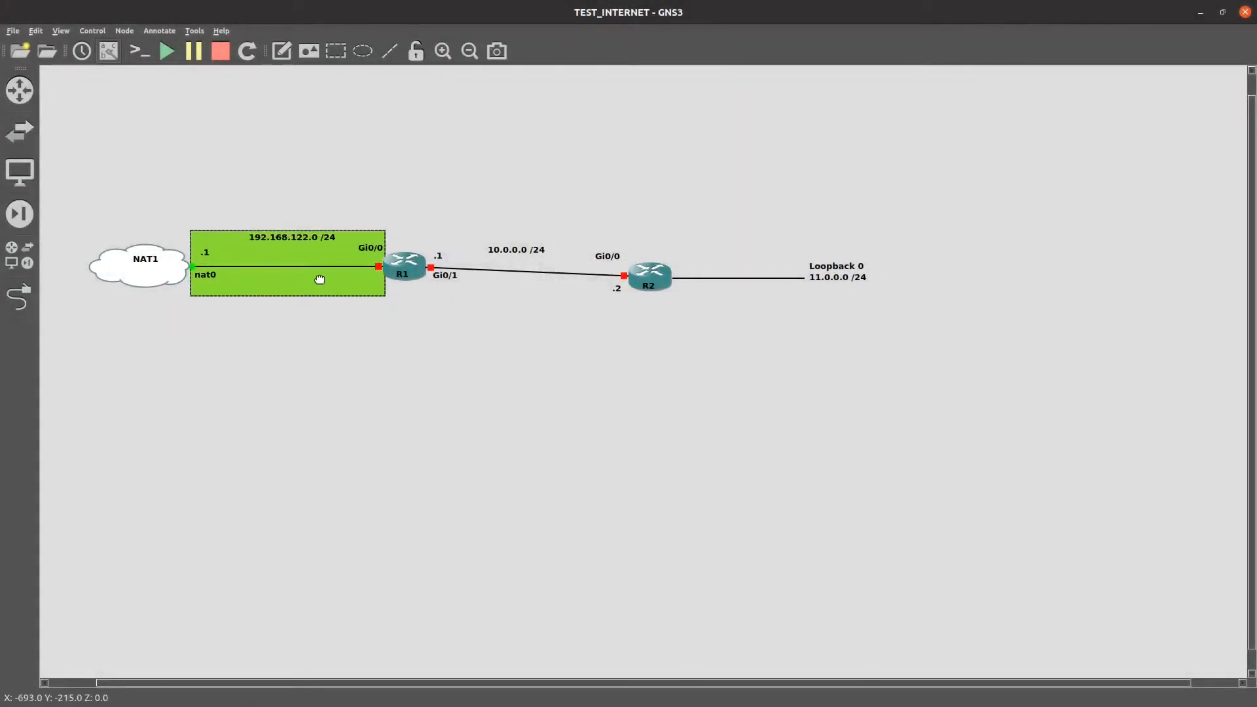
{"action": "left_click", "coordinate": [336, 356]}
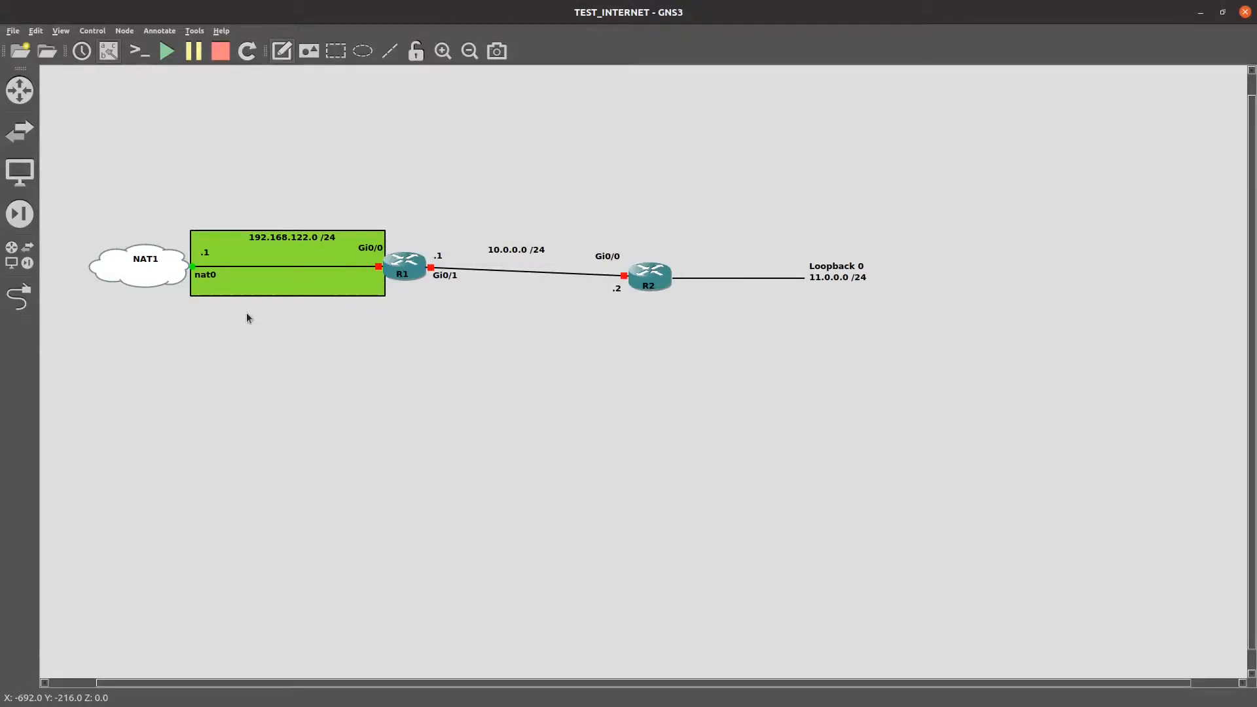
Step: Add a STATIC ROUTE note in 36-point Ubuntu Bold and place it above the green rectangle
{"action": "type", "text": "STATIC ROUTE"}
{"action": "right_click", "coordinate": [286, 322]}
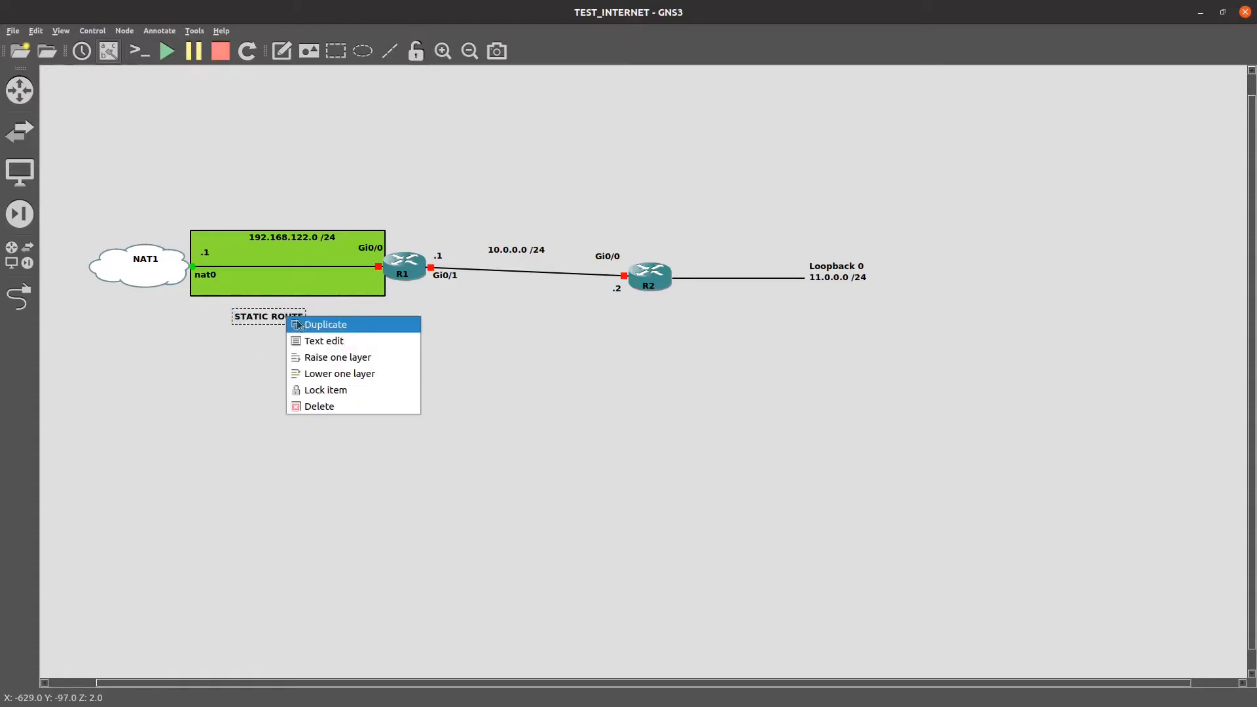
{"action": "left_click", "coordinate": [311, 339]}
{"action": "left_click", "coordinate": [519, 456]}
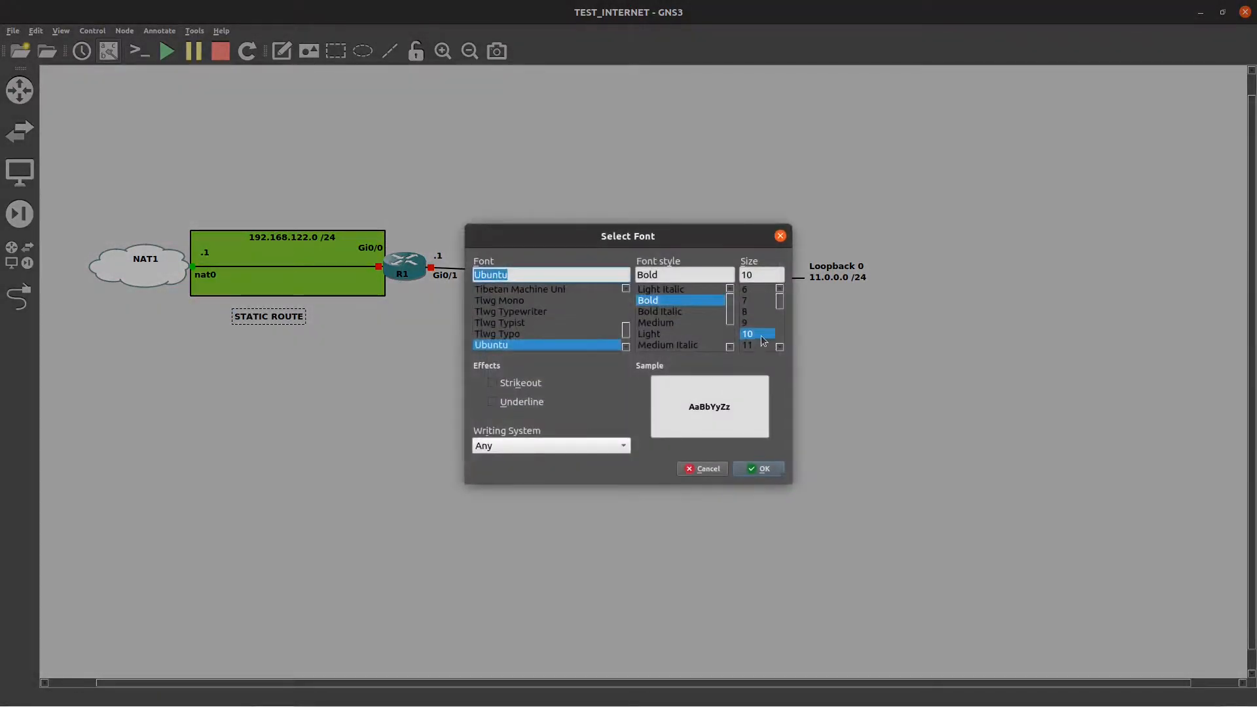
{"action": "left_click", "coordinate": [756, 322]}
{"action": "left_click", "coordinate": [756, 469]}
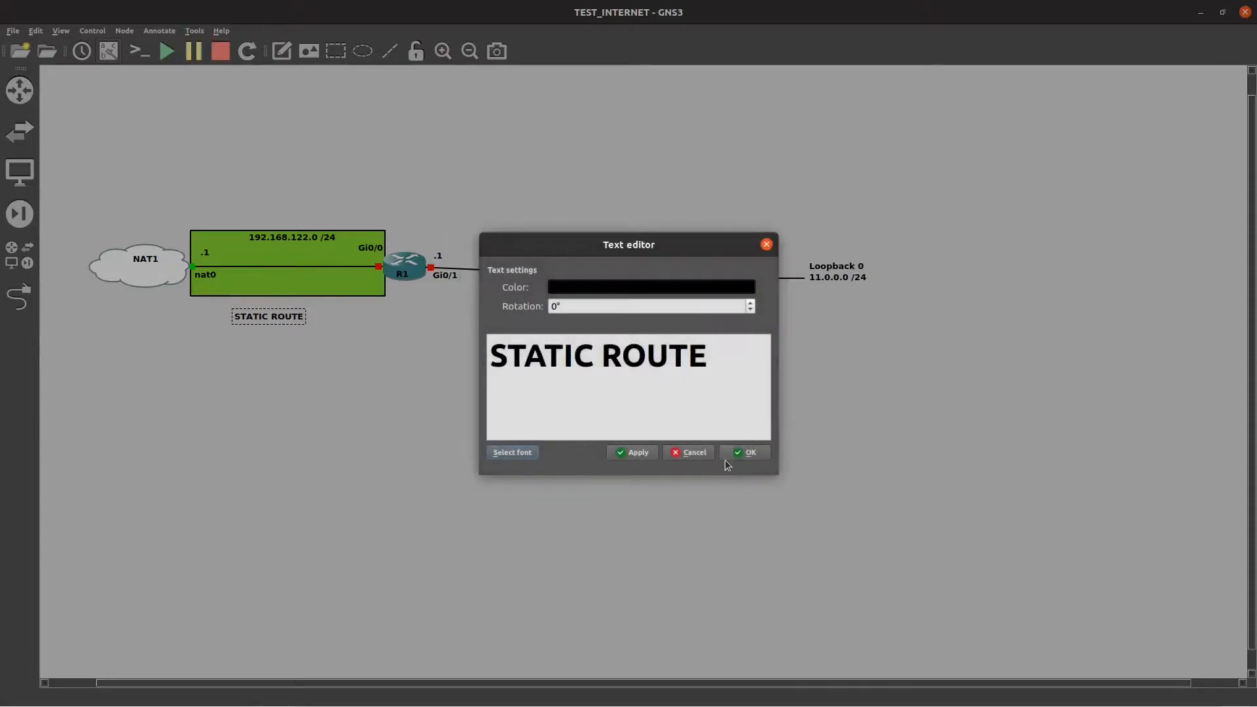
{"action": "left_click", "coordinate": [736, 451]}
{"action": "left_click_drag", "start_coordinate": [372, 322], "coordinate": [313, 194]}
{"action": "left_click", "coordinate": [398, 120]}
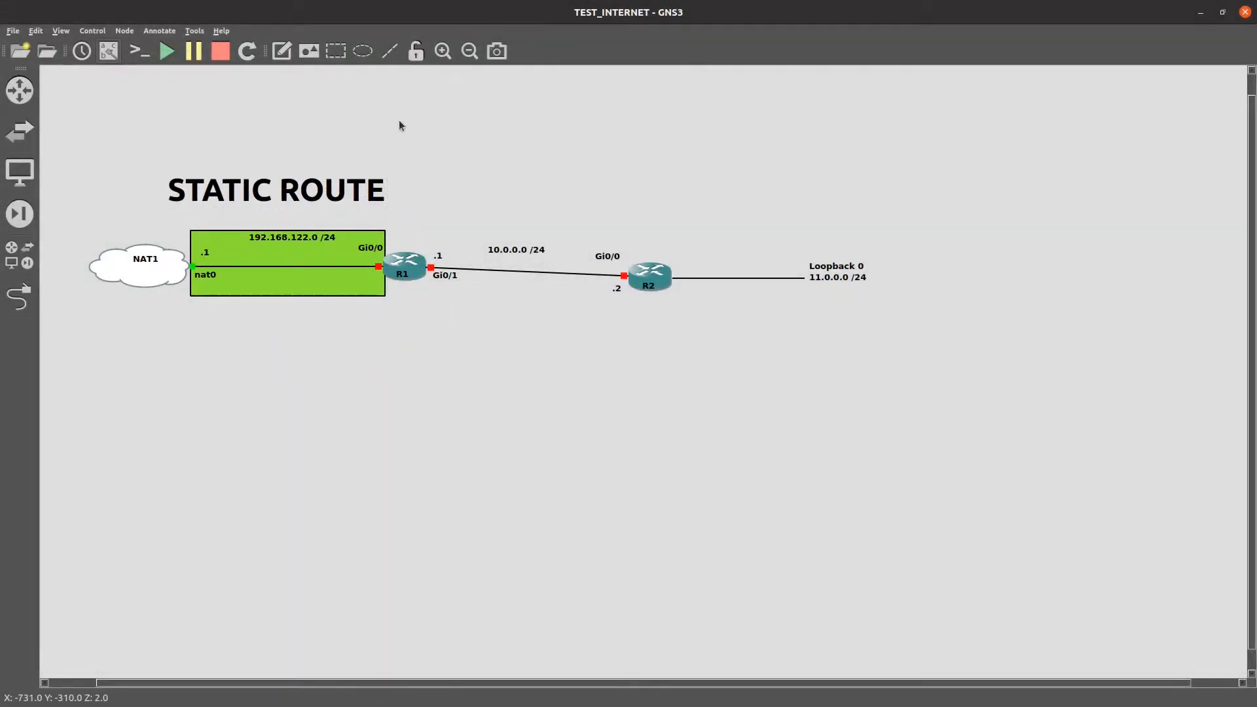
Step: Draw an ellipse reaching from R1 past the Loopback 0 note and lower it behind the routers, links and labels
{"action": "left_click", "coordinate": [363, 51]}
{"action": "left_click", "coordinate": [491, 289]}
{"action": "left_click_drag", "start_coordinate": [569, 330], "coordinate": [938, 277]}
{"action": "right_click", "coordinate": [744, 310]}
{"action": "left_click", "coordinate": [790, 382]}
{"action": "right_click", "coordinate": [721, 303]}
{"action": "left_click", "coordinate": [779, 364]}
Step: Set the ellipse's fill color to light blue and apply the style
{"action": "right_click", "coordinate": [739, 247]}
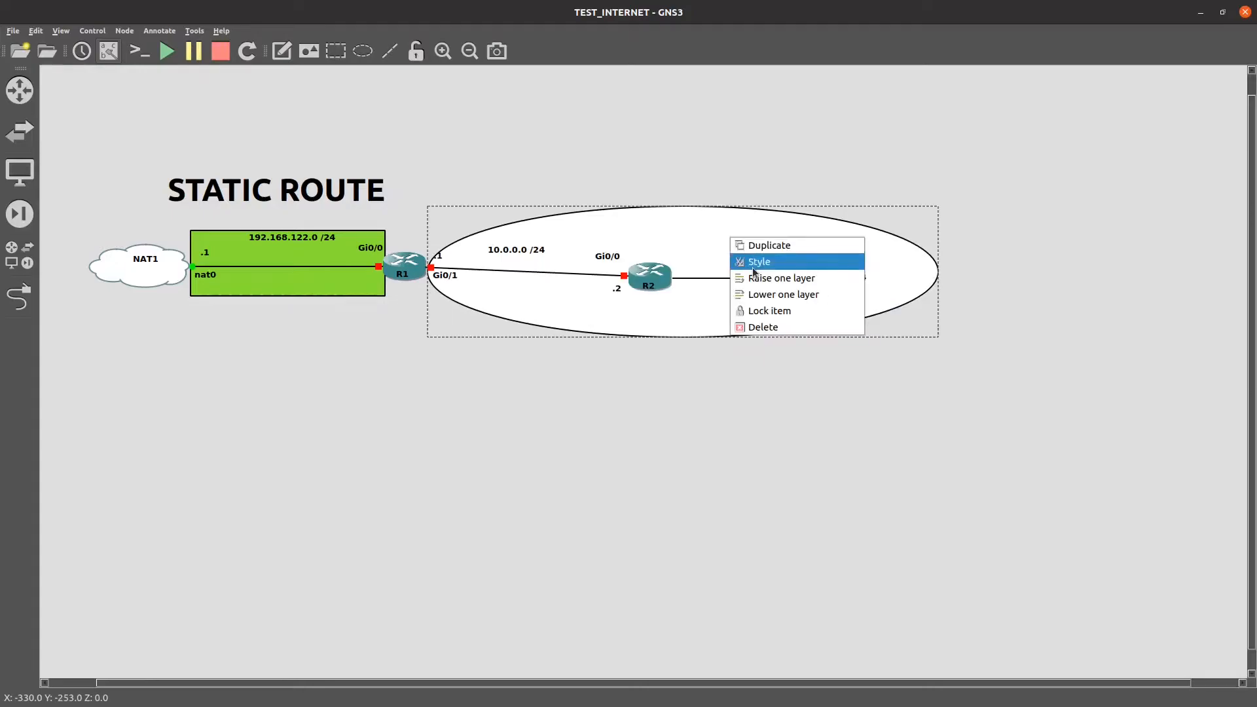
{"action": "left_click", "coordinate": [752, 258]}
{"action": "left_click", "coordinate": [645, 312]}
{"action": "double_click", "coordinate": [640, 311]}
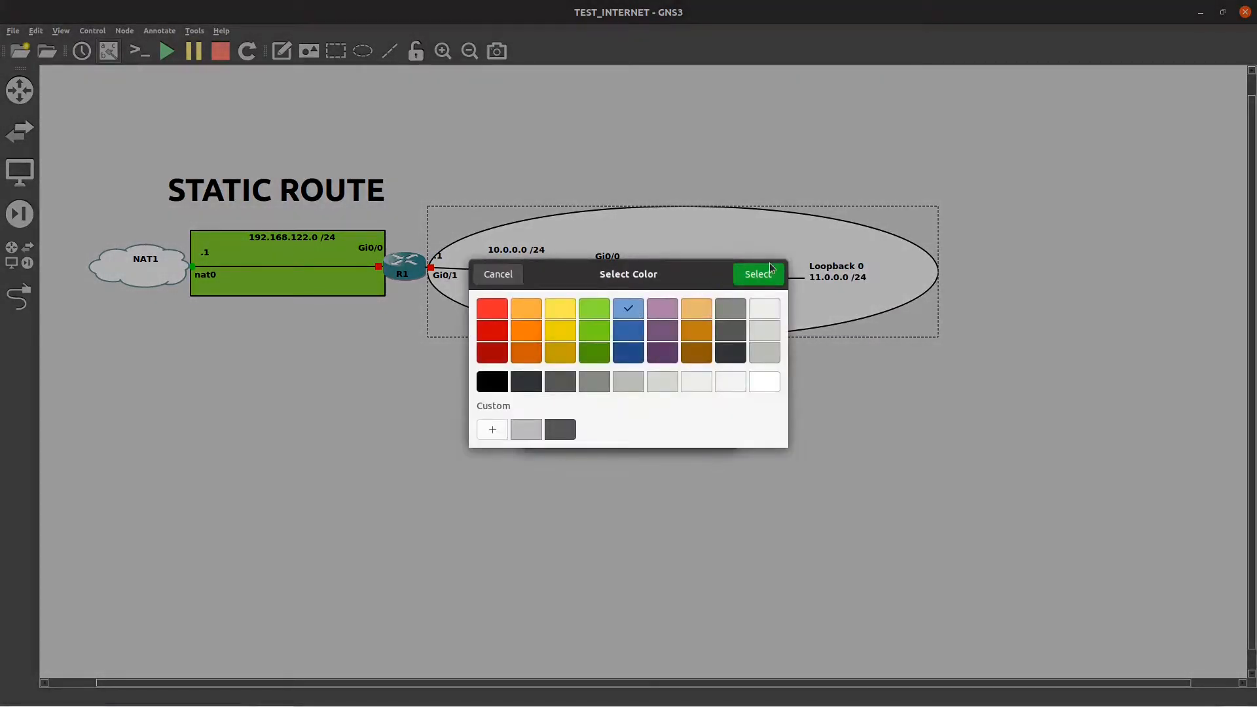
{"action": "left_click", "coordinate": [589, 428]}
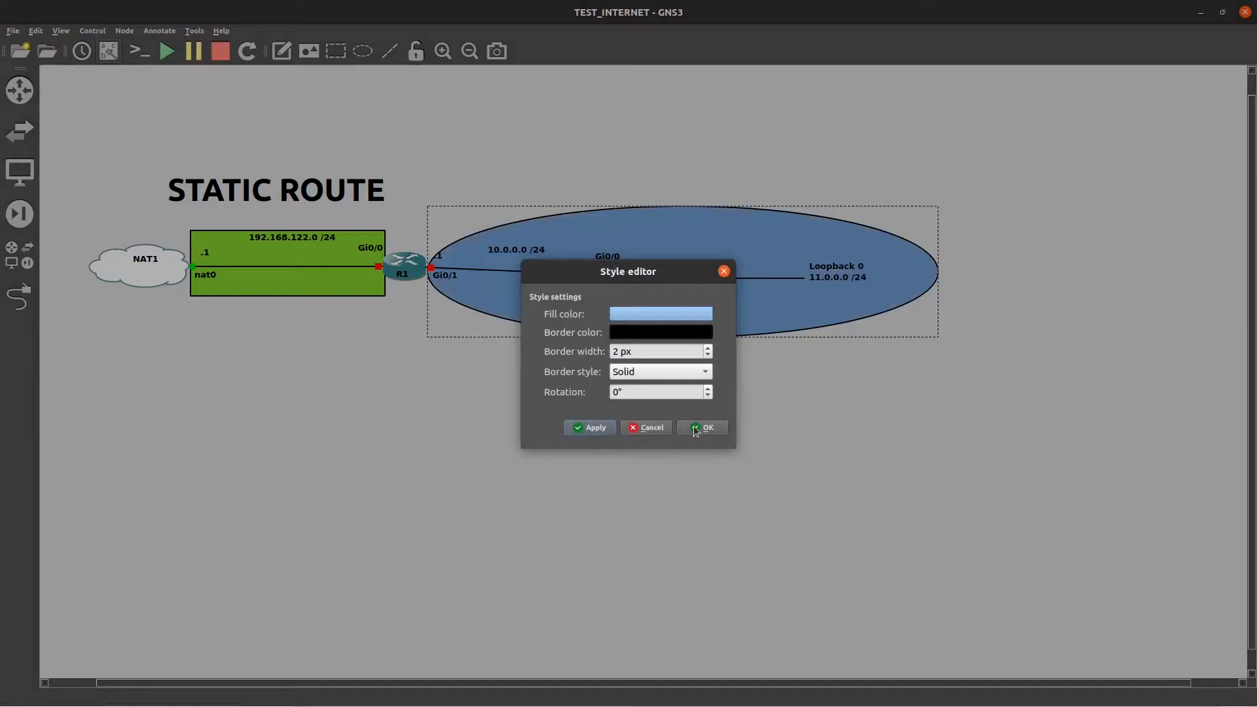
{"action": "left_click", "coordinate": [703, 427]}
Step: Add an OSPF note in 36-point Ubuntu Bold above the blue ellipse and nudge the ellipse toward R1
{"action": "left_click", "coordinate": [287, 51]}
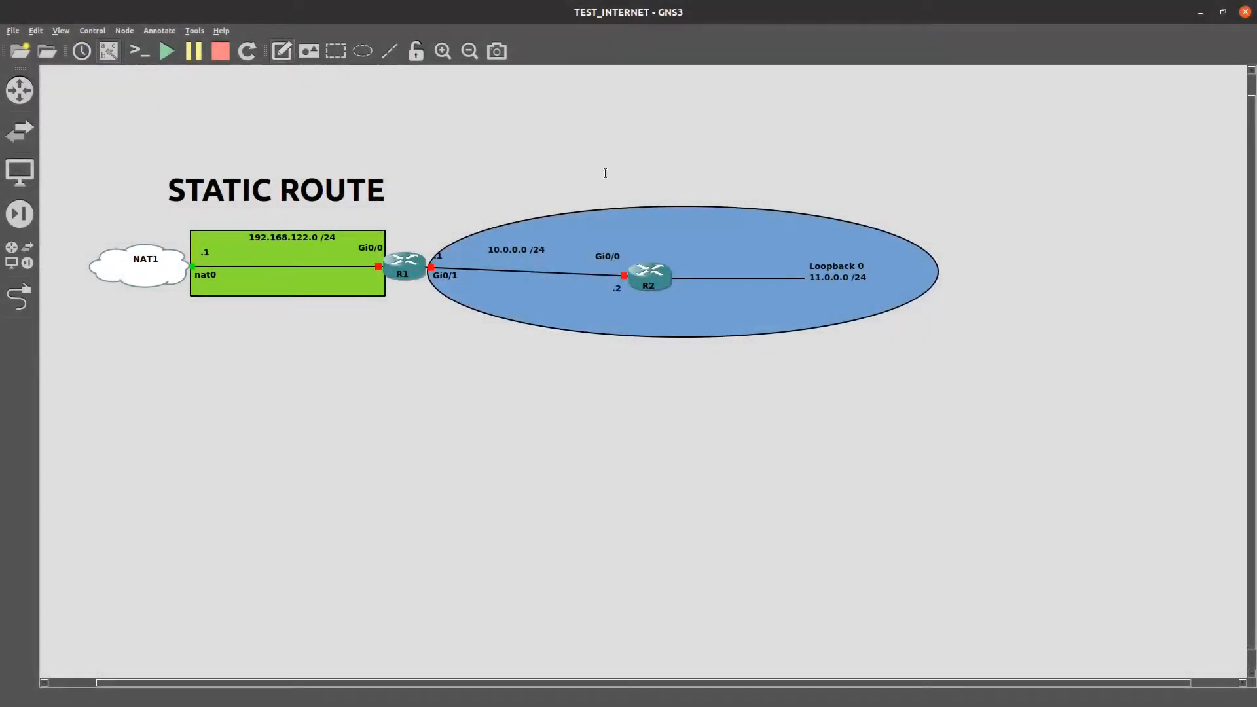
{"action": "left_click", "coordinate": [618, 172]}
{"action": "type", "text": "OSPF"}
{"action": "right_click", "coordinate": [642, 173]}
{"action": "left_click", "coordinate": [678, 197]}
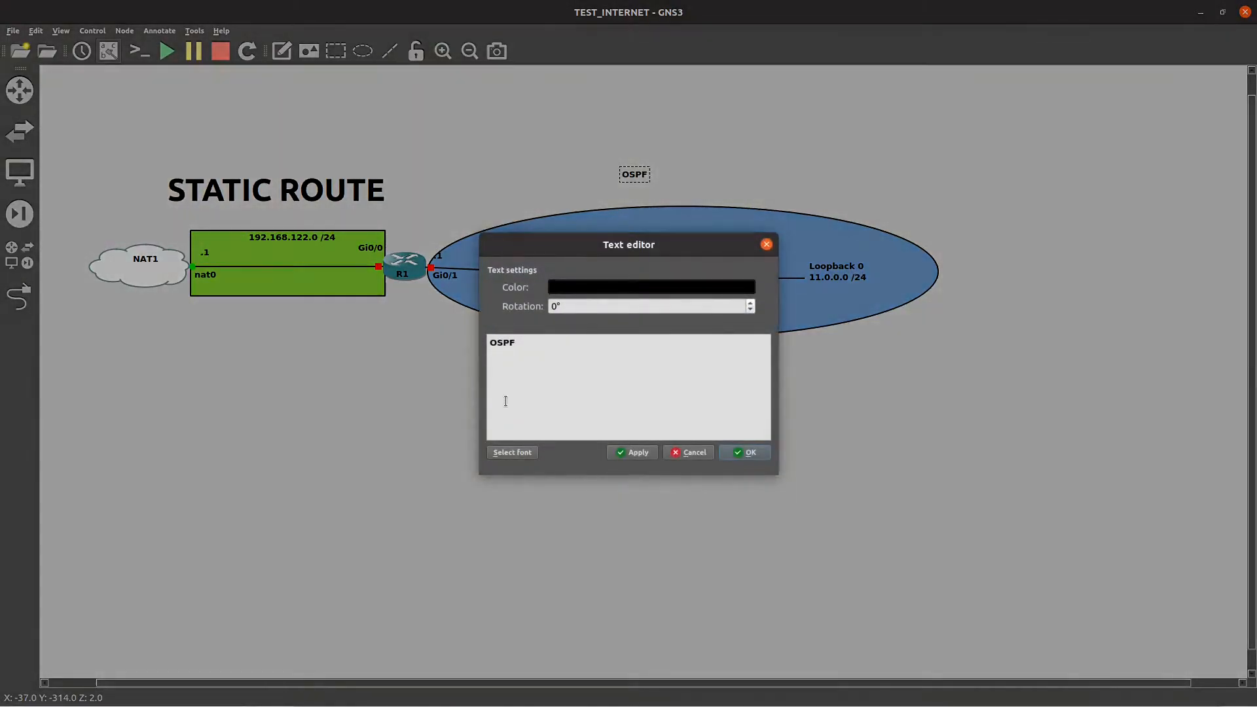
{"action": "left_click", "coordinate": [520, 450]}
{"action": "scroll", "coordinate": [766, 330], "scroll_direction": "down", "scroll_amount": 4}
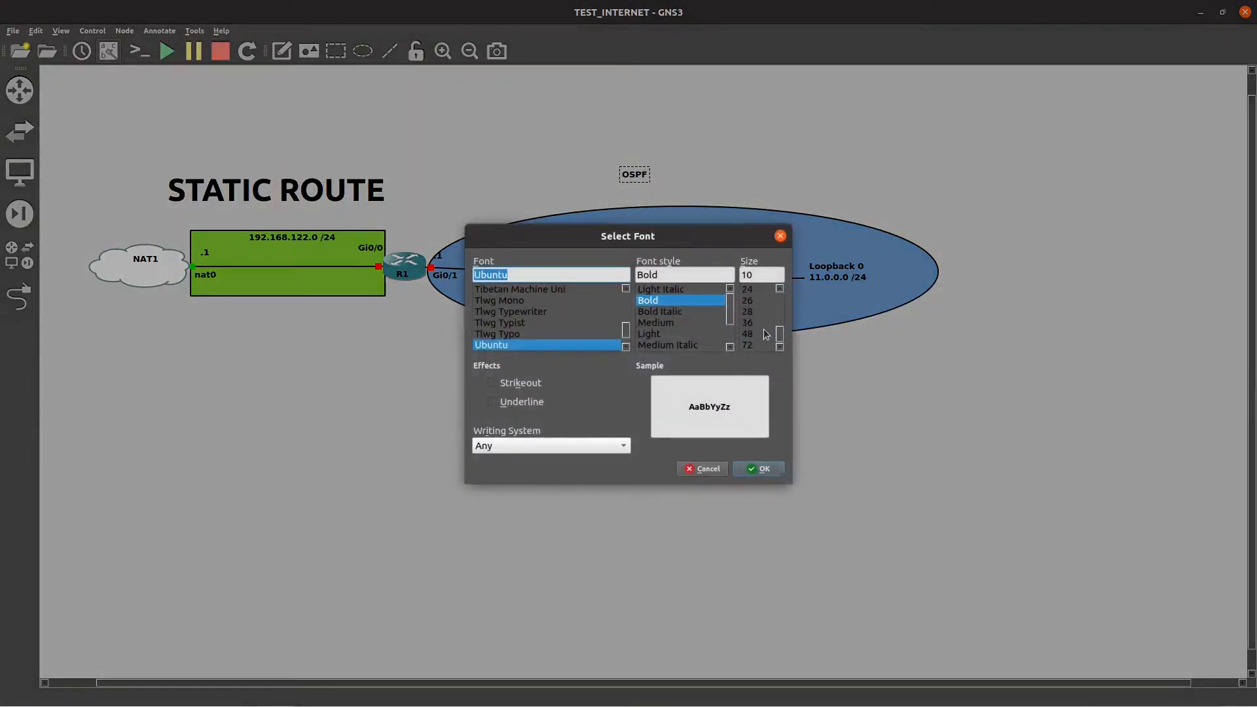
{"action": "left_click", "coordinate": [758, 323]}
{"action": "left_click", "coordinate": [759, 469]}
{"action": "left_click", "coordinate": [738, 453]}
{"action": "left_click_drag", "start_coordinate": [679, 192], "coordinate": [691, 184]}
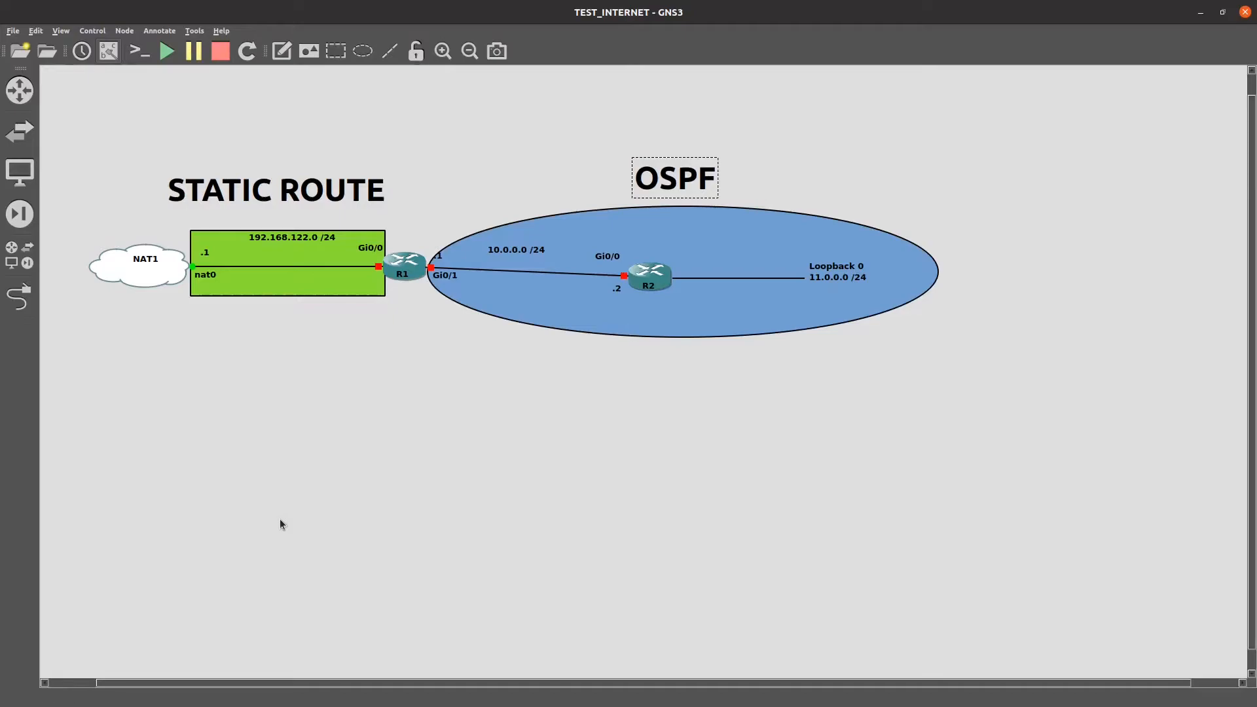
{"action": "left_click", "coordinate": [541, 326]}
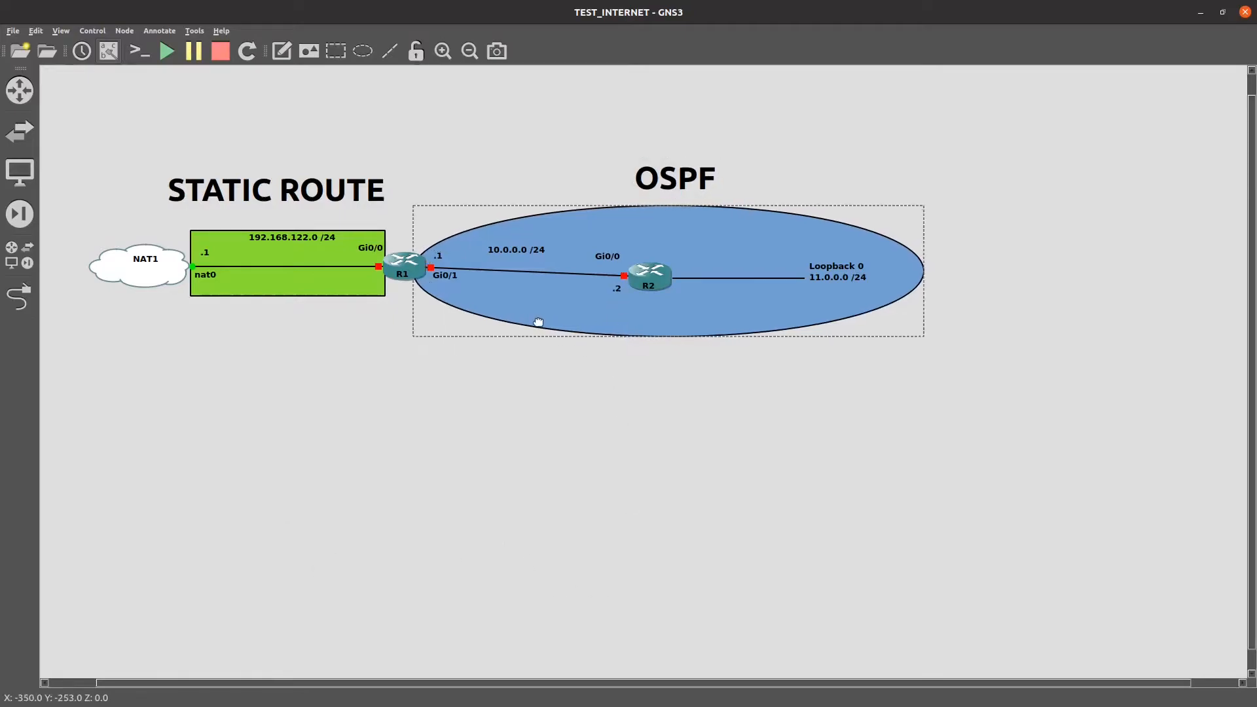
Step: Start all devices and open the R1 and R2 consoles, arranging them side by side
{"action": "left_click", "coordinate": [167, 50]}
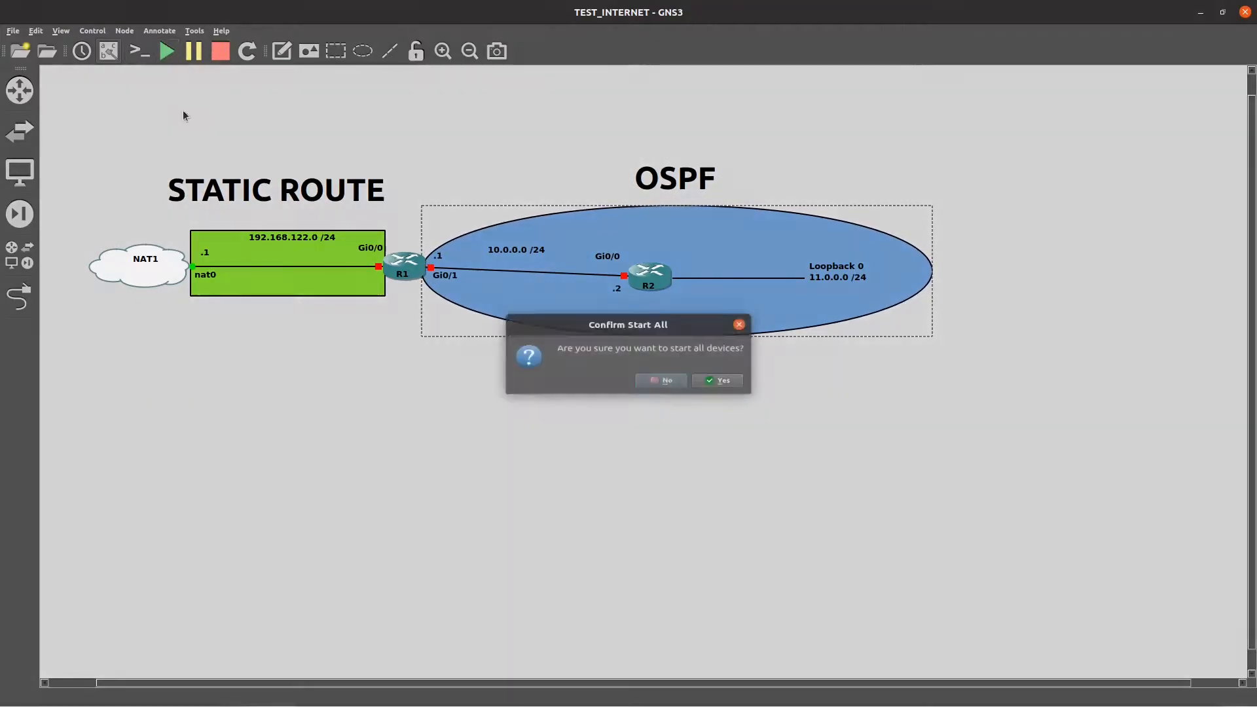
{"action": "left_click", "coordinate": [721, 386]}
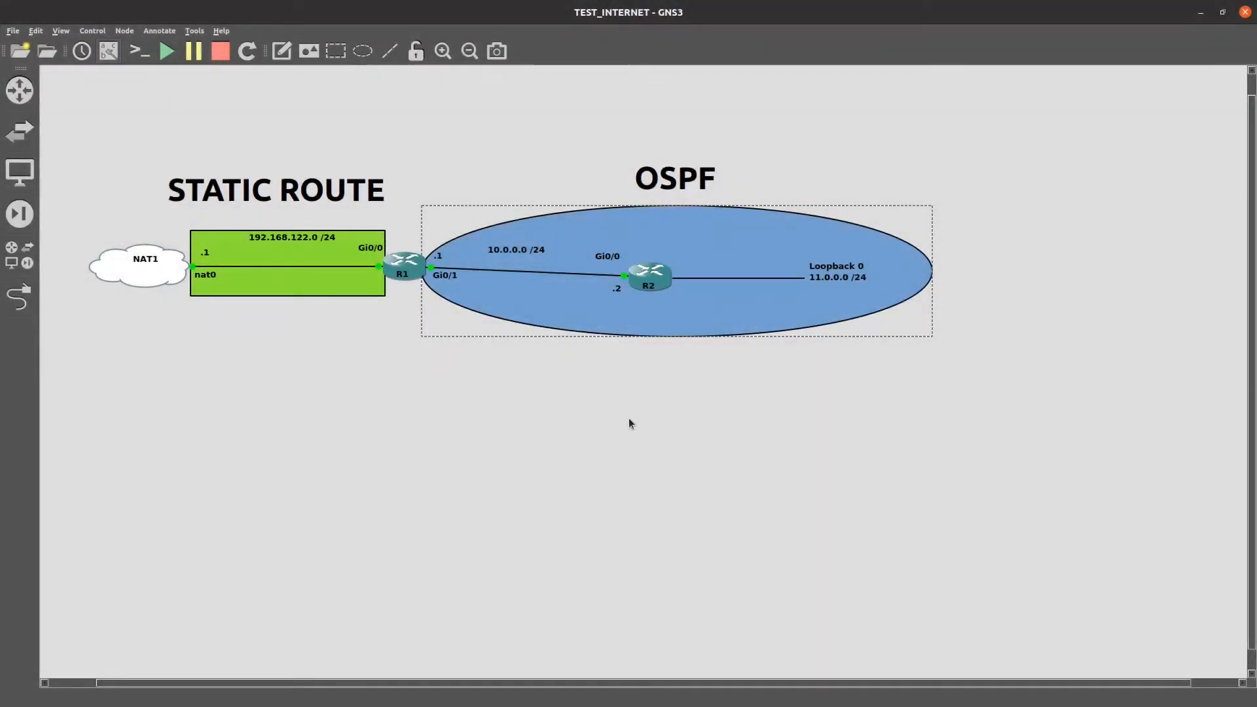
{"action": "left_click", "coordinate": [141, 51]}
{"action": "left_click_drag", "start_coordinate": [369, 107], "coordinate": [793, 97]}
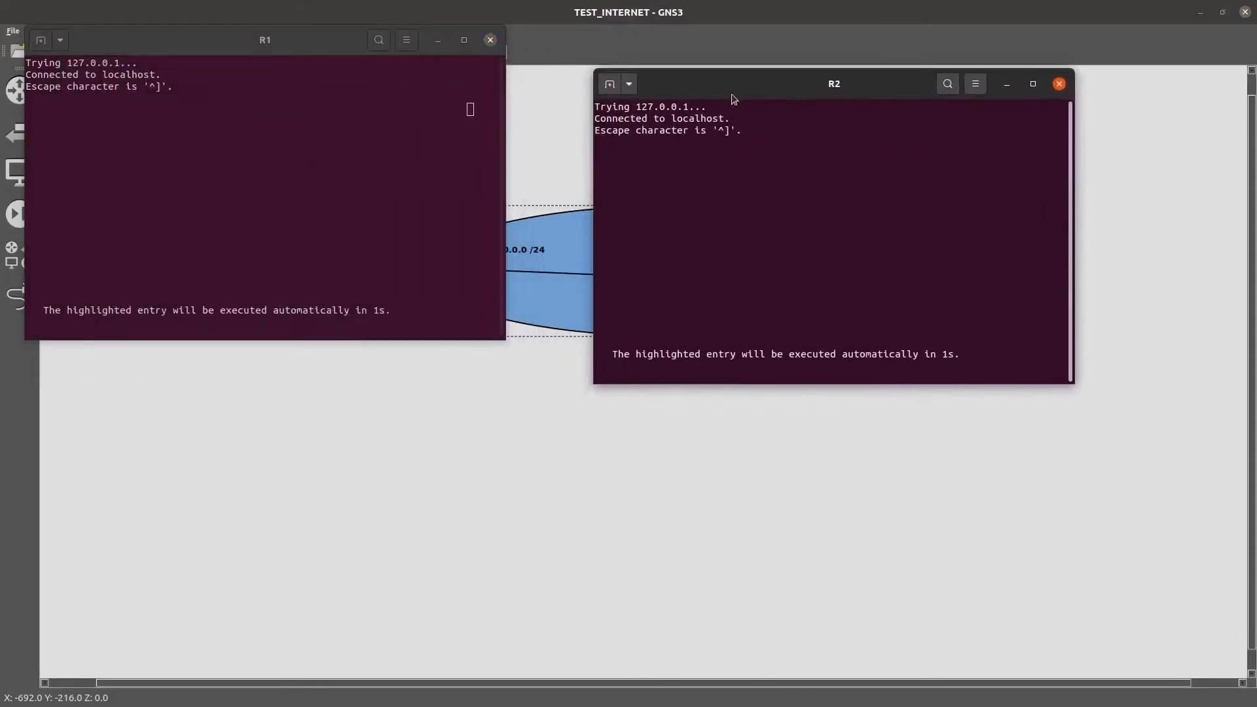
{"action": "left_click_drag", "start_coordinate": [326, 41], "coordinate": [421, 92]}
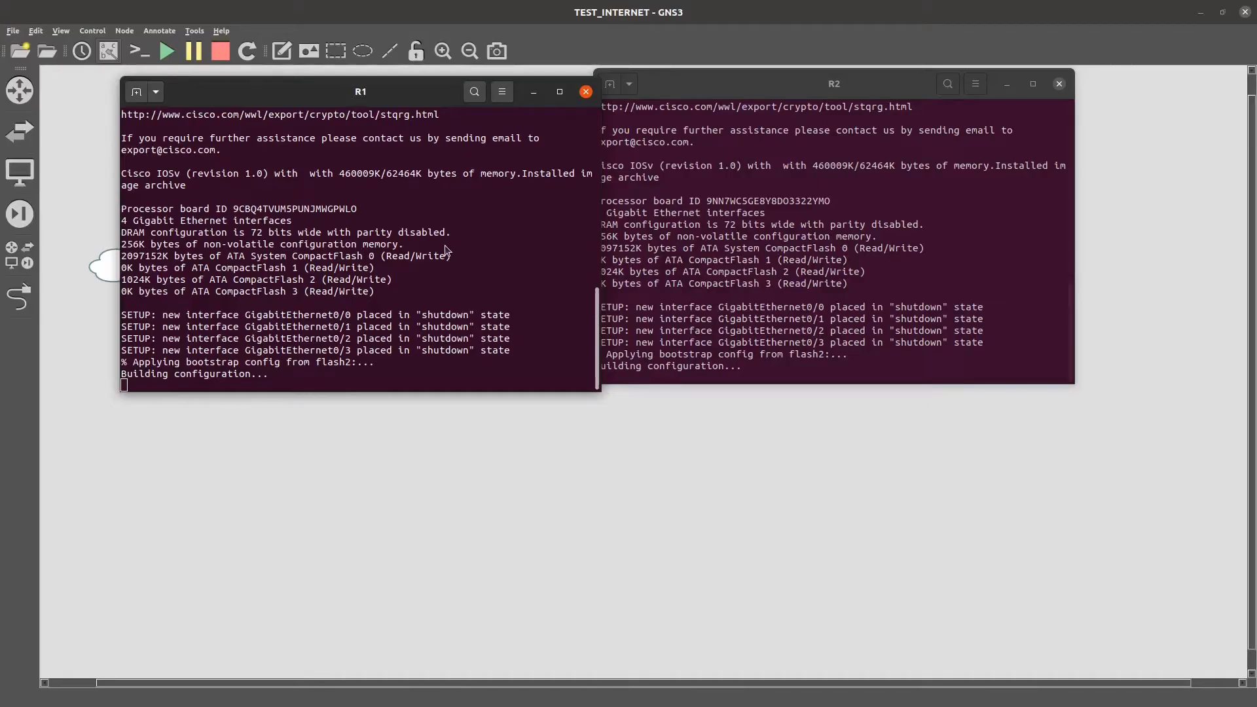
Step: Switch to the browser and review the R1 and R2 interface configuration on the Confluence page GNS3 Internet Connectivity
{"action": "key", "text": "alt+Tab"}
{"action": "scroll", "coordinate": [768, 331], "scroll_direction": "down", "scroll_amount": 8}
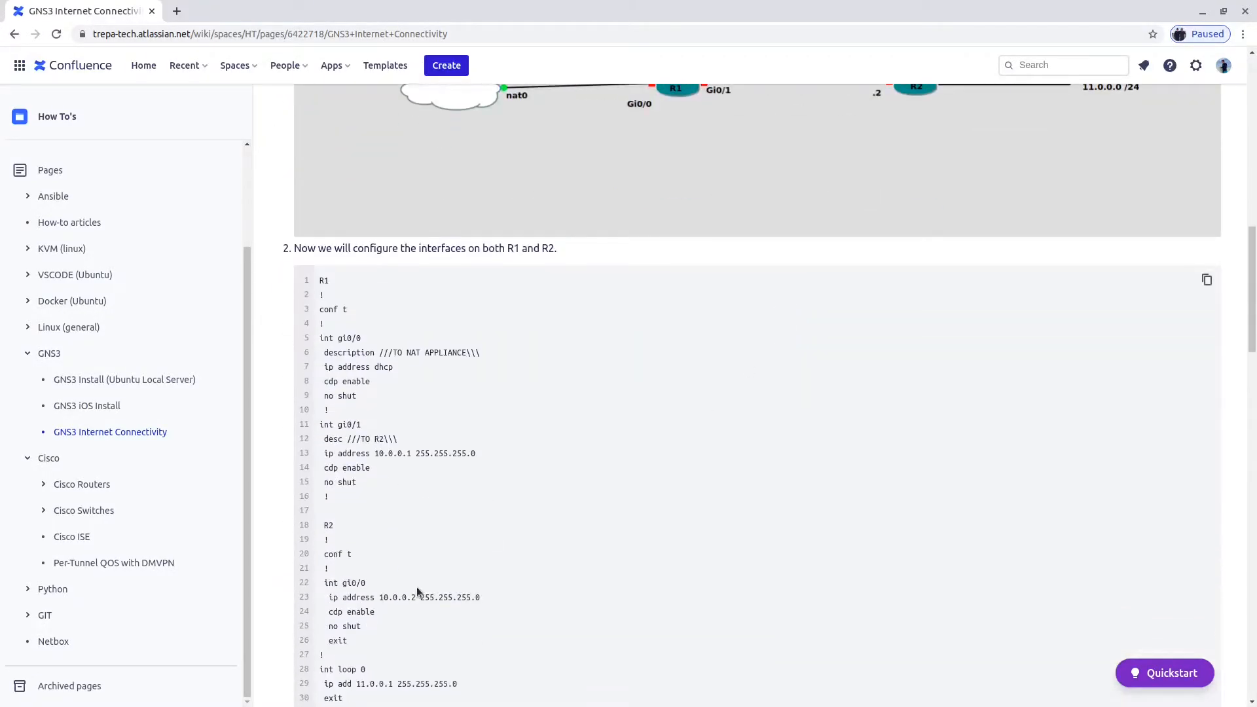
{"action": "left_click_drag", "start_coordinate": [1251, 267], "coordinate": [1254, 539]}
{"action": "left_click", "coordinate": [1198, 9]}
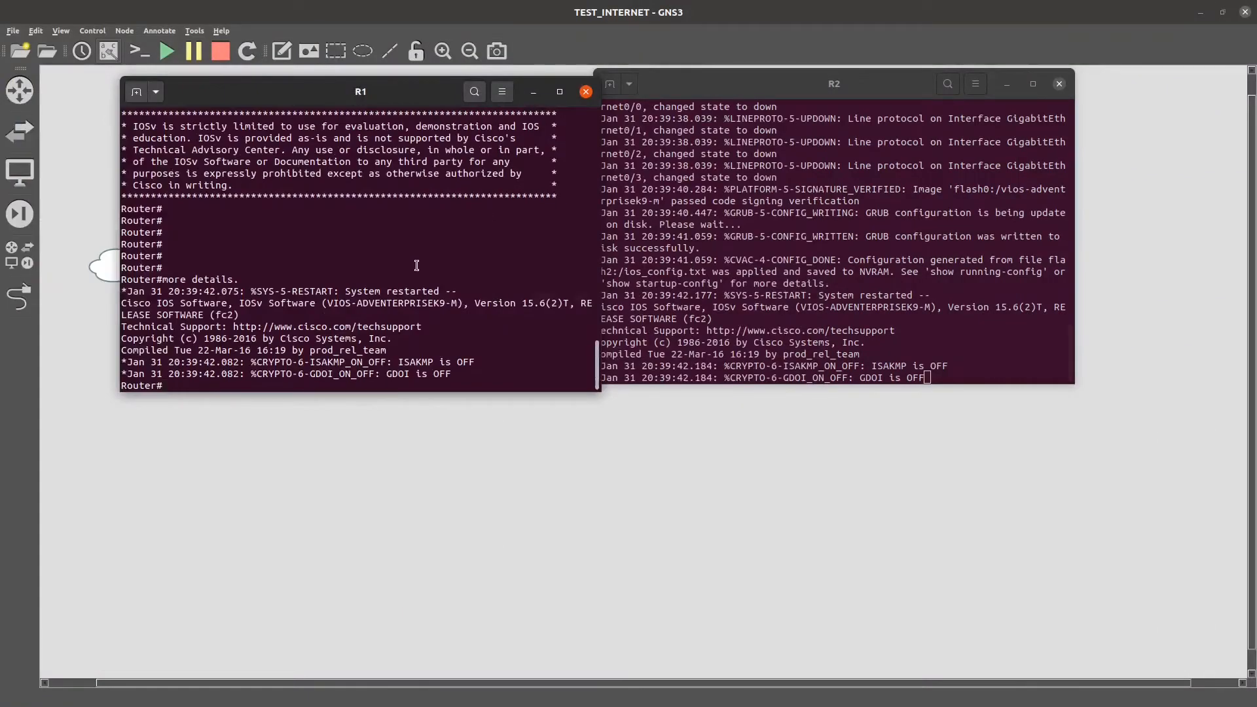
Step: In R1's console, enter global configuration mode, set the hostname to R1 and the name server to 8.8.8.8
{"action": "type", "text": "conf t"}
{"action": "key", "text": "Return"}
{"action": "type", "text": "host"}
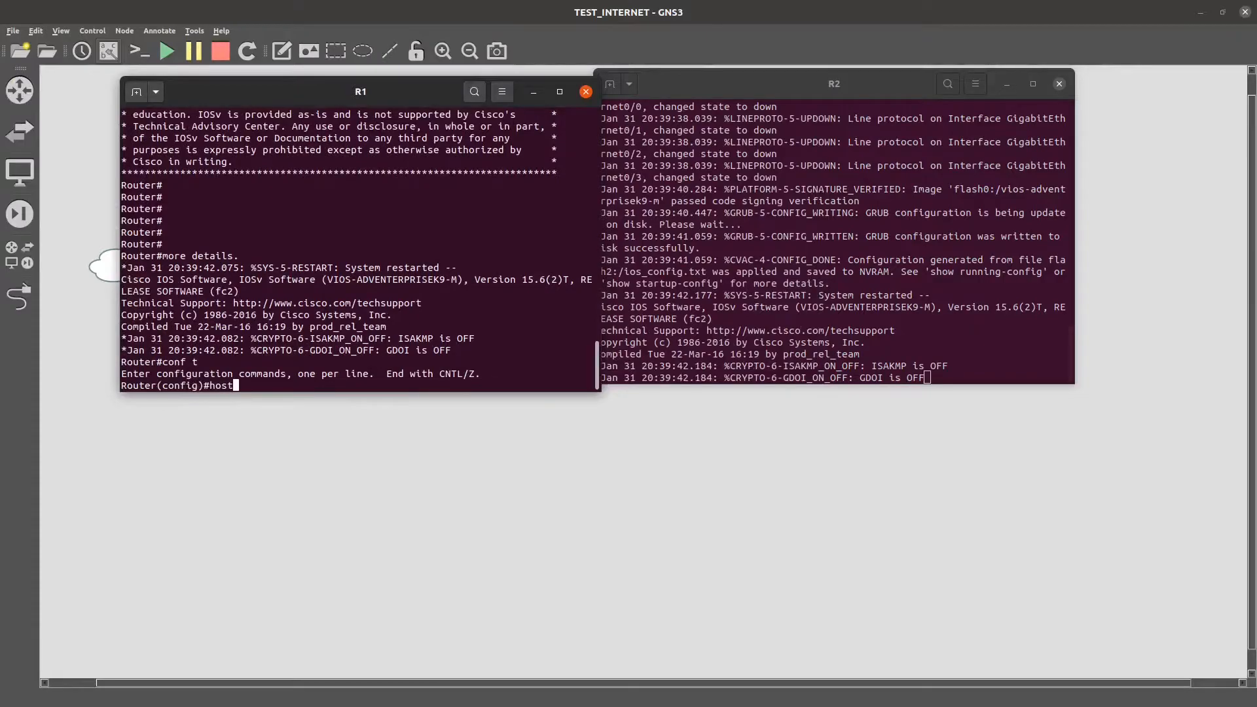
{"action": "type", "text": "name R1"}
{"action": "key", "text": "Return"}
{"action": "type", "text": "ip name-server 8.8.8.8"}
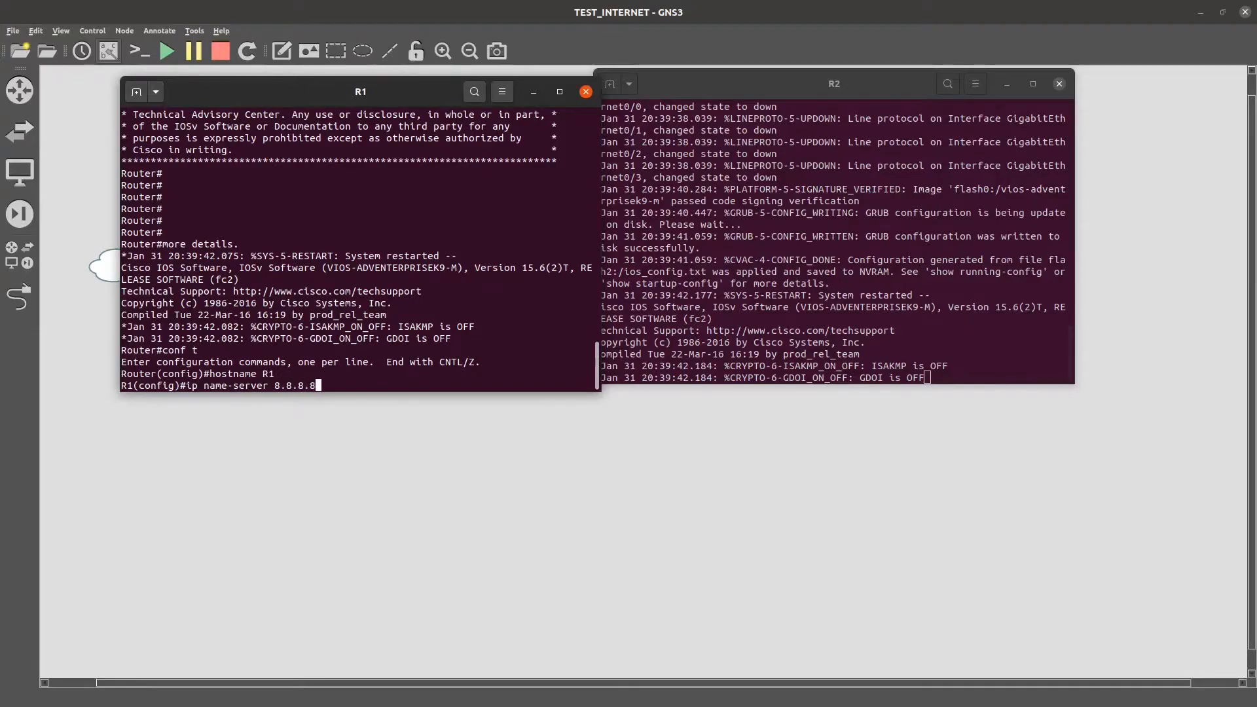
{"action": "key", "text": "Return"}
{"action": "type", "text": "domai"}
{"action": "key", "text": "Tab"}
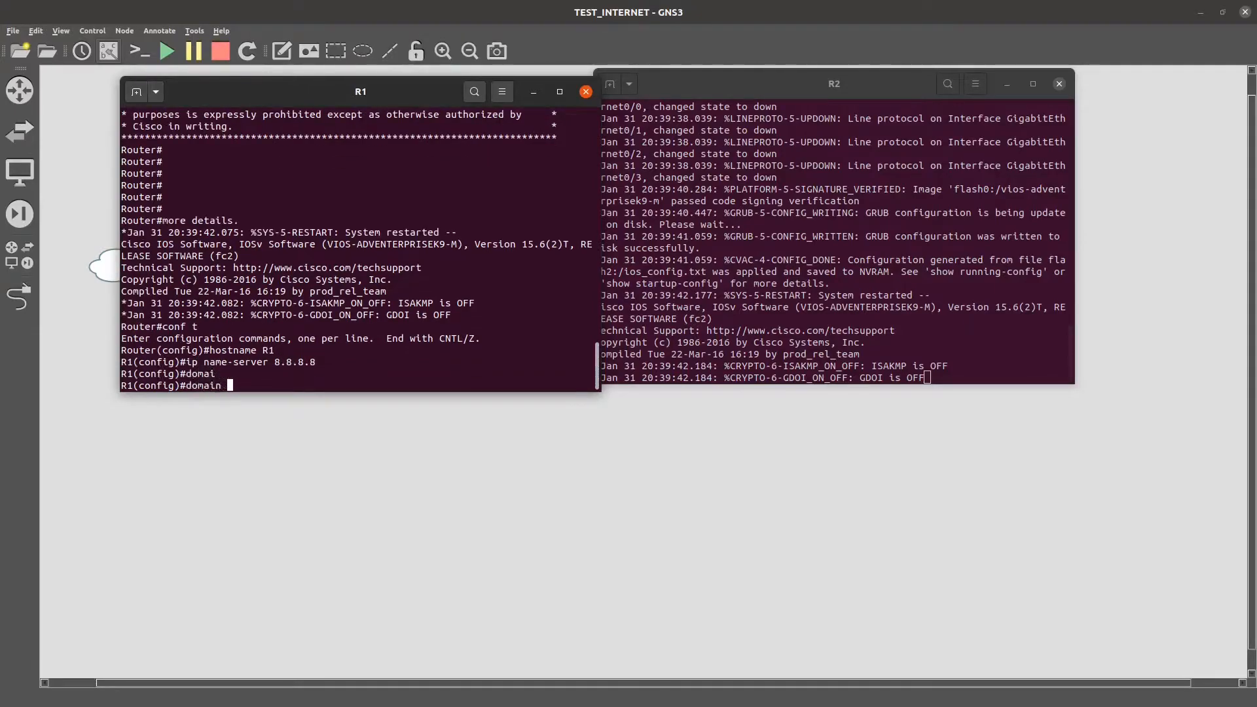
{"action": "key", "text": "BackSpace"}
{"action": "key", "text": "BackSpace"}
{"action": "key", "text": "BackSpace"}
{"action": "key", "text": "BackSpace"}
{"action": "key", "text": "BackSpace"}
Step: Enable DNS resolution on R1 with ip domain-lookup
{"action": "type", "text": "ip domain-loo"}
{"action": "key", "text": "Tab"}
{"action": "key", "text": "Return"}
Step: Configure R1's interface gi0/0 to obtain its IP address through DHCP
{"action": "type", "text": "int gi0/0"}
{"action": "key", "text": "Return"}
{"action": "type", "text": "ip add"}
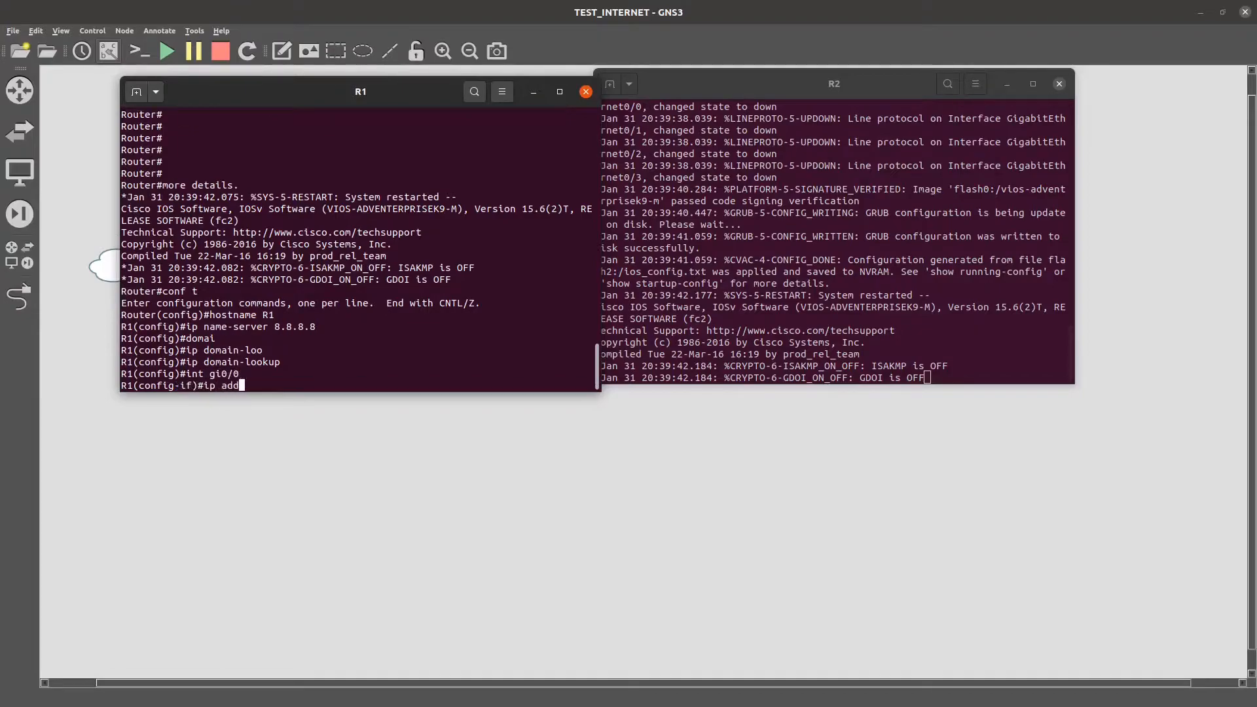
{"action": "key", "text": "Tab"}
{"action": "type", "text": "dhcp"}
{"action": "key", "text": "Return"}
Step: Give R1's gi0/0 the description //TO NAT APPLIANCE\\ and bring the interface up with no shut
{"action": "type", "text": "dd"}
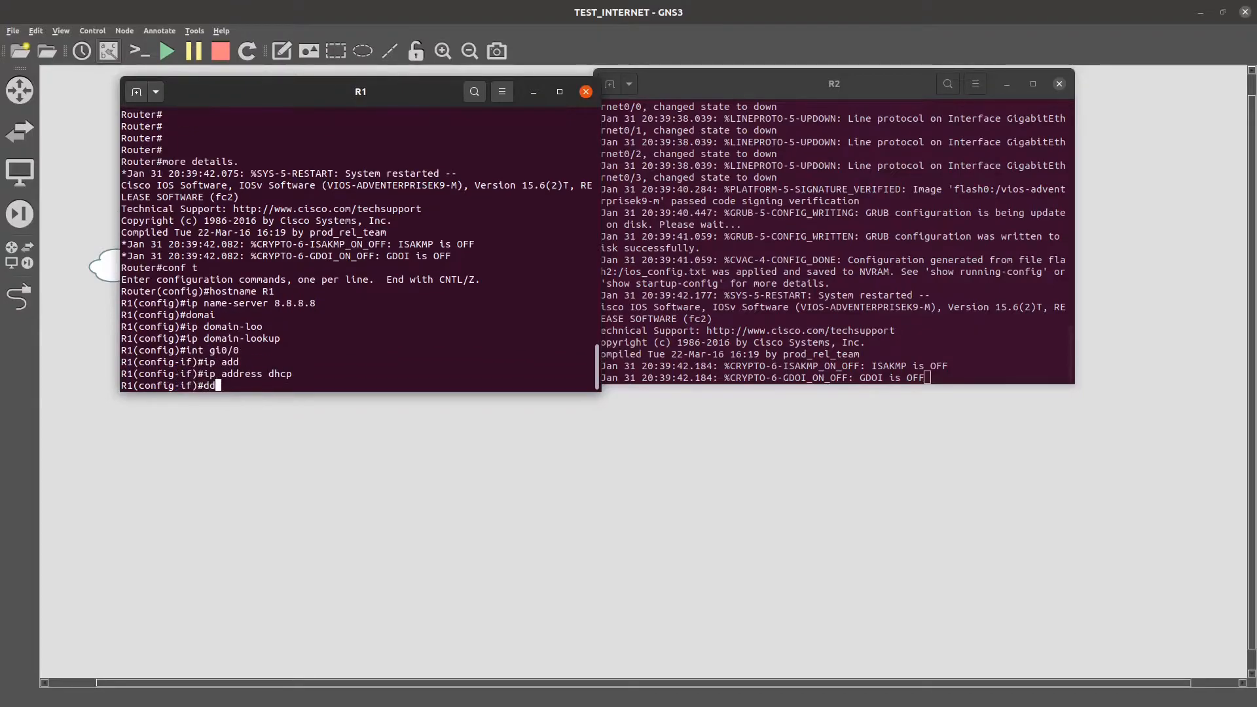
{"action": "key", "text": "Tab"}
{"action": "type", "text": "//TO "}
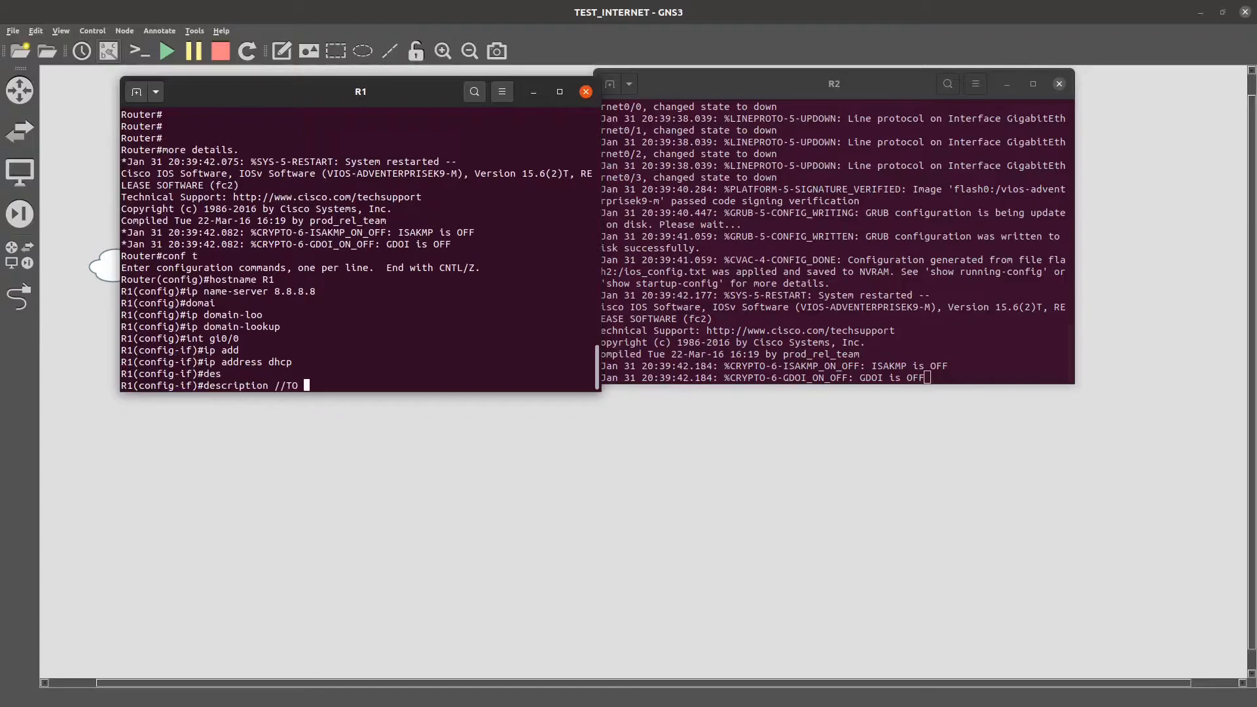
{"action": "type", "text": "NAT APPLIANCE\\\\"}
{"action": "key", "text": "Return"}
{"action": "type", "text": "no shut"}
{"action": "key", "text": "Return"}
Step: Assign IP address 10.0.0.1 with mask 255.255.255.0 to R1's interface gi0/1
{"action": "type", "text": "int gi0/1"}
{"action": "key", "text": "Return"}
{"action": "type", "text": "ip adders"}
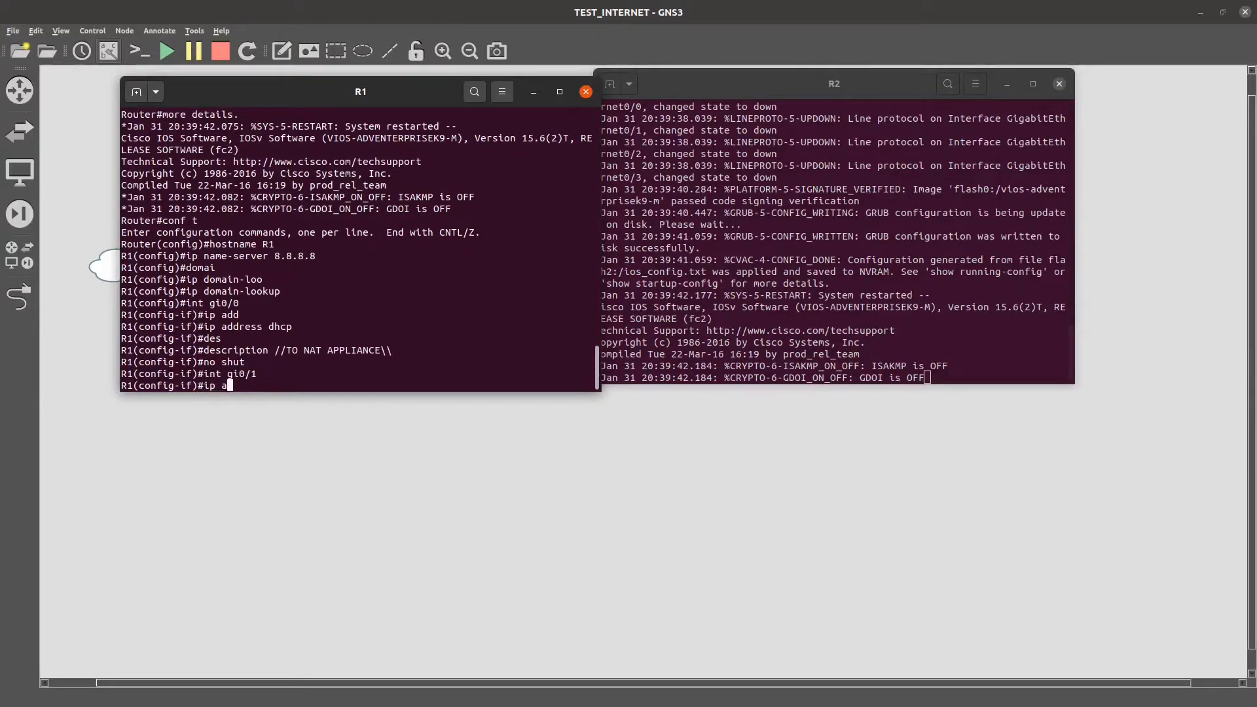
{"action": "key", "text": "BackSpace"}
{"action": "key", "text": "BackSpace"}
{"action": "key", "text": "BackSpace"}
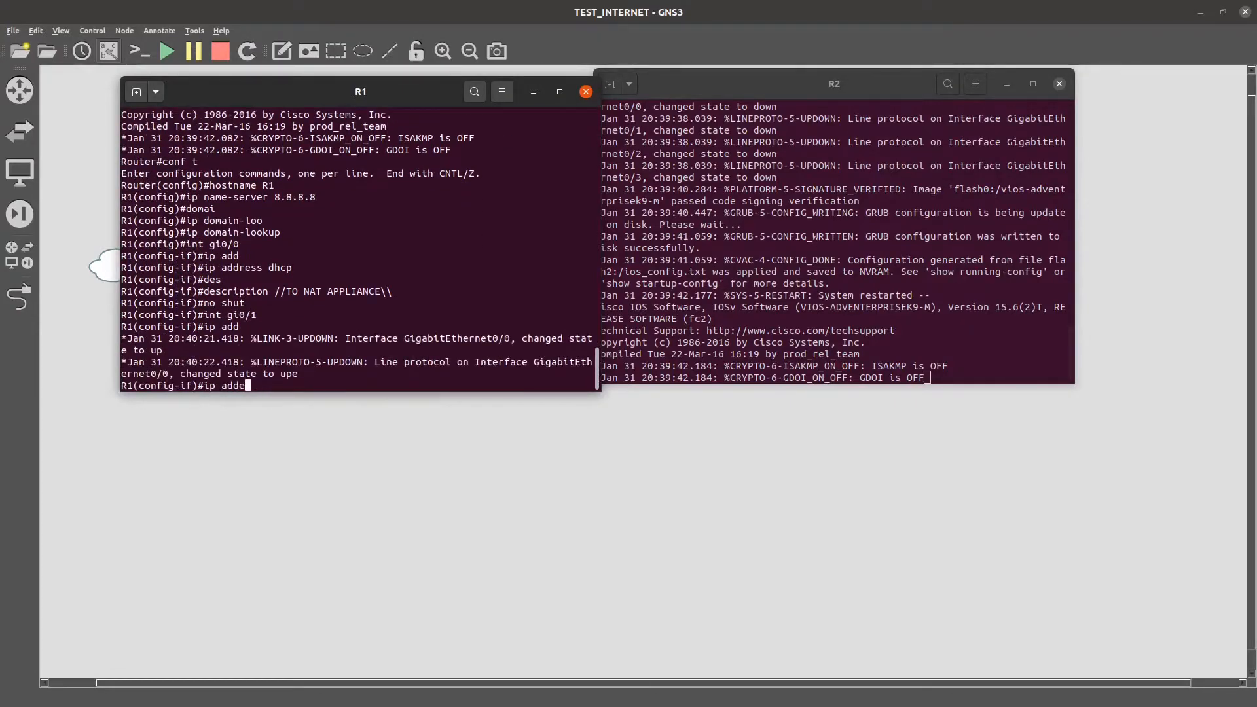
{"action": "key", "text": "Tab"}
{"action": "type", "text": "10.0.0.1"}
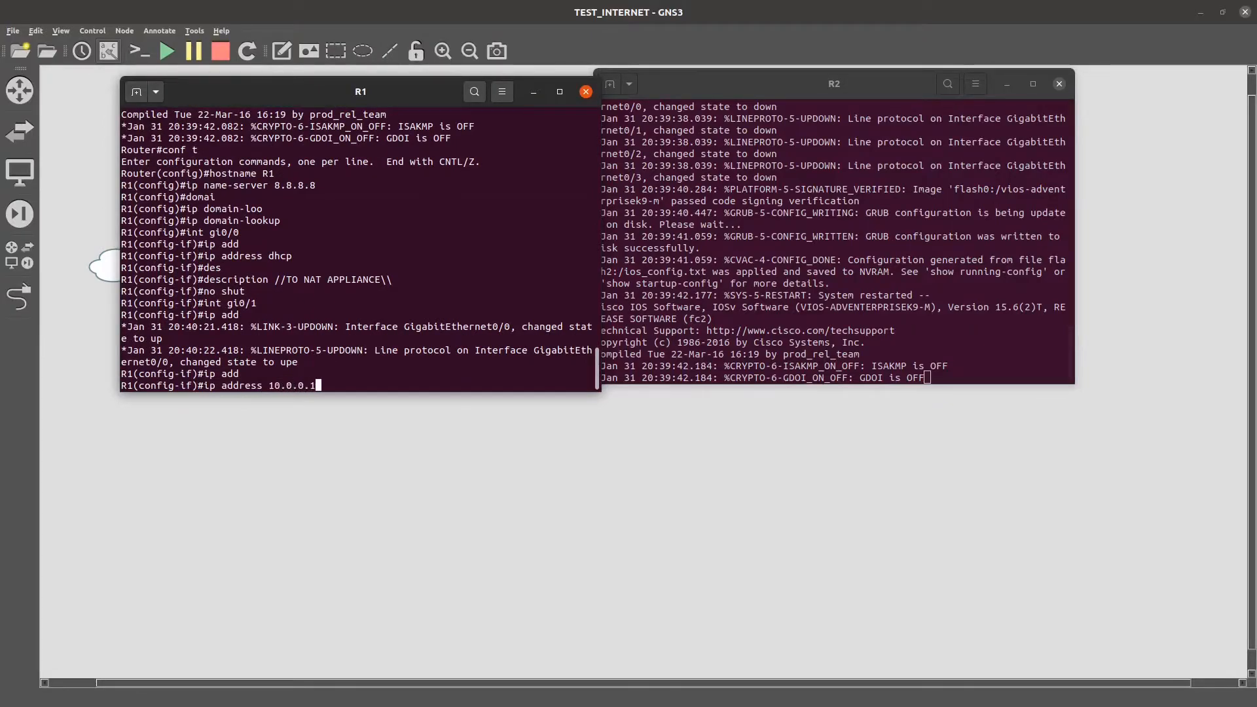
{"action": "type", "text": " 255.255.255.0"}
{"action": "key", "text": "Return"}
Step: Give R1's gi0/1 the description //TO R2\\ and bring the interface up with no shut
{"action": "type", "text": "description //TO R2\\\\"}
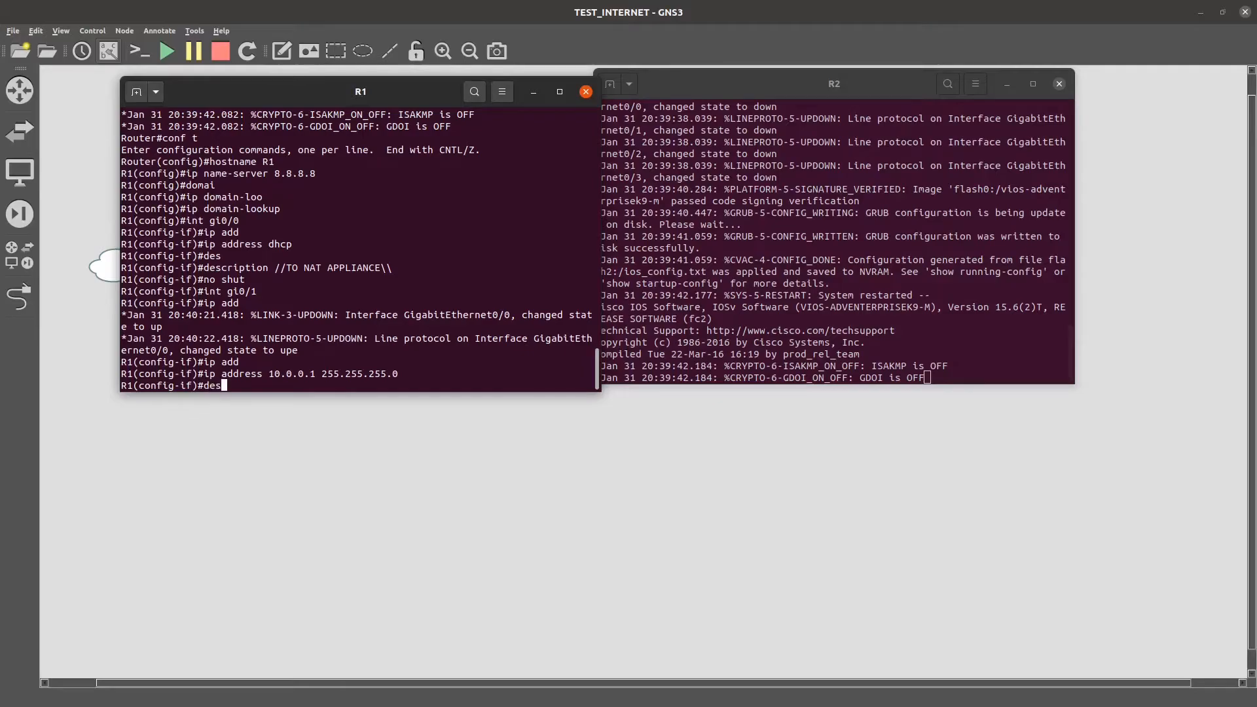
{"action": "key", "text": "Tab"}
{"action": "type", "text": "//TO R2\\\\"}
{"action": "key", "text": "Return"}
{"action": "type", "text": "no shut"}
{"action": "key", "text": "Return"}
Step: Enable CDP on R1's interface gi0/1
{"action": "type", "text": "cdp enab"}
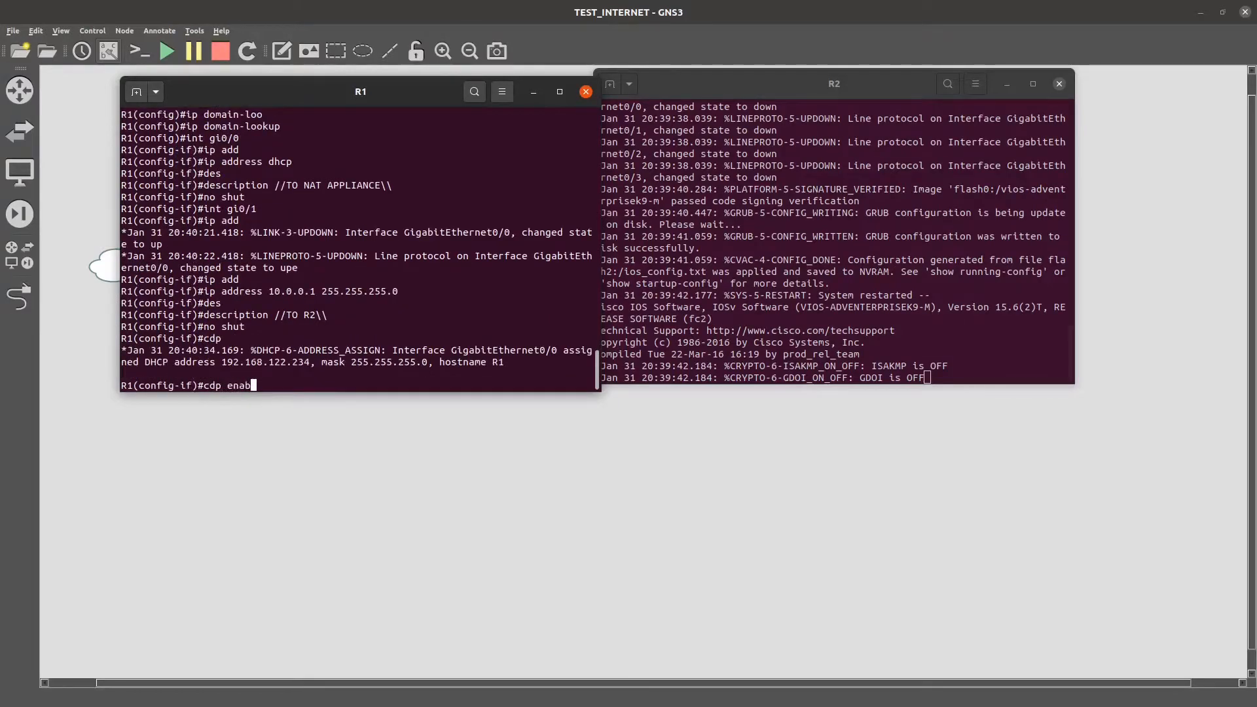
{"action": "key", "text": "Tab"}
{"action": "type", "text": "l"}
{"action": "key", "text": "Return"}
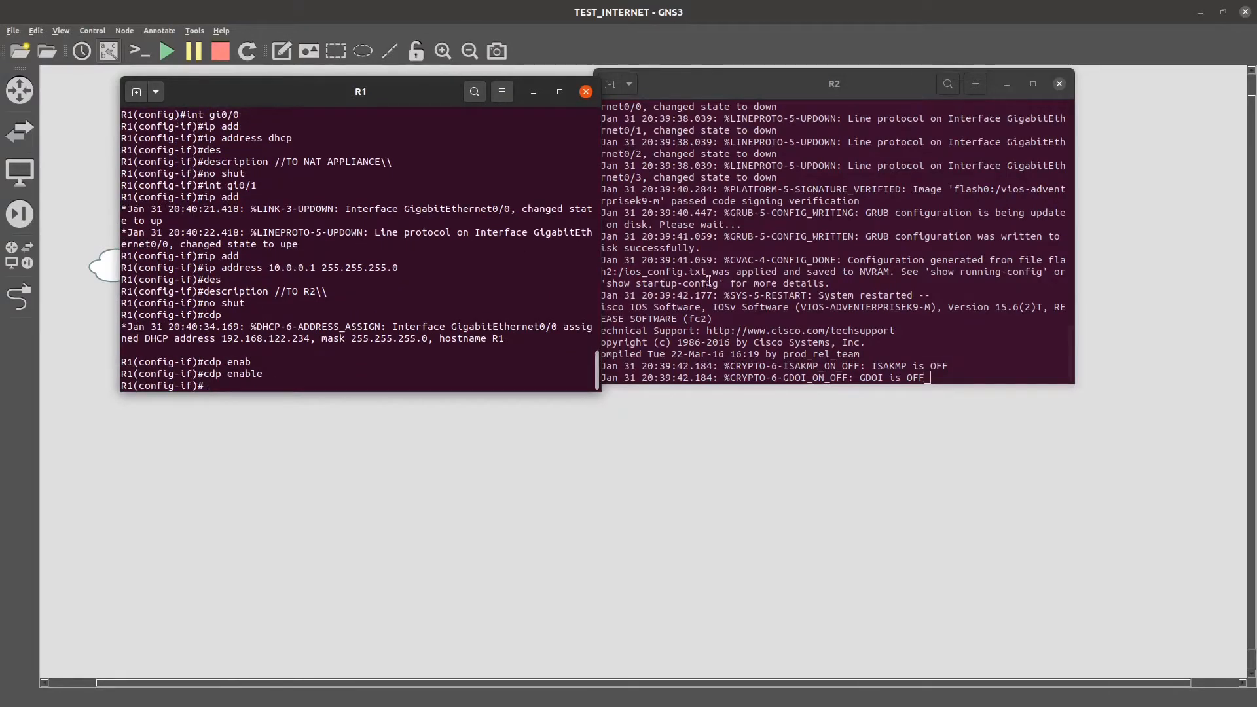
Step: In R2's console, enter global configuration mode and set the hostname to R2
{"action": "left_click", "coordinate": [676, 285]}
{"action": "key", "text": "Return"}
{"action": "key", "text": "Return"}
{"action": "key", "text": "Return"}
{"action": "type", "text": "conf t"}
{"action": "key", "text": "Return"}
{"action": "type", "text": "hostname "}
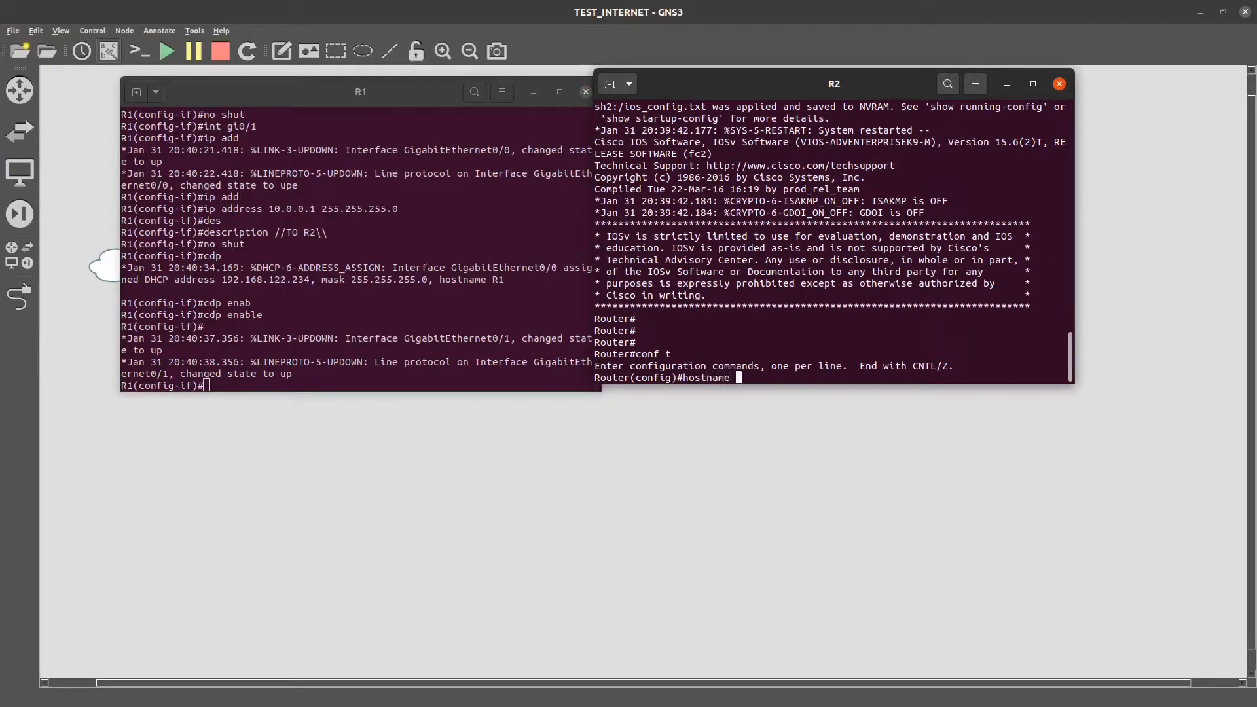
{"action": "type", "text": "R2"}
{"action": "key", "text": "Return"}
Step: Move both console windows to uncover the topology and give R2's interface gi0/0 the description //TO R1\\
{"action": "type", "text": "onf"}
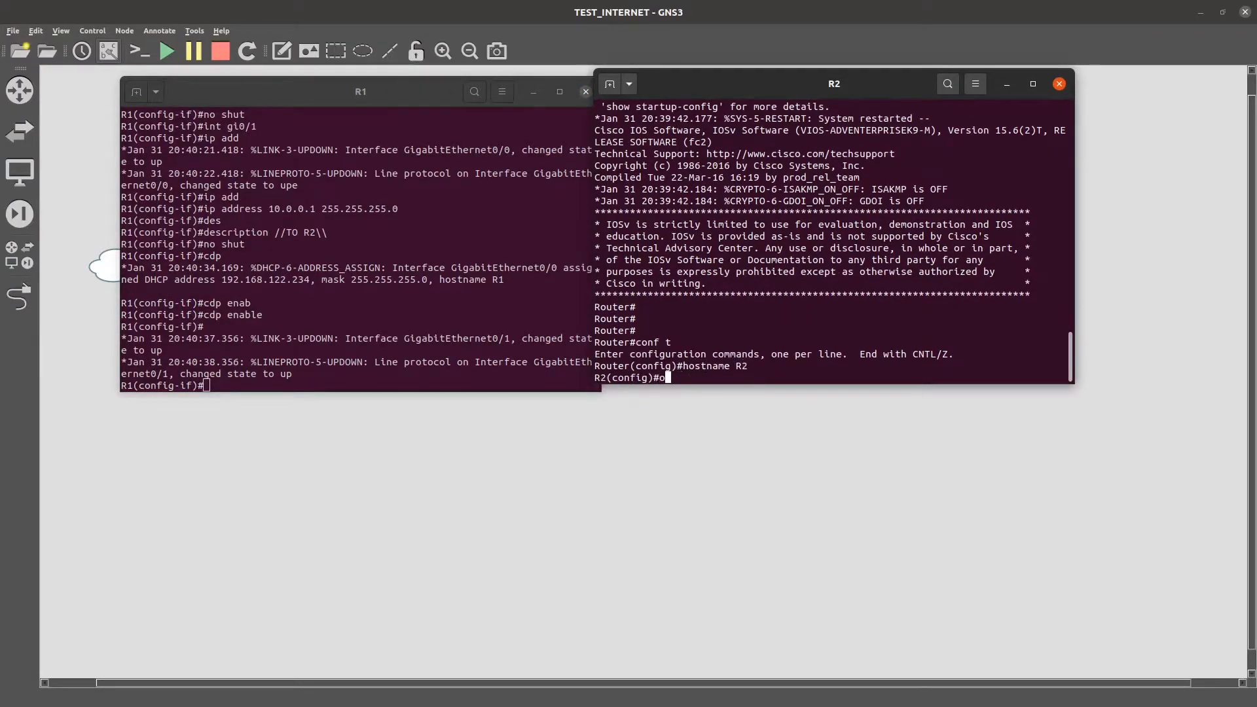
{"action": "type", "text": "ig)#int gi0/0"}
{"action": "left_click_drag", "start_coordinate": [403, 99], "coordinate": [382, 329]}
{"action": "left_click_drag", "start_coordinate": [748, 90], "coordinate": [831, 216]}
{"action": "key", "text": "Return"}
{"action": "type", "text": "desc"}
{"action": "key", "text": "Tab"}
{"action": "type", "text": "//TO R1\\\\"}
{"action": "key", "text": "Return"}
Step: Give R2's gi0/0 the address 10.0.0.2 255.255.255.0, bring it up with no shut, and leave interface configuration
{"action": "type", "text": "ip add"}
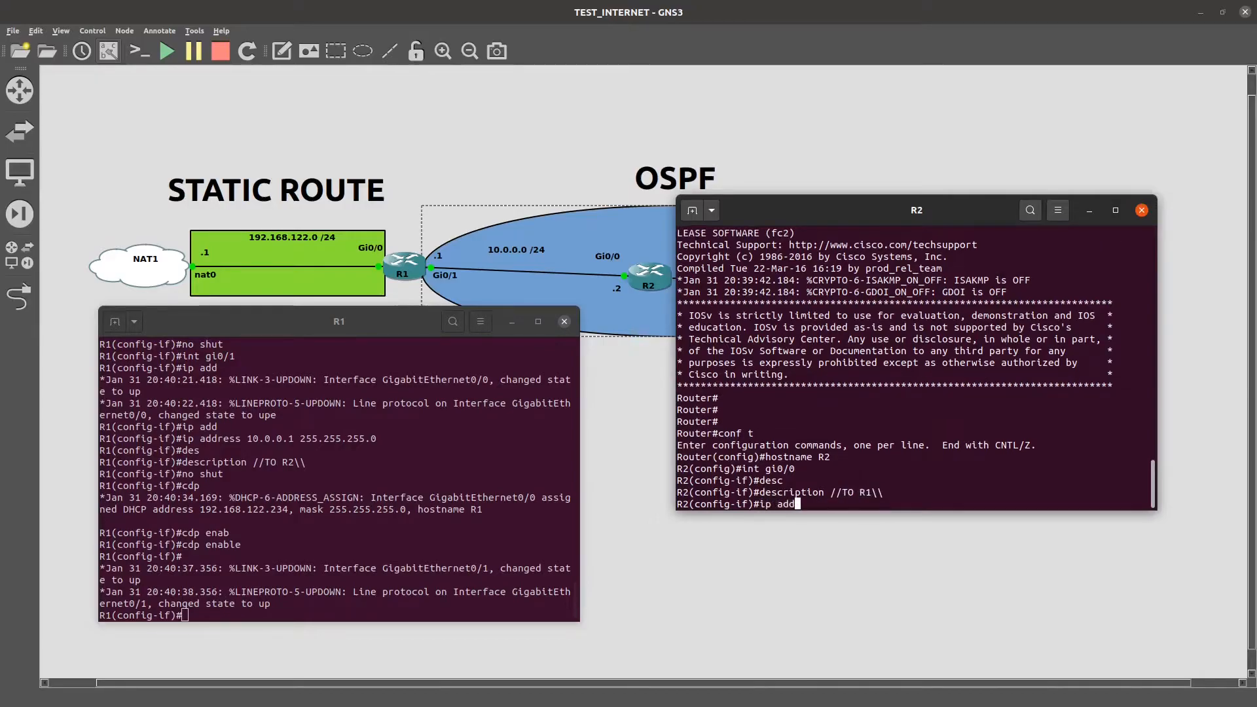
{"action": "key", "text": "Tab"}
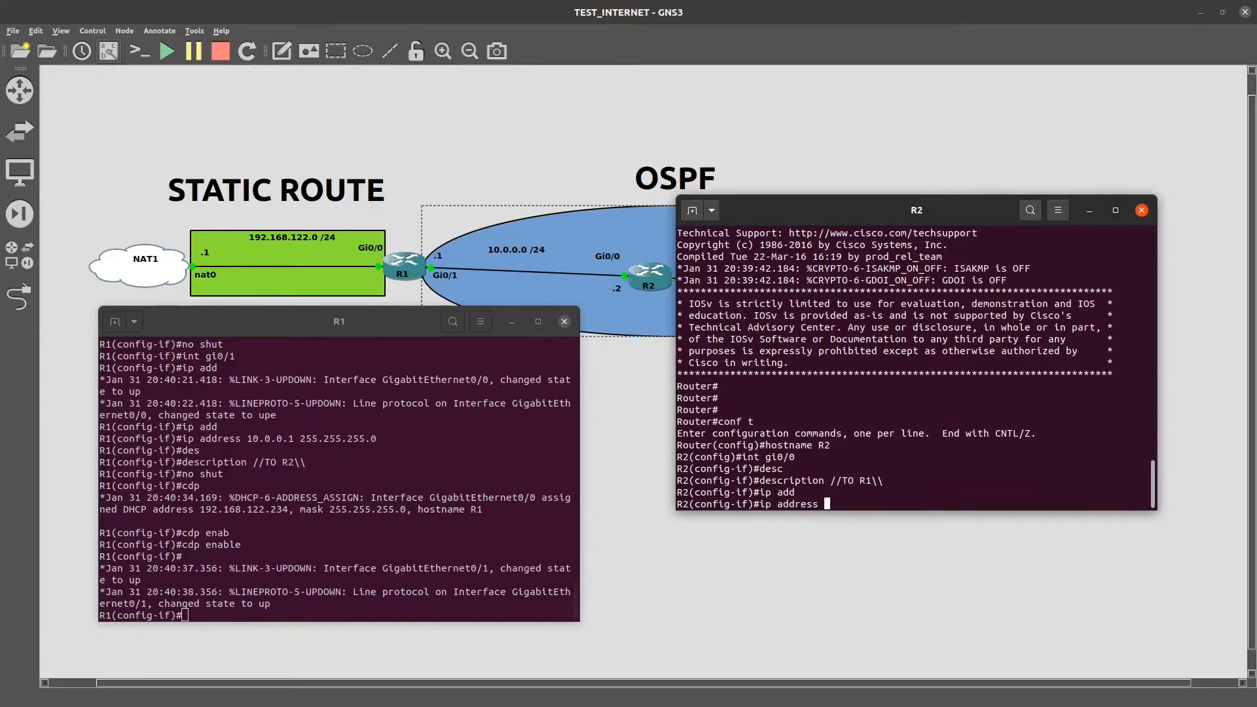
{"action": "type", "text": "10.0.0"}
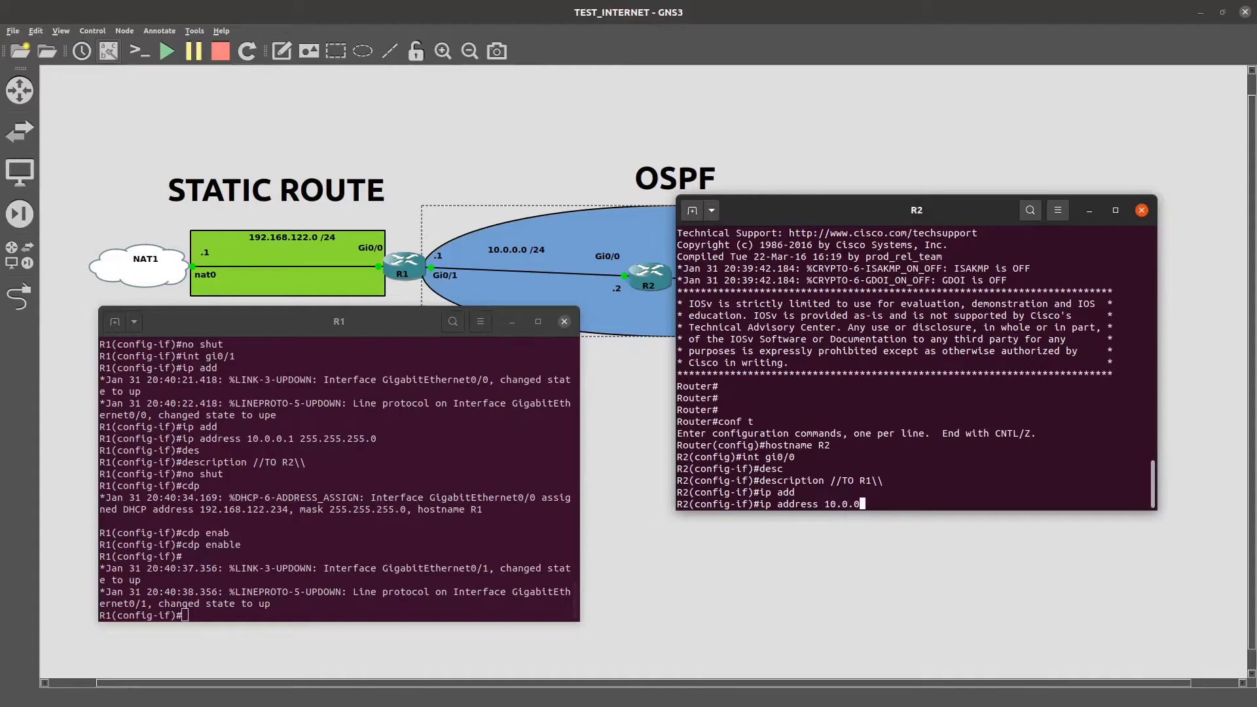
{"action": "type", "text": ".2 255.255.255.0"}
{"action": "key", "text": "Return"}
{"action": "type", "text": "no shut"}
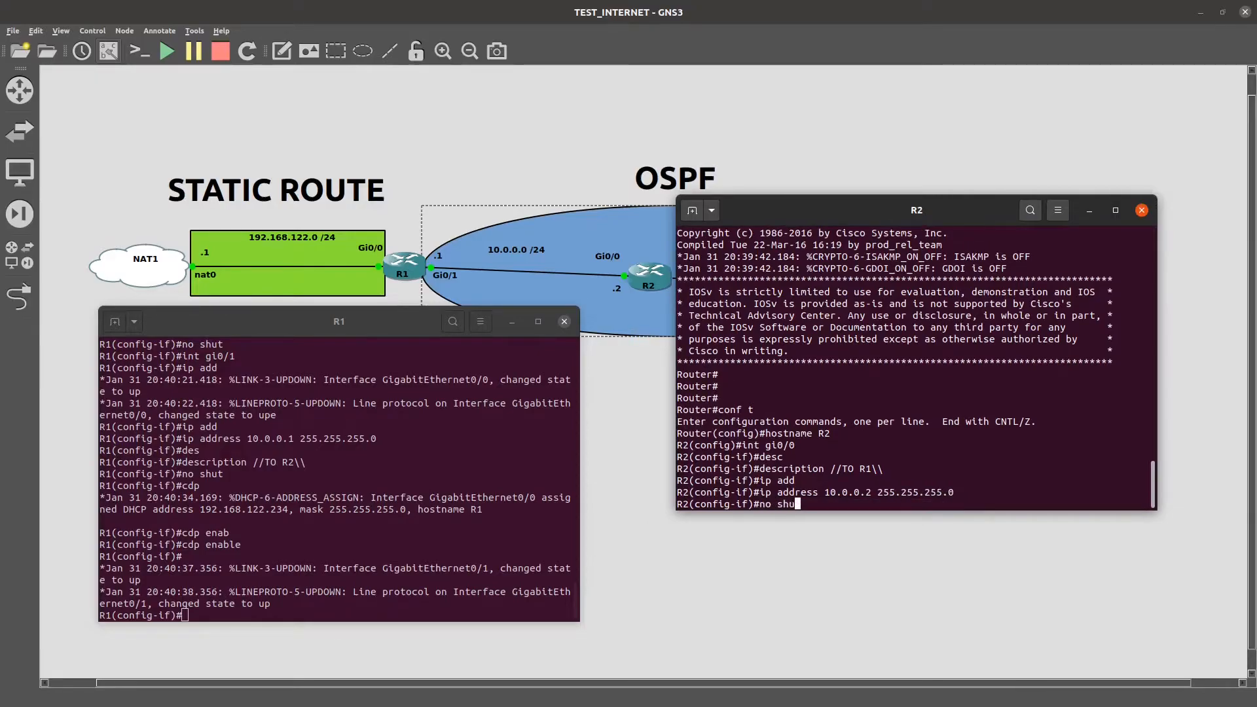
{"action": "key", "text": "Return"}
{"action": "type", "text": "exit"}
{"action": "key", "text": "Return"}
Step: Create interface loop 0 on R2 with the address 11.0.0.1 255.255.255.0 and return to global configuration mode
{"action": "type", "text": "int"}
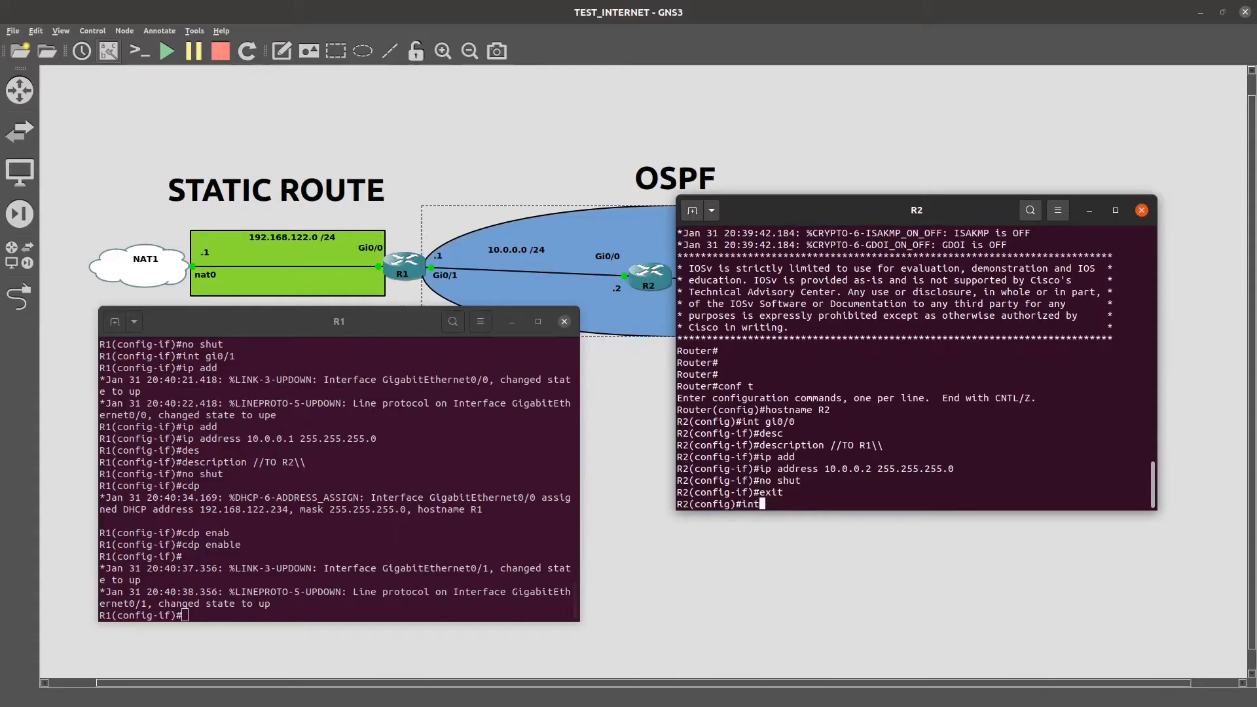
{"action": "type", "text": " loop 0"}
{"action": "key", "text": "Return"}
{"action": "type", "text": "ip add"}
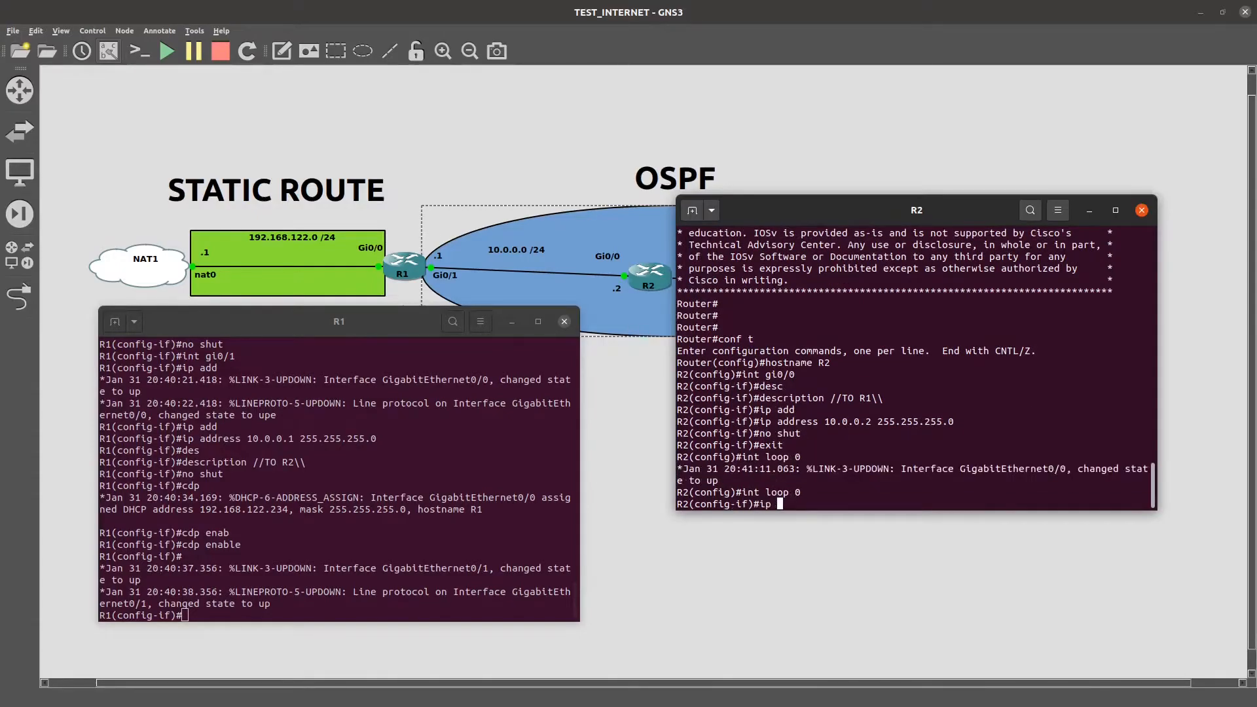
{"action": "key", "text": "Tab"}
{"action": "type", "text": "11.0.0"}
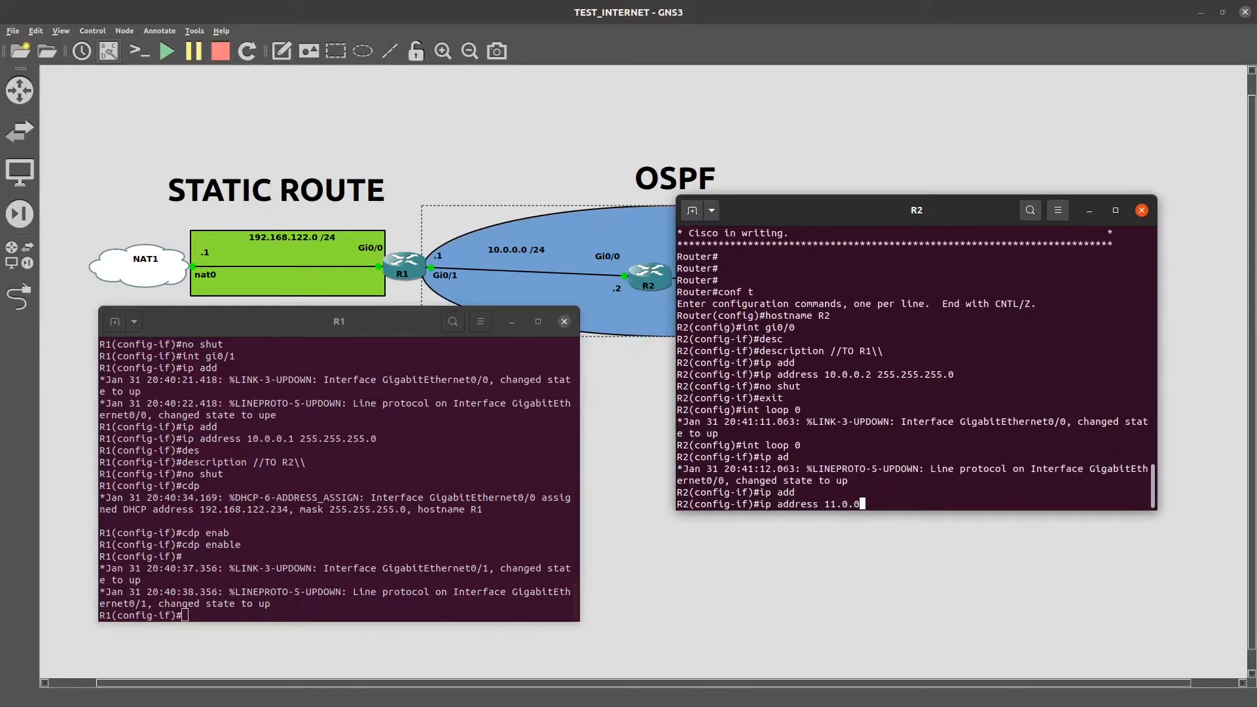
{"action": "type", "text": ".1 255.255.255.0"}
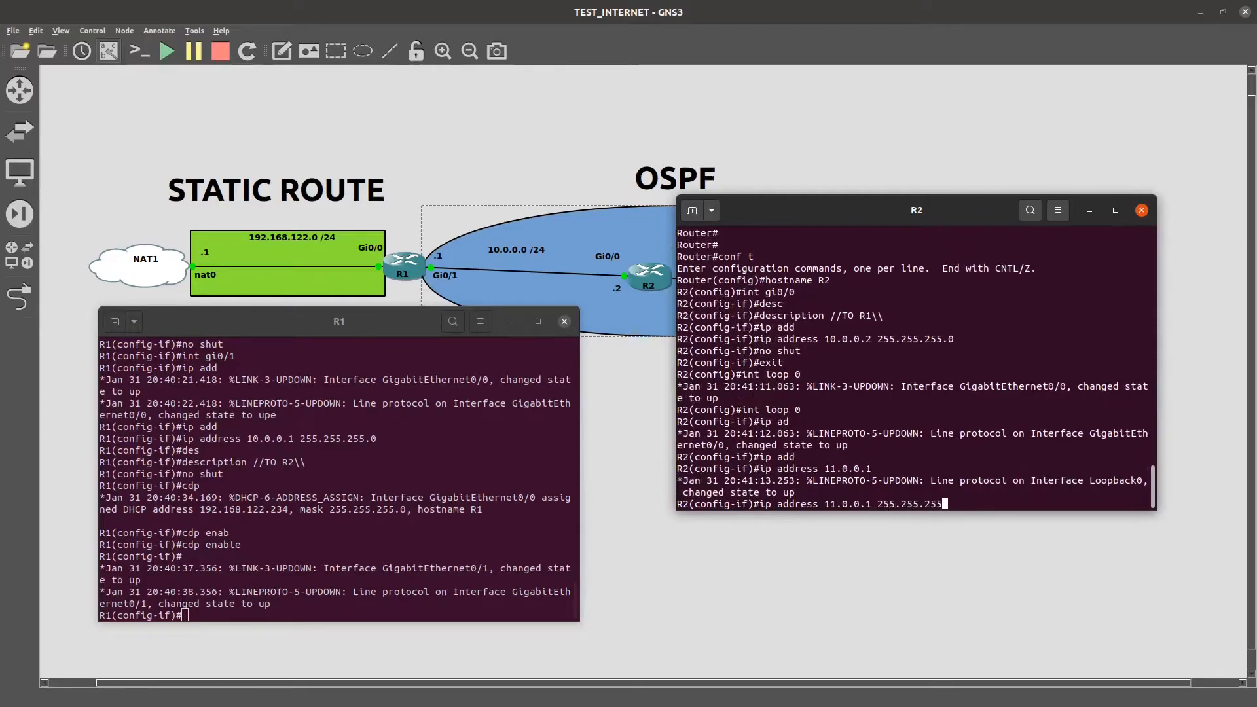
{"action": "key", "text": "Return"}
{"action": "type", "text": "exit"}
{"action": "key", "text": "Return"}
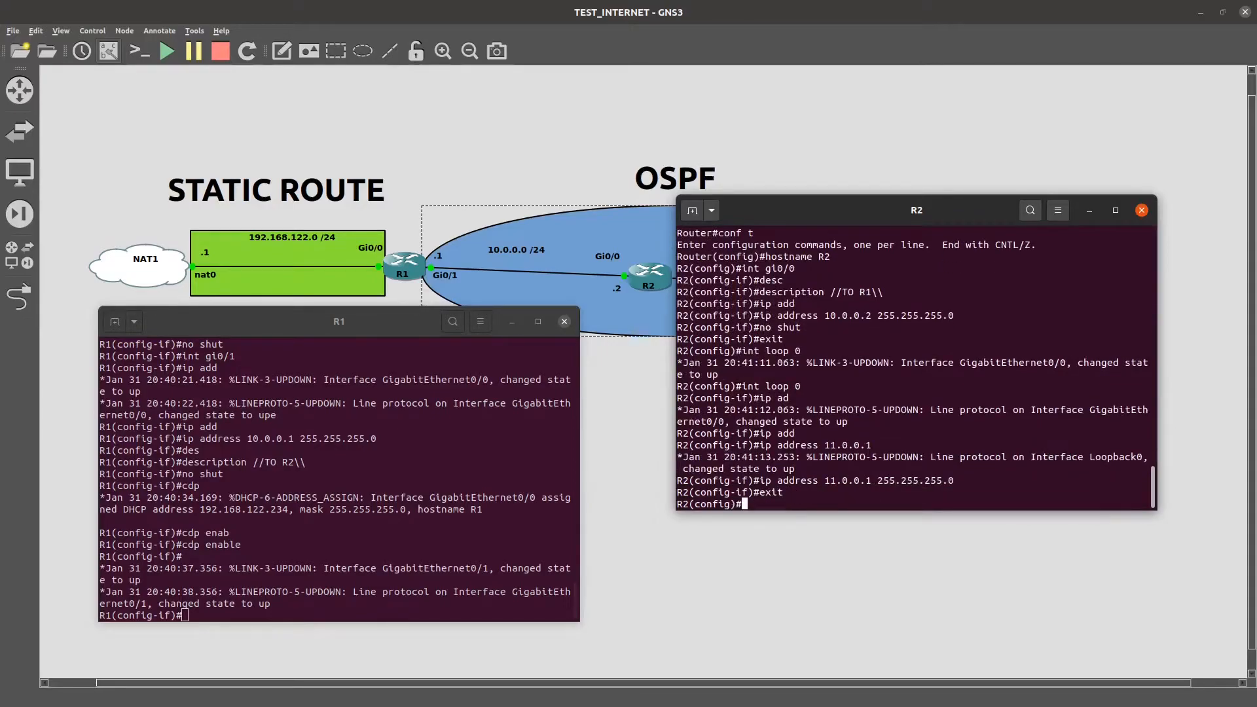
Step: Move the console windows, switch to the Confluence guide to review R1's static route and OSPF commands, and return to R1's console
{"action": "left_click_drag", "start_coordinate": [377, 288], "coordinate": [420, 303]}
{"action": "left_click_drag", "start_coordinate": [776, 210], "coordinate": [806, 245]}
{"action": "left_click_drag", "start_coordinate": [400, 308], "coordinate": [427, 275]}
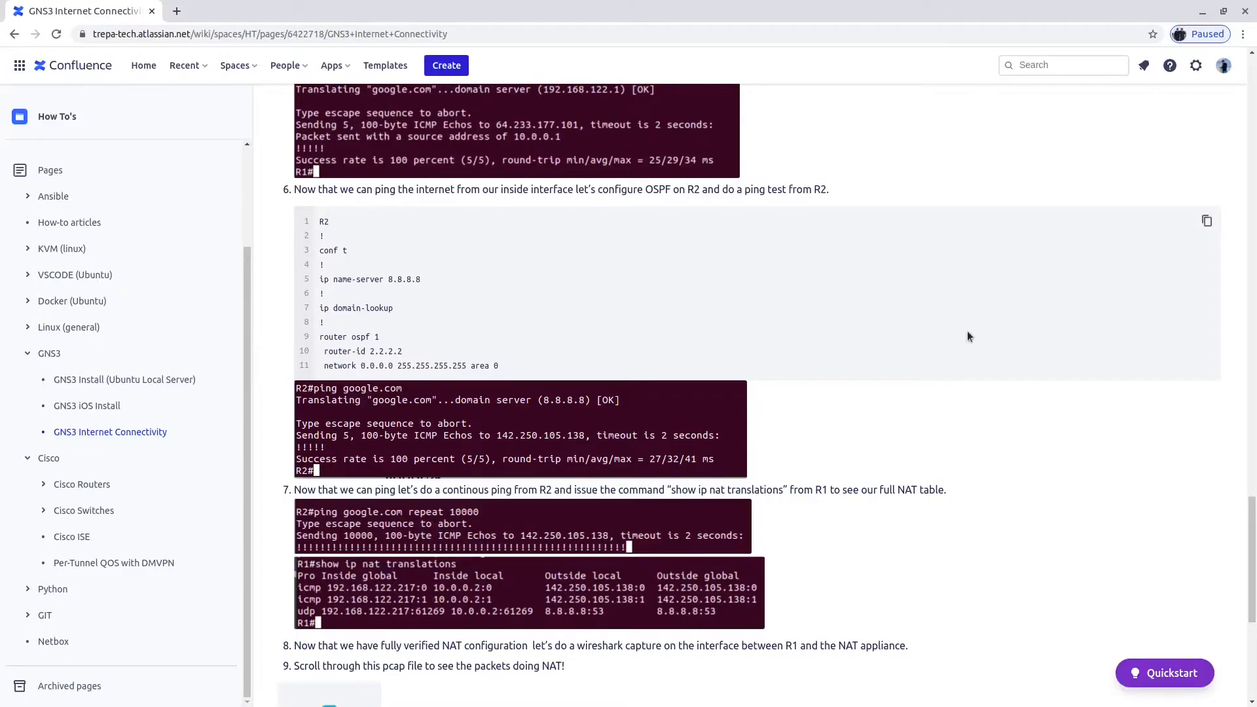
{"action": "scroll", "coordinate": [917, 354], "scroll_direction": "up", "scroll_amount": 12}
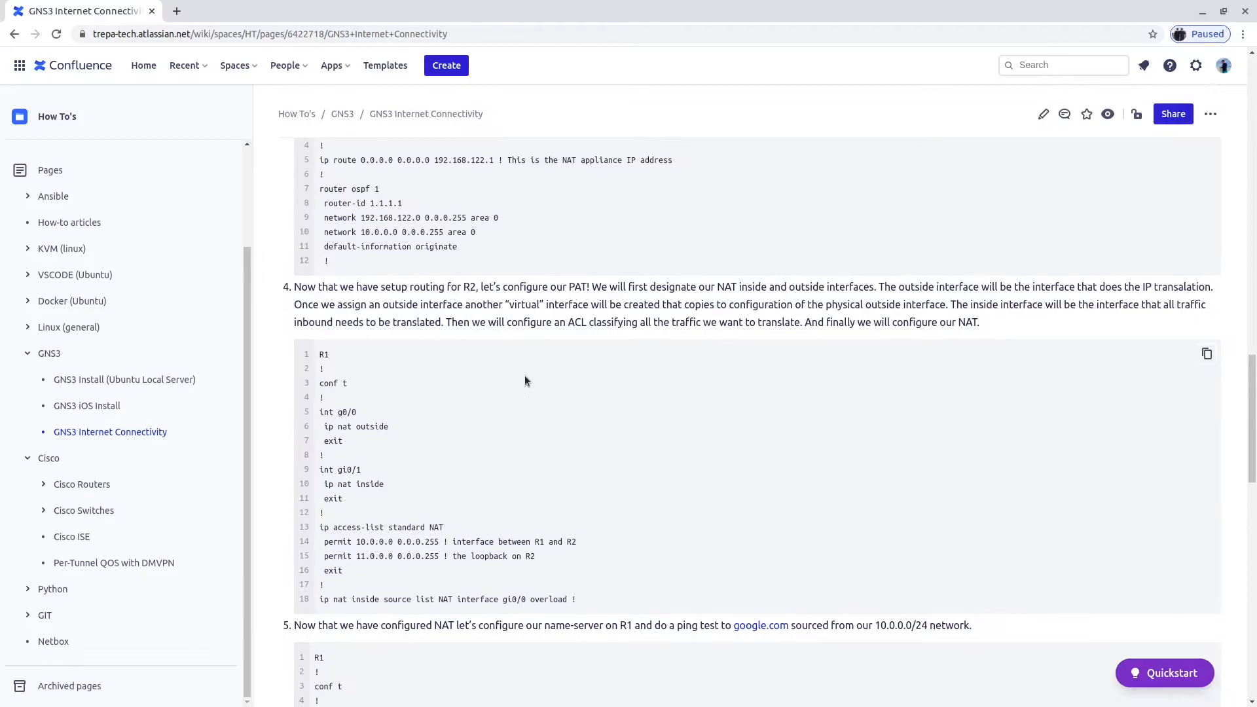
{"action": "scroll", "coordinate": [412, 222], "scroll_direction": "up", "scroll_amount": 3}
{"action": "scroll", "coordinate": [417, 316], "scroll_direction": "down", "scroll_amount": 2}
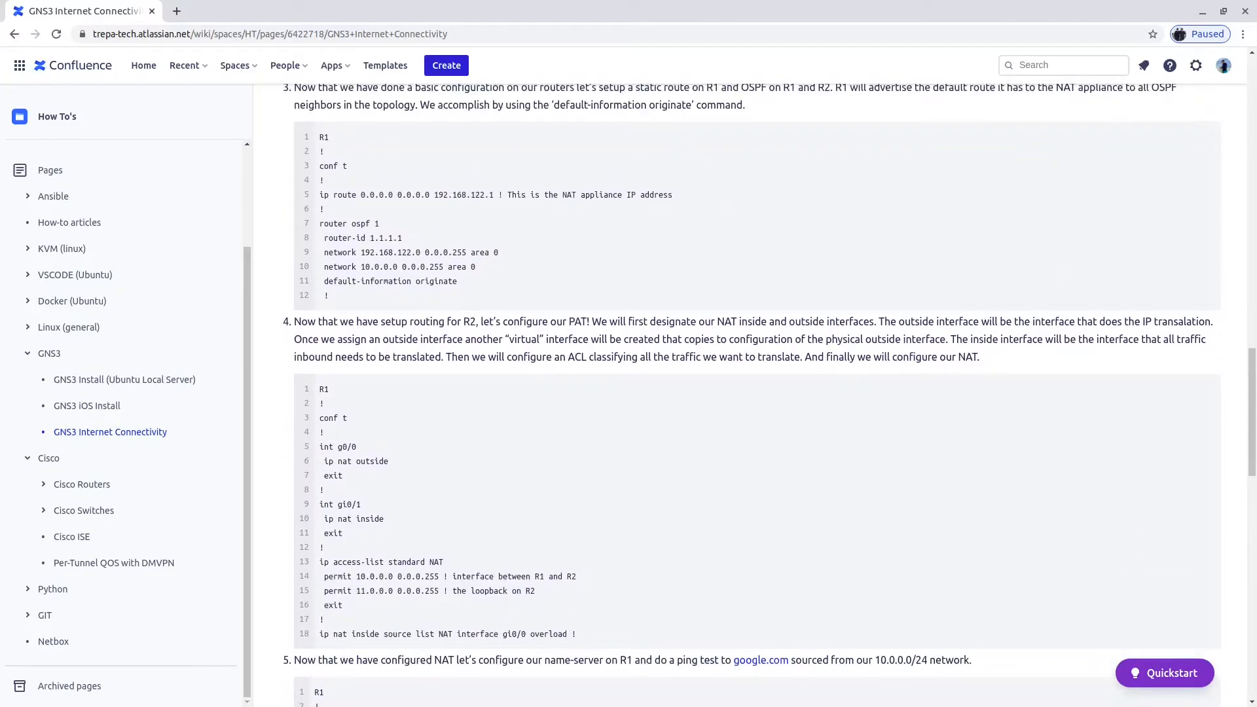
{"action": "key", "text": "alt+Tab"}
{"action": "key", "text": "alt+Tab"}
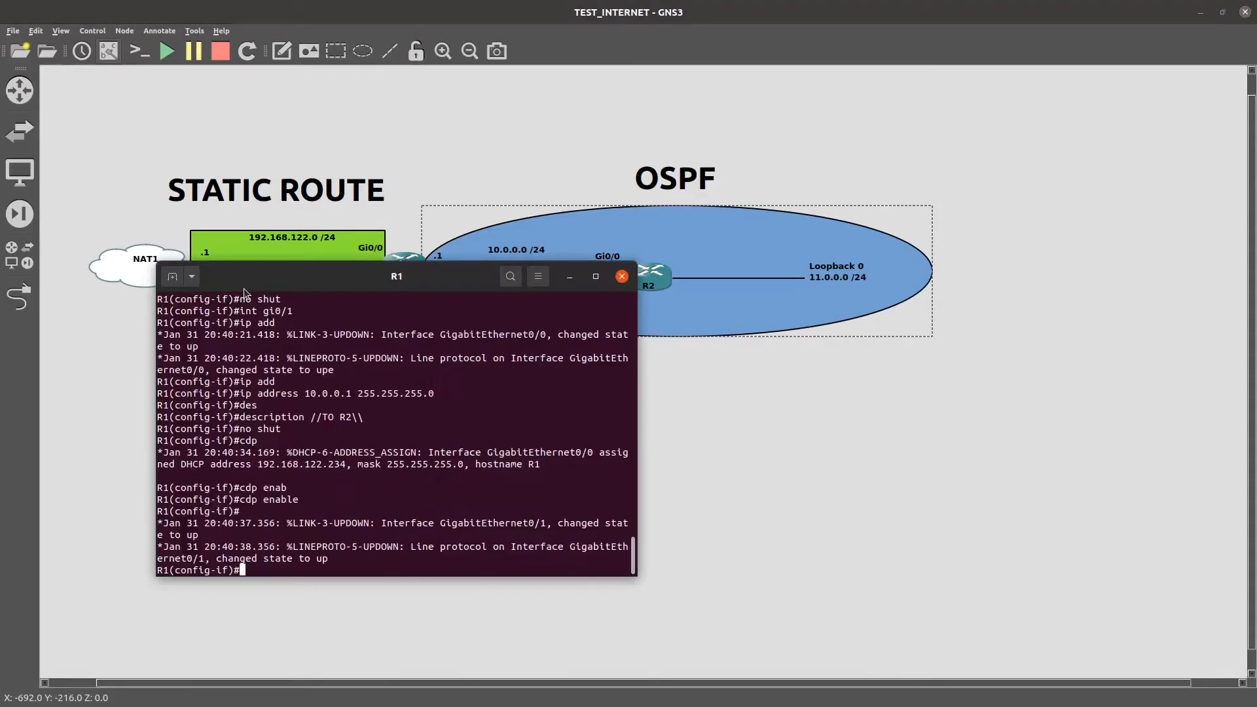
Step: Leave interface configuration on R1 and add a default static route 0.0.0.0 0.0.0.0 with next hop 192.168.122.1
{"action": "type", "text": "exit"}
{"action": "key", "text": "Return"}
{"action": "type", "text": "ip route"}
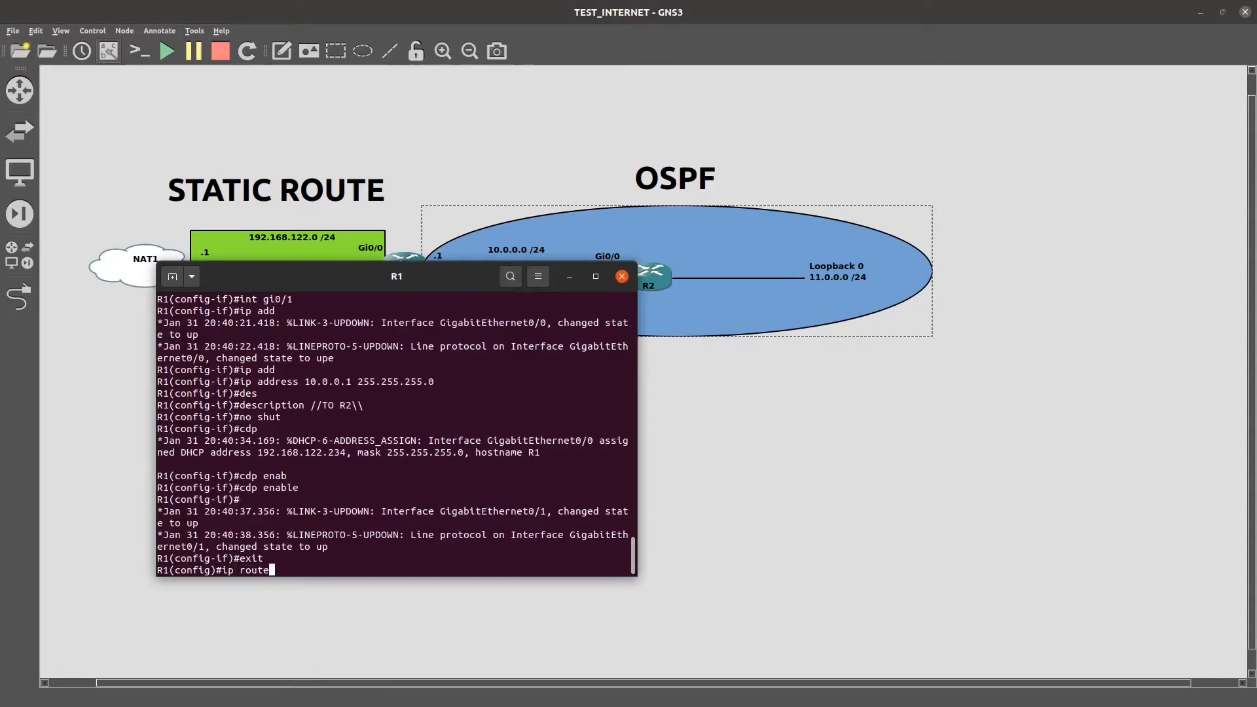
{"action": "type", "text": " 0.0.0.0 0.0.0.0 192.168."}
{"action": "key", "text": "BackSpace"}
{"action": "type", "text": "22.1"}
{"action": "key", "text": "Return"}
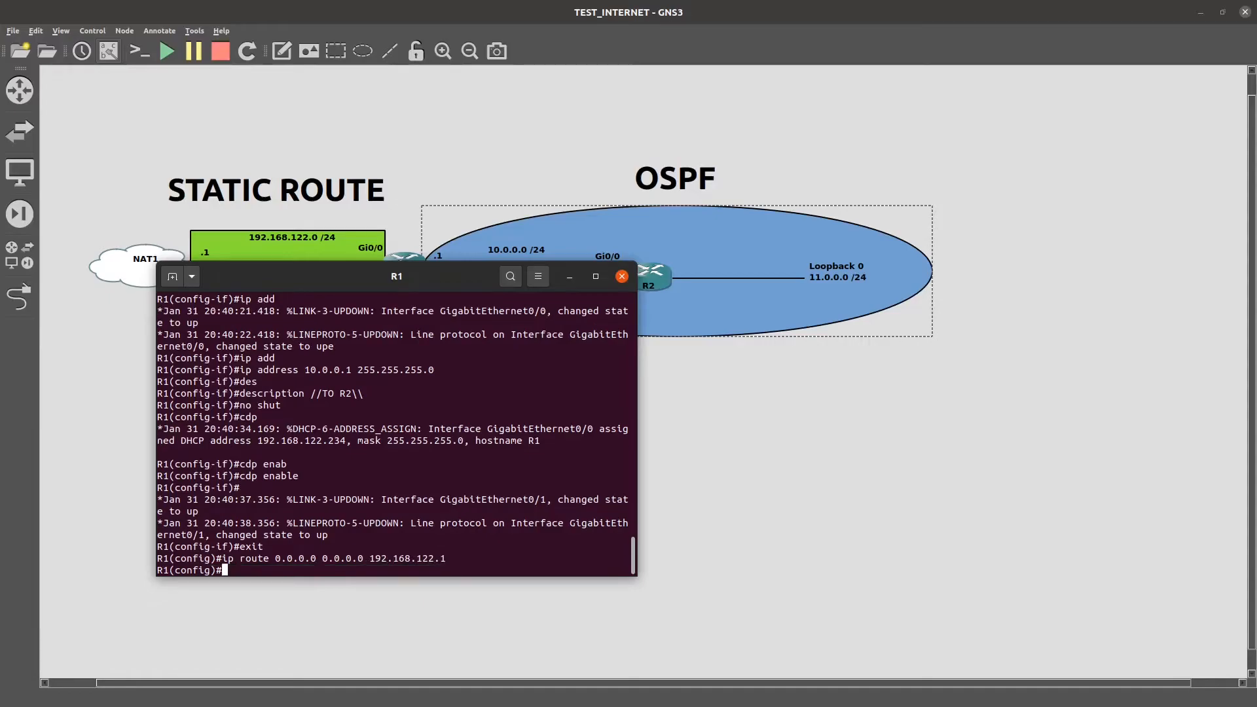
Step: Try to add R1's default route with both the next hop 192.168.122.1 and gi0/0 specified
{"action": "key", "text": "Up"}
{"action": "type", "text": "gi0/0"}
{"action": "key", "text": "Return"}
Step: Add a default route 0.0.0.0 0.0.0.0 on R1 that uses only the exit interface gi0/0
{"action": "key", "text": "Up"}
{"action": "key", "text": "BackSpace"}
{"action": "key", "text": "BackSpace"}
{"action": "key", "text": "BackSpace"}
{"action": "key", "text": "BackSpace"}
{"action": "key", "text": "BackSpace"}
{"action": "key", "text": "BackSpace"}
{"action": "key", "text": "BackSpace"}
{"action": "key", "text": "BackSpace"}
{"action": "key", "text": "BackSpace"}
{"action": "key", "text": "BackSpace"}
{"action": "key", "text": "BackSpace"}
{"action": "key", "text": "BackSpace"}
{"action": "key", "text": "BackSpace"}
{"action": "key", "text": "BackSpace"}
{"action": "key", "text": "BackSpace"}
{"action": "key", "text": "BackSpace"}
{"action": "key", "text": "BackSpace"}
{"action": "key", "text": "BackSpace"}
{"action": "key", "text": "BackSpace"}
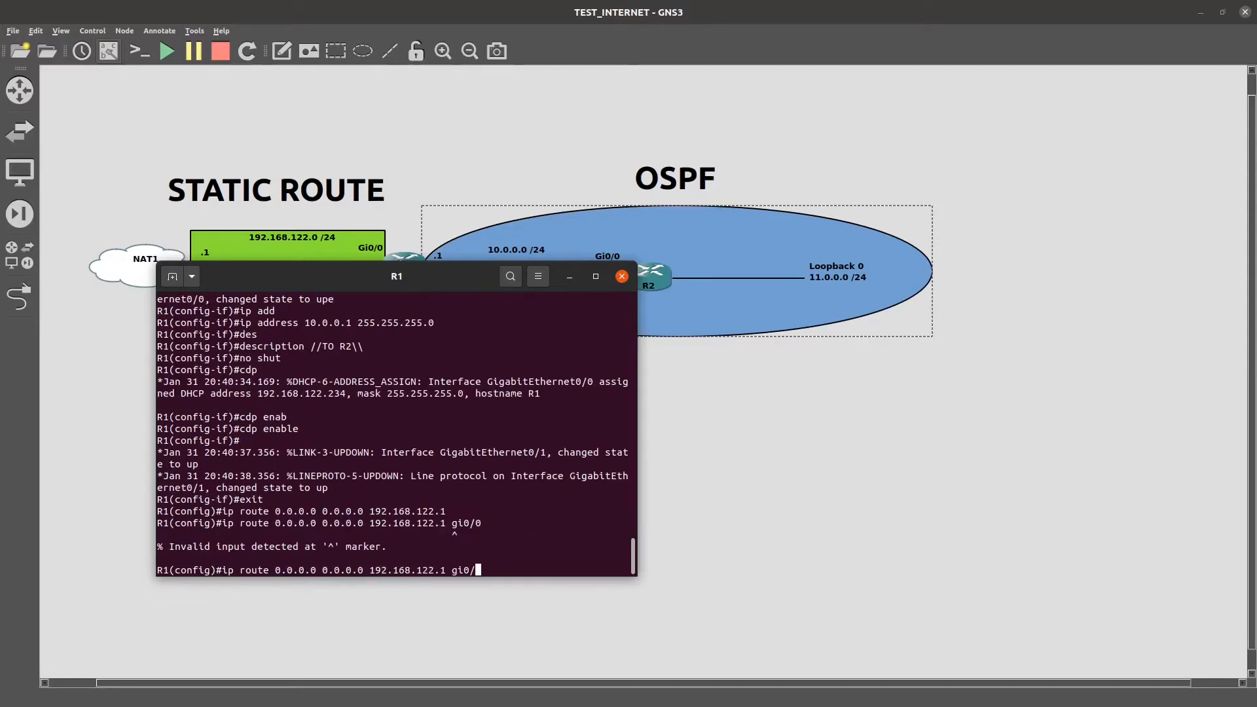
{"action": "type", "text": "gi0/0"}
{"action": "key", "text": "Return"}
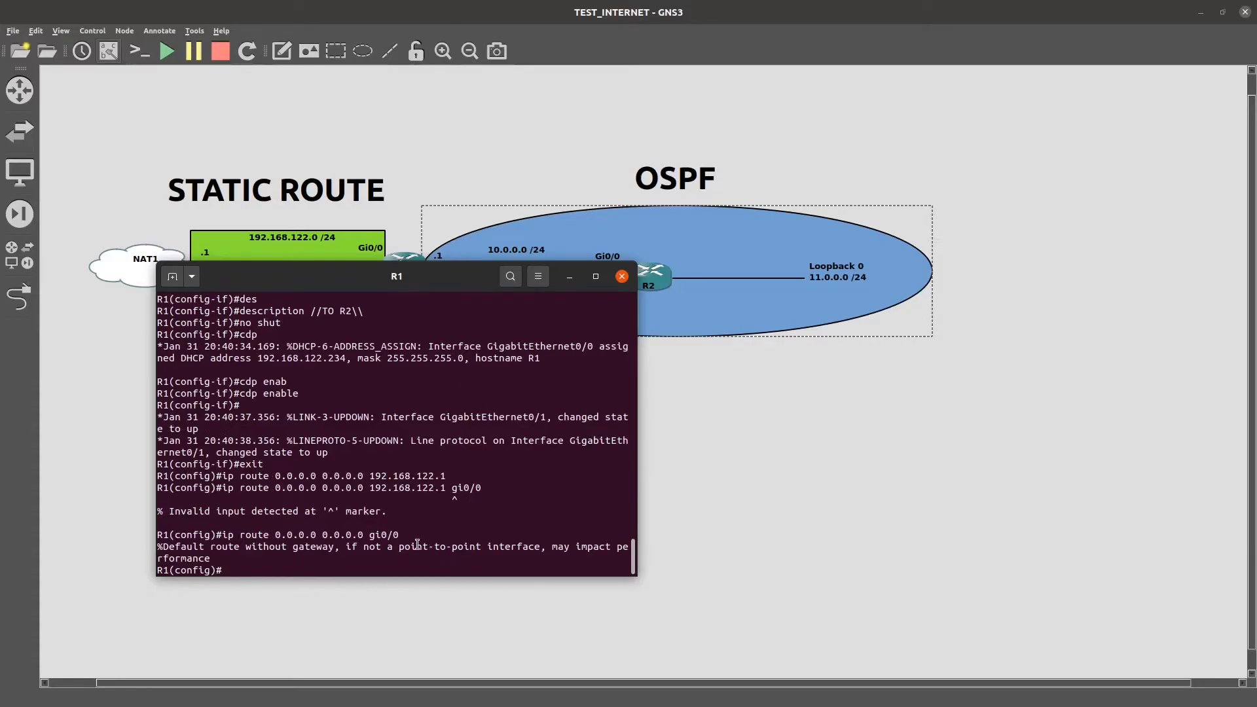
Step: Remove R1's default route through gi0/0 and re-enter the default route with next hop 192.168.122.1
{"action": "key", "text": "Up"}
{"action": "key", "text": "ctrl+a"}
{"action": "type", "text": "no"}
{"action": "key", "text": "Return"}
{"action": "key", "text": "Up"}
{"action": "key", "text": "Up"}
{"action": "key", "text": "Up"}
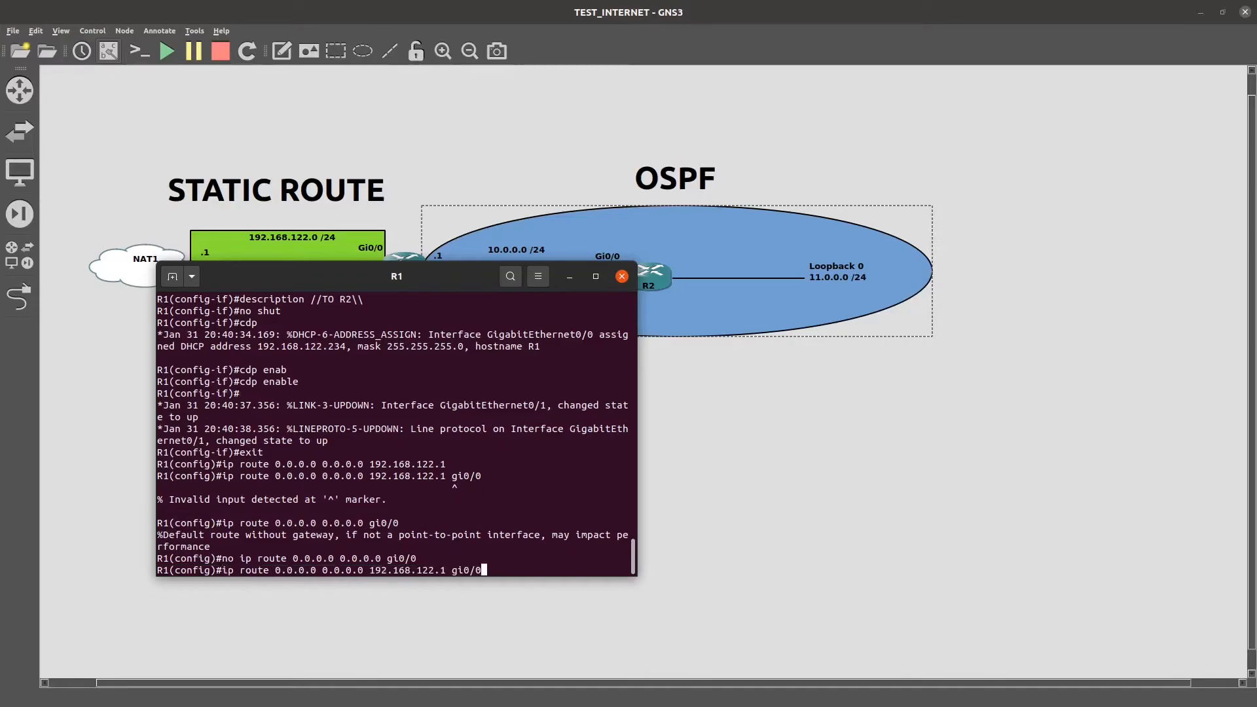
{"action": "key", "text": "BackSpace"}
{"action": "key", "text": "BackSpace"}
{"action": "key", "text": "BackSpace"}
{"action": "key", "text": "BackSpace"}
{"action": "key", "text": "BackSpace"}
{"action": "key", "text": "BackSpace"}
{"action": "key", "text": "Return"}
Step: Start OSPF process 1 on R1 and set its router-id to 1.1.1.1
{"action": "type", "text": "router ospf 1"}
{"action": "key", "text": "Return"}
{"action": "type", "text": "router"}
{"action": "key", "text": "Tab"}
{"action": "type", "text": "1.1.1.1"}
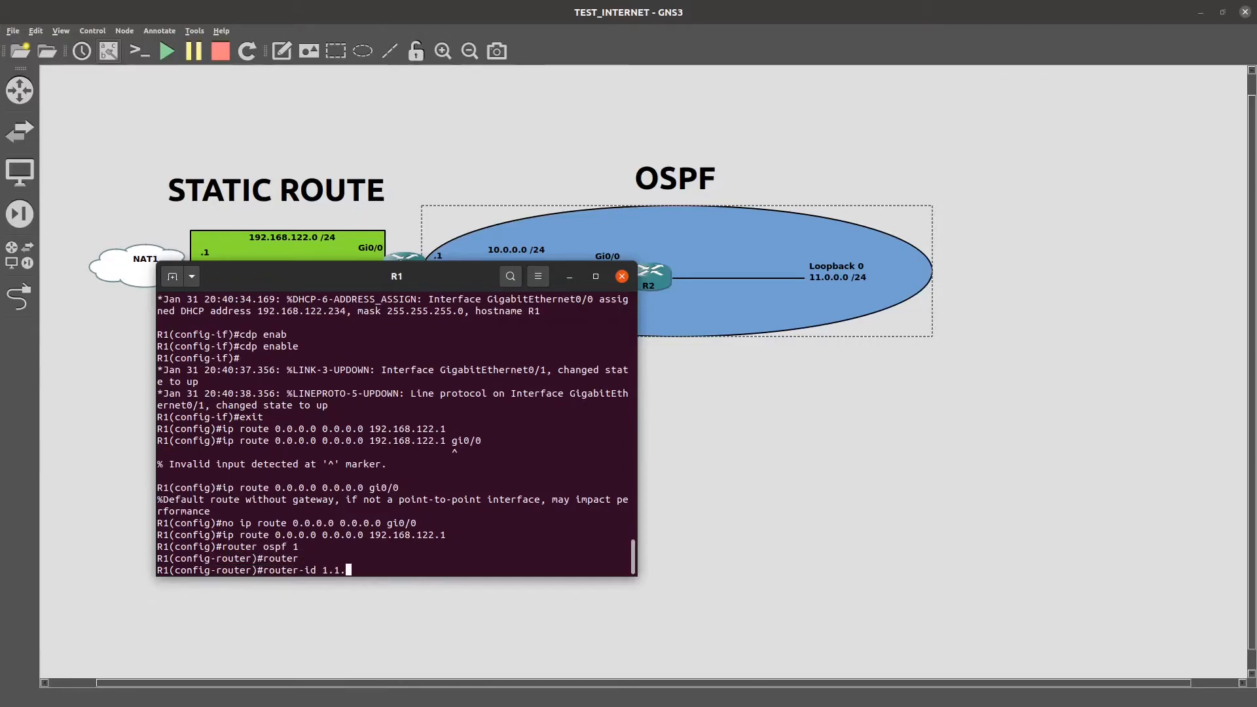
{"action": "key", "text": "Return"}
Step: Advertise networks 192.168.122.0 0.0.0.255 and 10.0.0.0 0.0.0.255 in area 0 of R1's OSPF process
{"action": "type", "text": "network "}
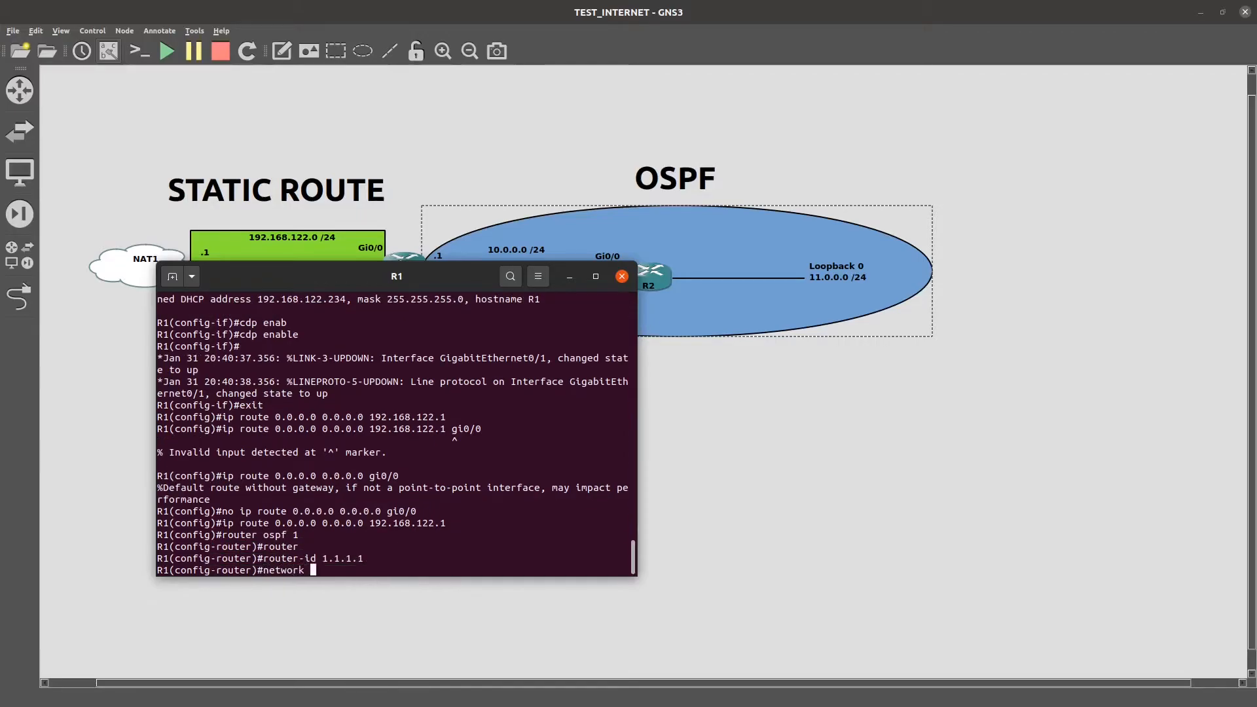
{"action": "type", "text": "192.168.122.0 0.0.0.255 area 0"}
{"action": "key", "text": "Return"}
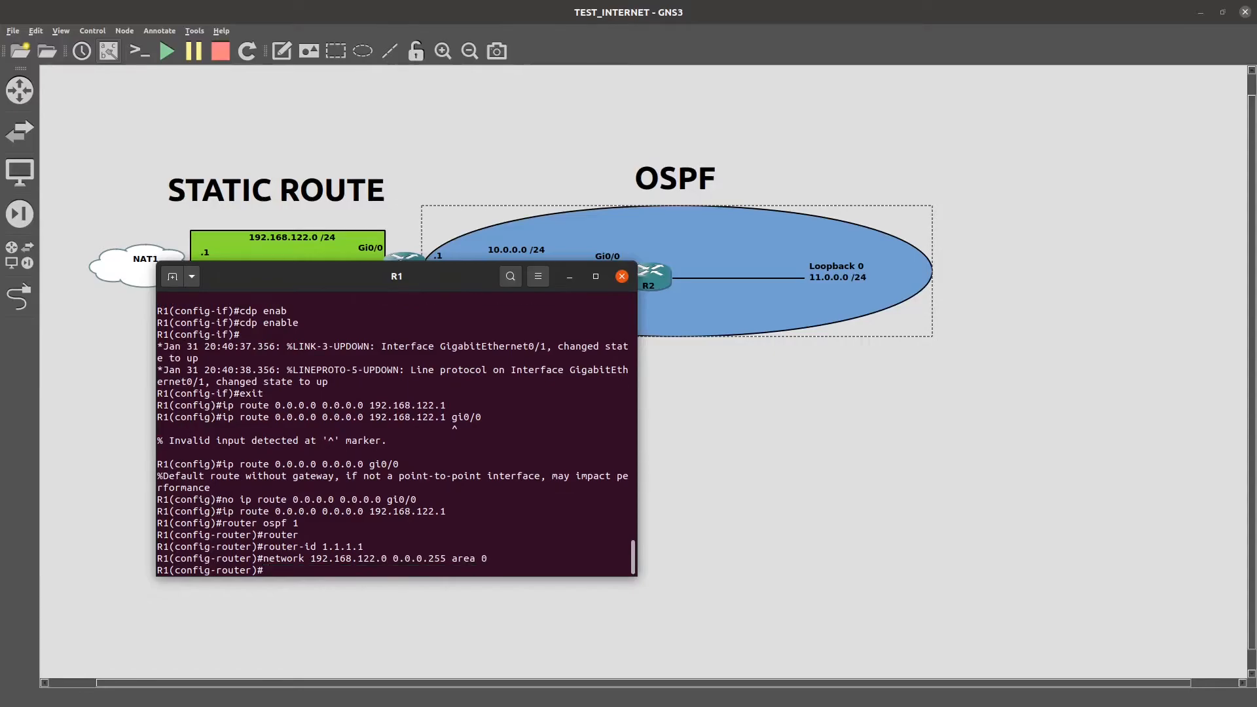
{"action": "type", "text": "netw"}
{"action": "key", "text": "Tab"}
{"action": "type", "text": "10"}
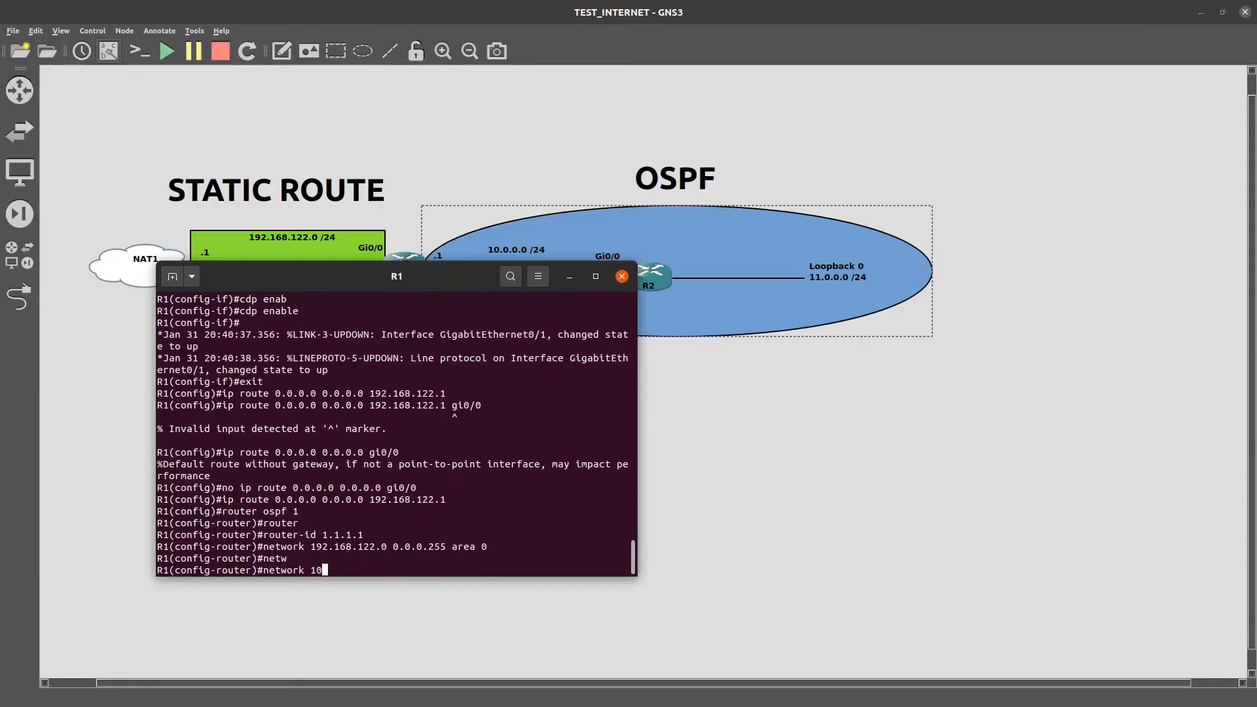
{"action": "type", "text": ".0.0.0 0.0.0.255 area 0"}
{"action": "key", "text": "Return"}
Step: Enable default-information originate in R1's OSPF process and return to global configuration mode
{"action": "type", "text": "def"}
{"action": "key", "text": "Tab"}
{"action": "type", "text": "-in"}
{"action": "key", "text": "Tab"}
{"action": "type", "text": "or"}
{"action": "key", "text": "Tab"}
{"action": "key", "text": "Return"}
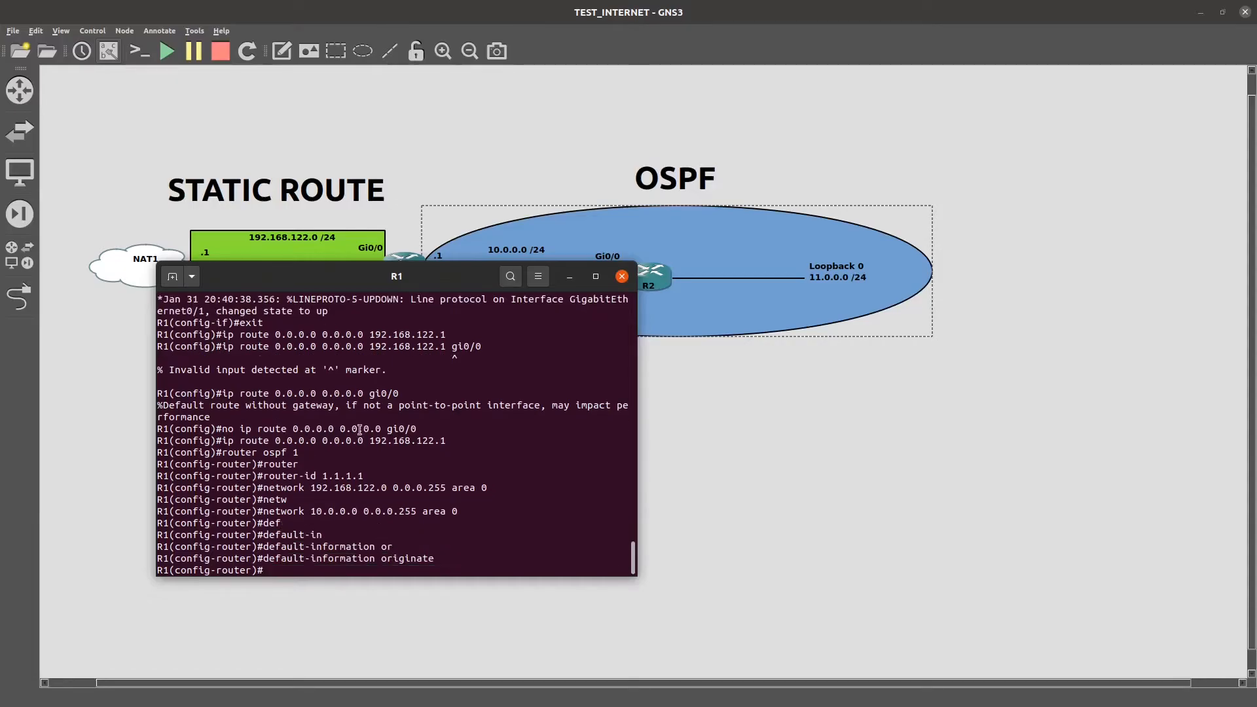
{"action": "left_click_drag", "start_coordinate": [393, 275], "coordinate": [347, 310]}
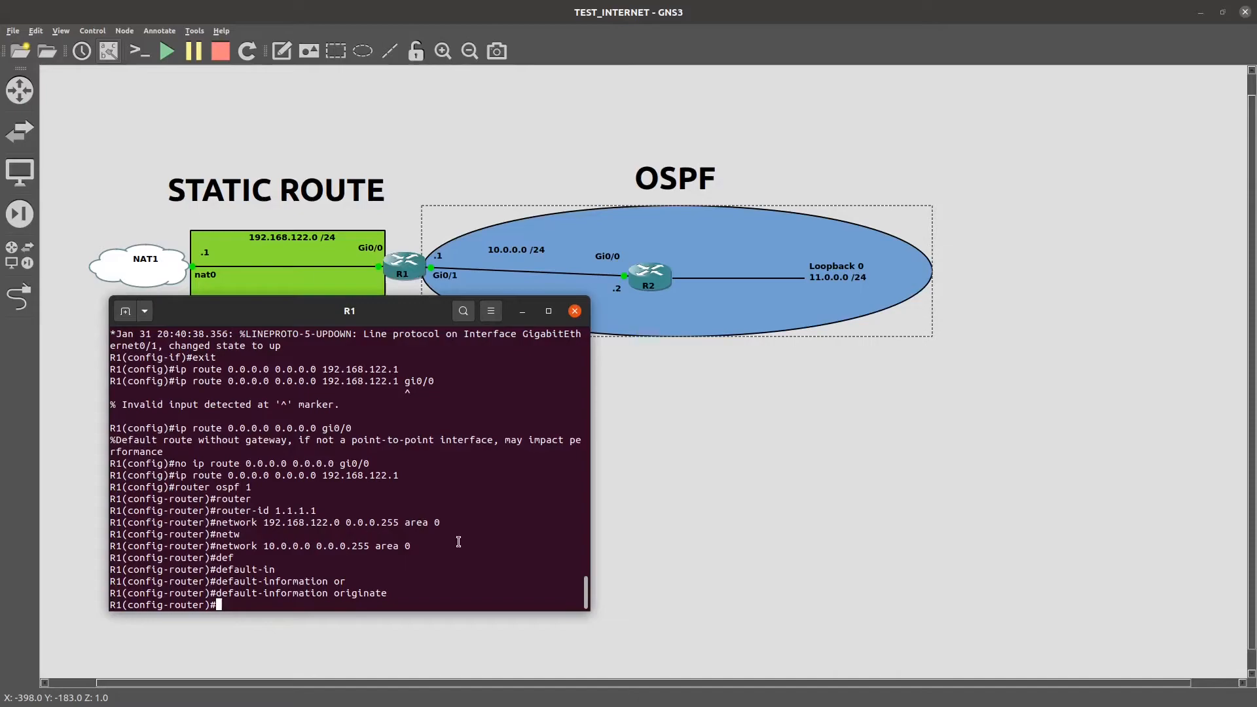
{"action": "left_click_drag", "start_coordinate": [365, 311], "coordinate": [358, 252]}
{"action": "type", "text": "exit"}
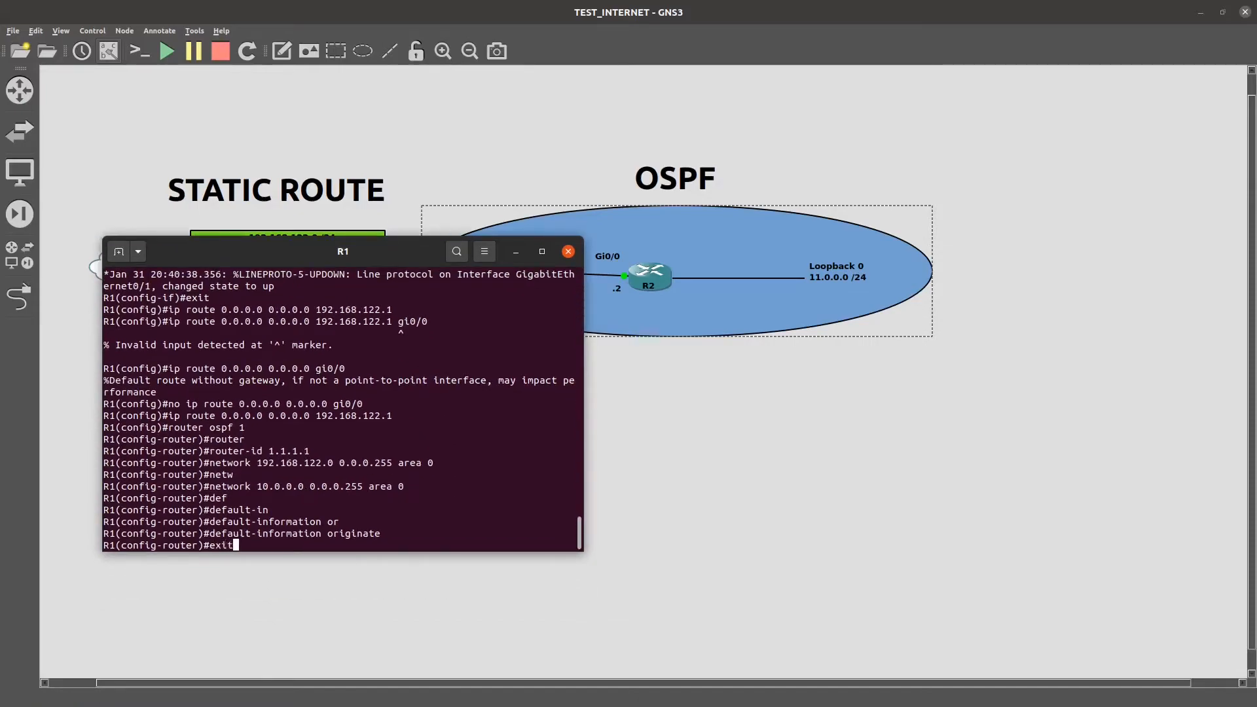
{"action": "key", "text": "Return"}
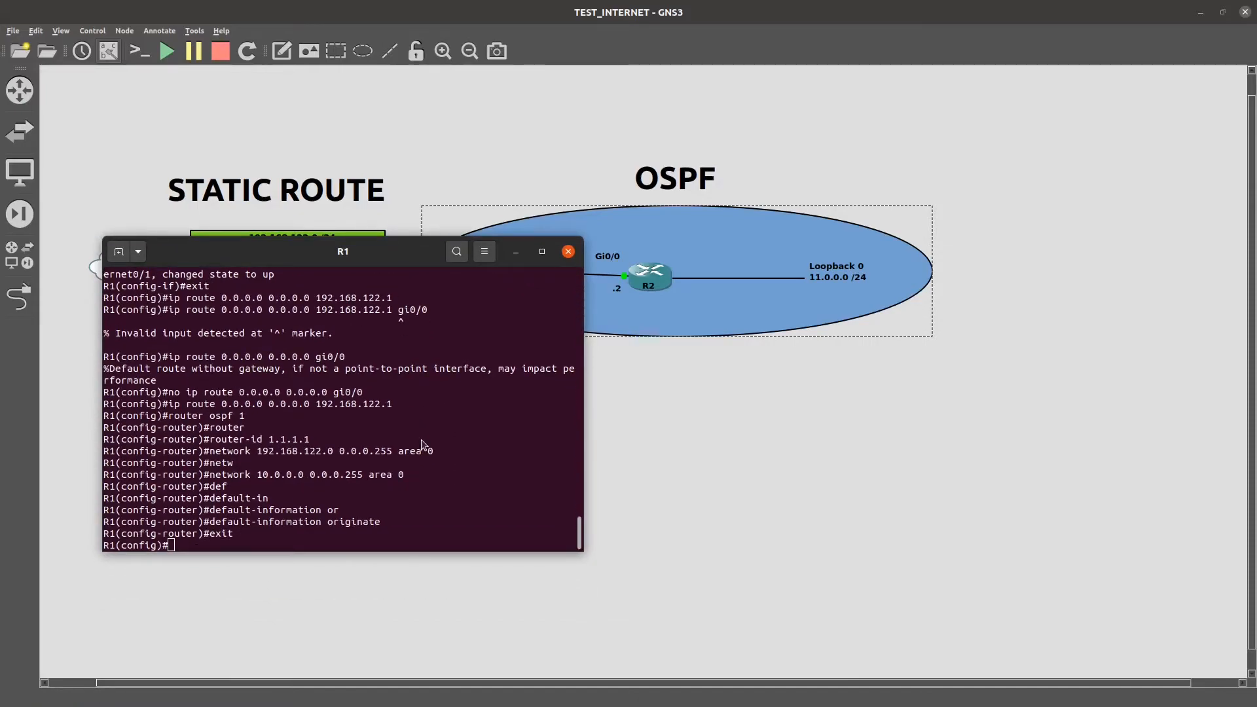
Step: Check the NAT commands in the Confluence guide and set R1's gi0/0 as the NAT outside interface
{"action": "key", "text": "alt+Tab"}
{"action": "scroll", "coordinate": [461, 454], "scroll_direction": "down", "scroll_amount": 3}
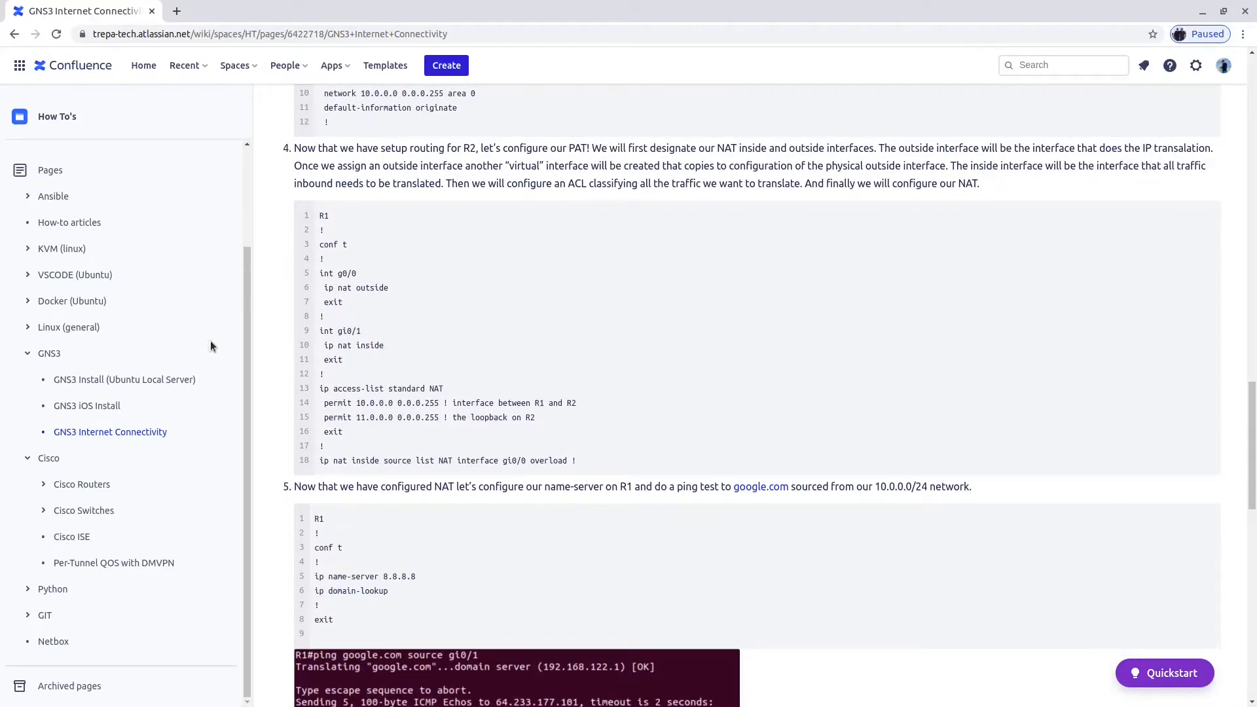
{"action": "key", "text": "alt+Tab"}
{"action": "key", "text": "alt+Tab"}
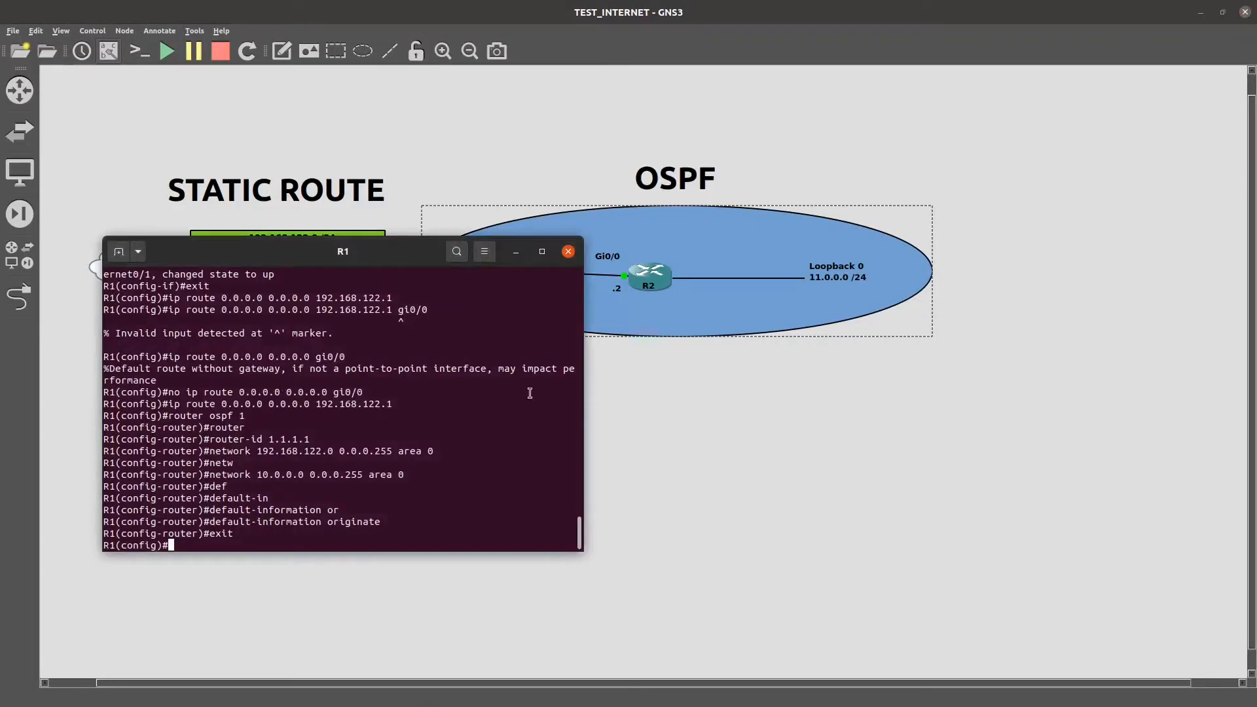
{"action": "type", "text": "int gi0/0"}
{"action": "key", "text": "Return"}
{"action": "type", "text": "ip"}
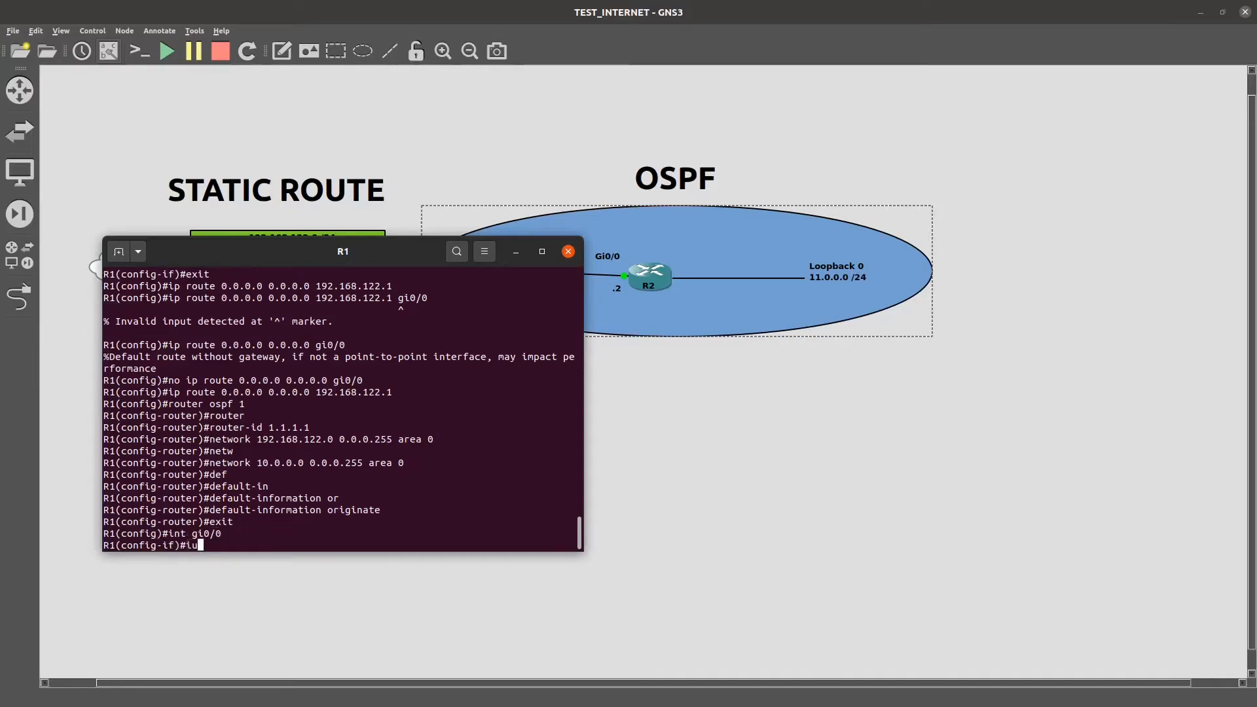
{"action": "type", "text": " nat ou"}
{"action": "key", "text": "Tab"}
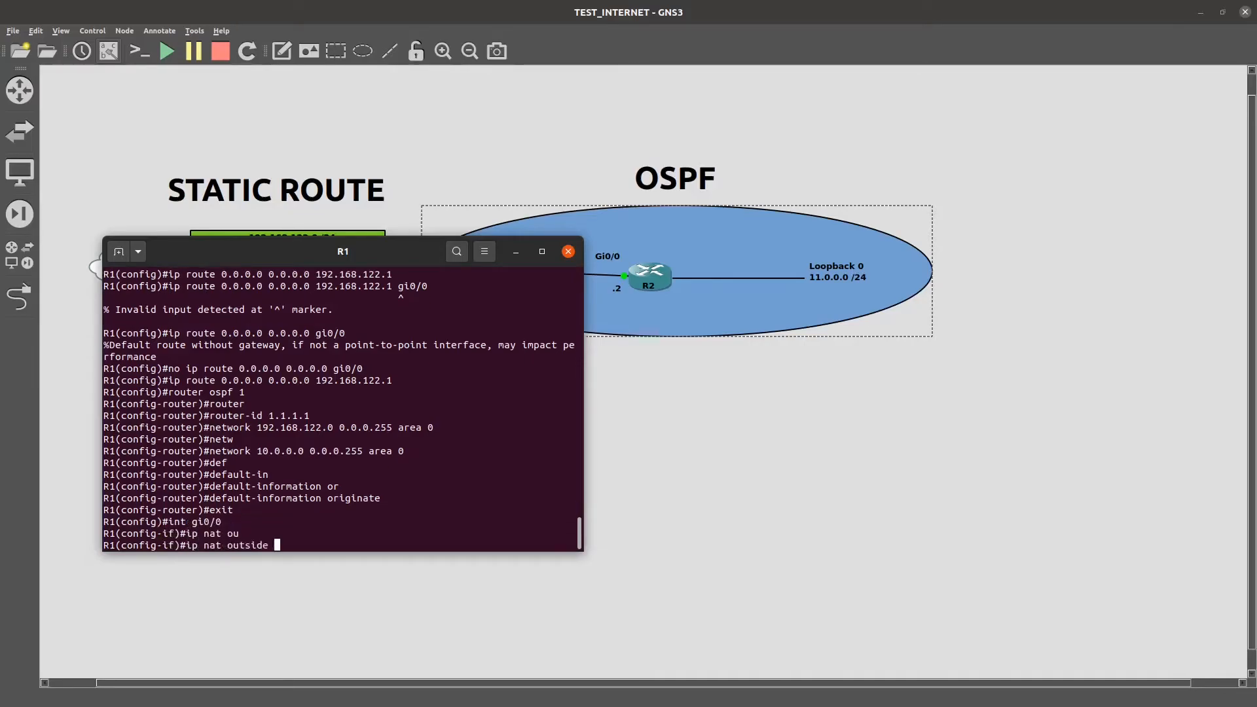
{"action": "key", "text": "Return"}
Step: Set R1's gi0/1 as the NAT inside interface and return to global configuration mode
{"action": "type", "text": "int gi0/1"}
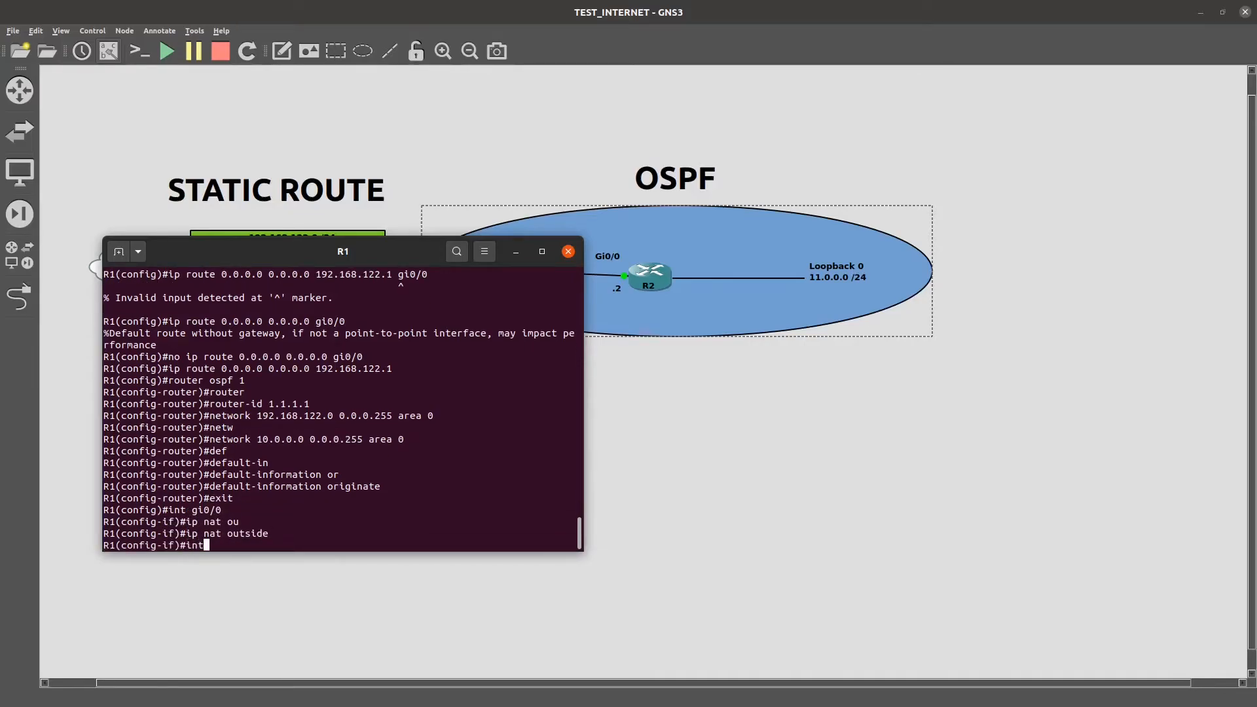
{"action": "key", "text": "Return"}
{"action": "type", "text": "ip nat ins"}
{"action": "key", "text": "Tab"}
{"action": "key", "text": "Return"}
{"action": "type", "text": "exit"}
{"action": "key", "text": "Return"}
Step: Create a standard IP access list named NAT on R1
{"action": "type", "text": "ip acces"}
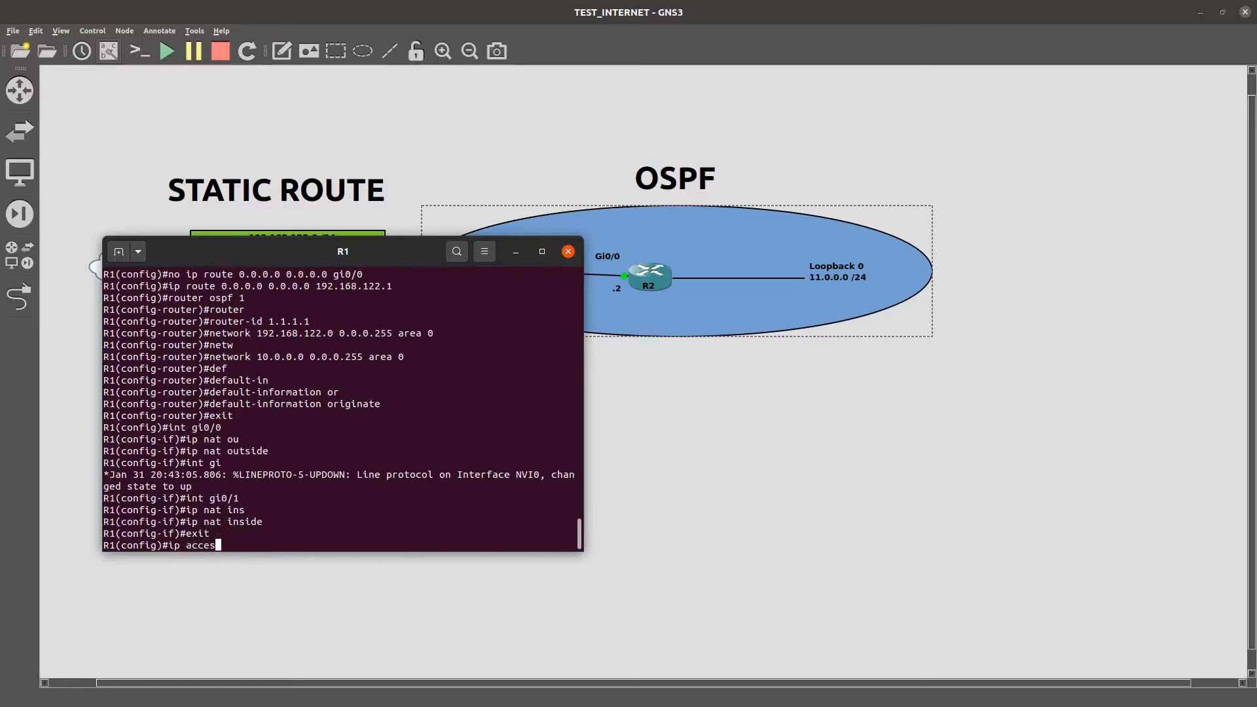
{"action": "key", "text": "Tab"}
{"action": "type", "text": "stan"}
{"action": "key", "text": "Tab"}
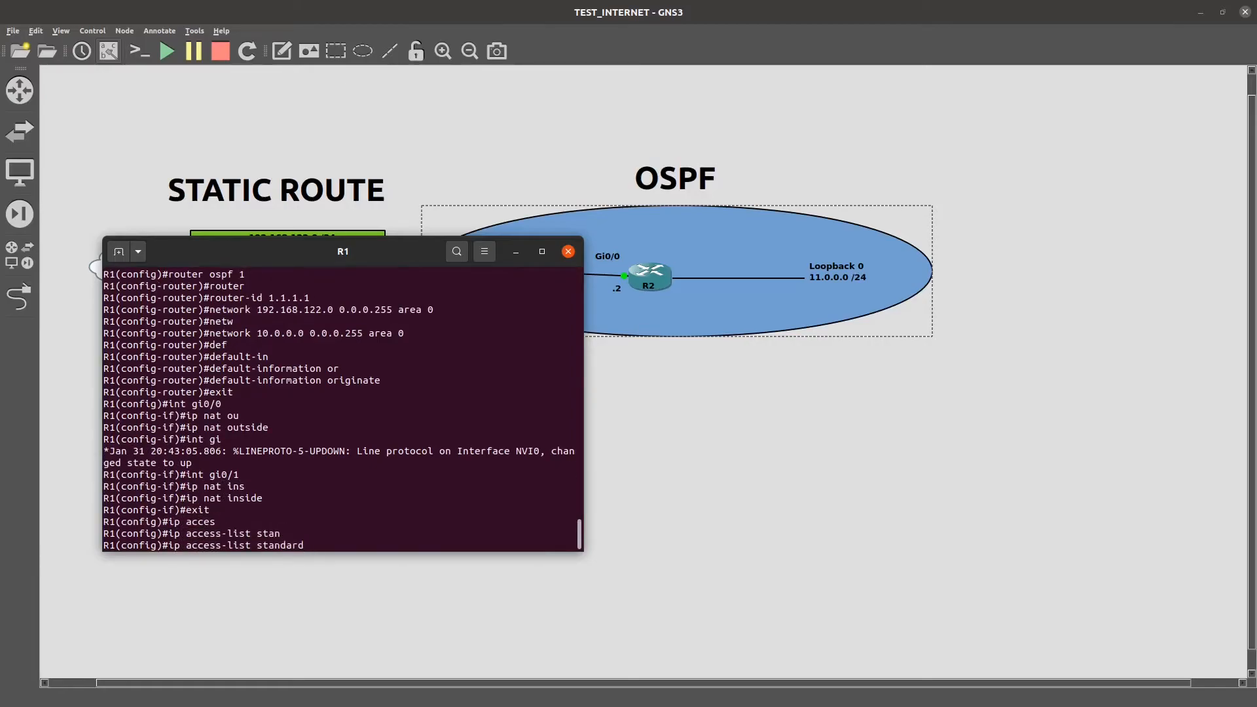
{"action": "type", "text": "NAT"}
{"action": "key", "text": "Return"}
Step: Permit 10.0.0.0 0.0.0.255 and 11.0.0.0 0.0.0.255 in access list NAT and exit its configuration
{"action": "type", "text": "permit 10.0.0.0 0.0.0.255"}
{"action": "key", "text": "Return"}
{"action": "type", "text": "permit"}
{"action": "key", "text": "Tab"}
{"action": "type", "text": "11.0.0.0 0.0.0.255"}
{"action": "key", "text": "Return"}
{"action": "type", "text": "exit"}
{"action": "key", "text": "Return"}
Step: Configure NAT overload on R1 for inside sources in access list NAT using interface gi0/0, and leave configuration mode
{"action": "type", "text": "ip nat in"}
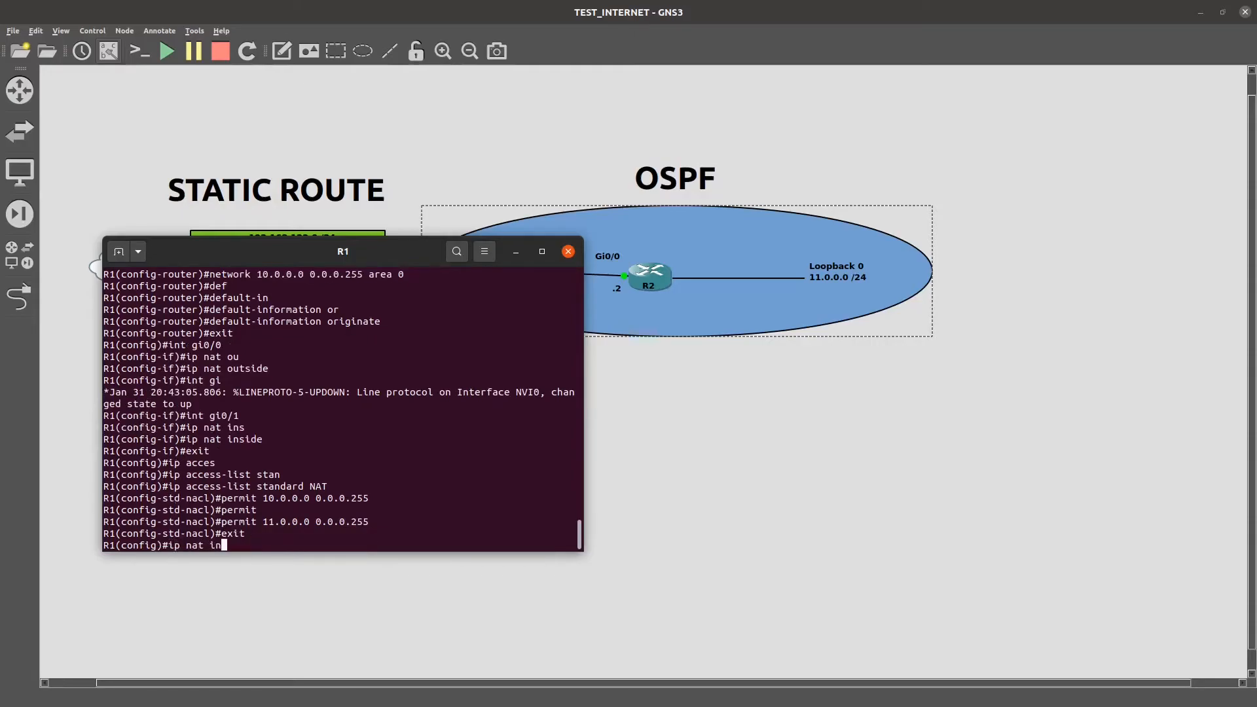
{"action": "key", "text": "Tab"}
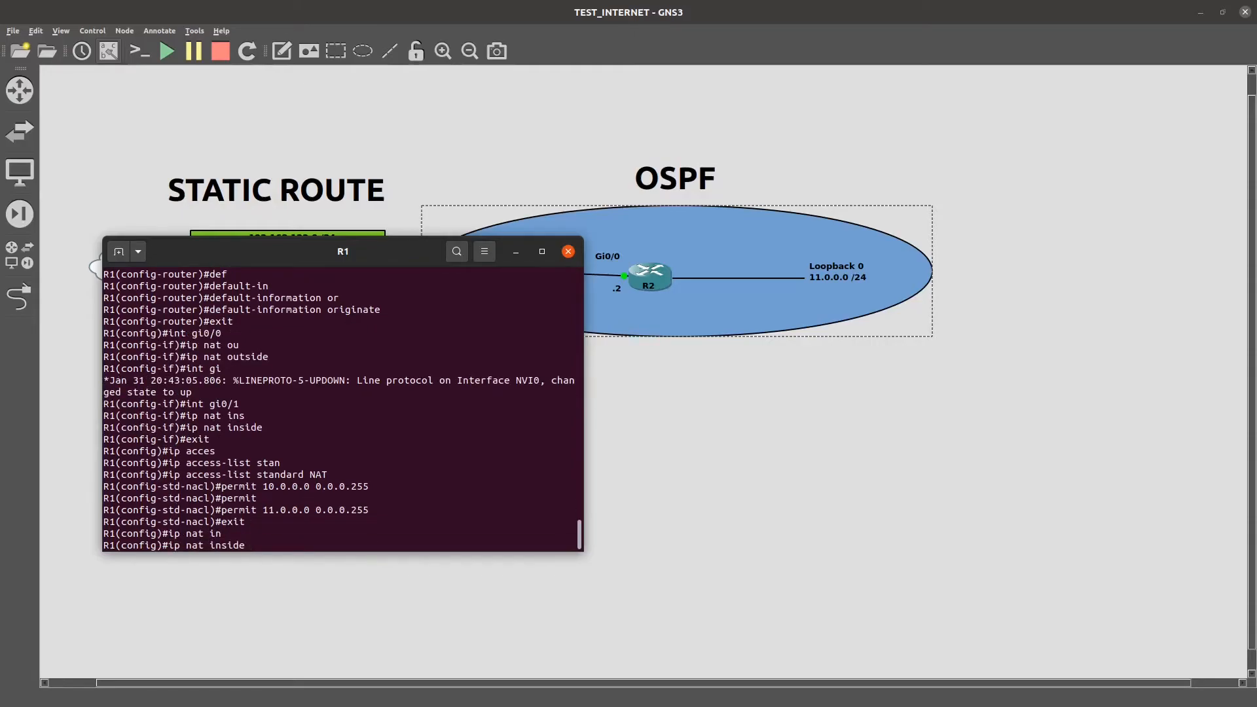
{"action": "type", "text": "s"}
{"action": "key", "text": "Tab"}
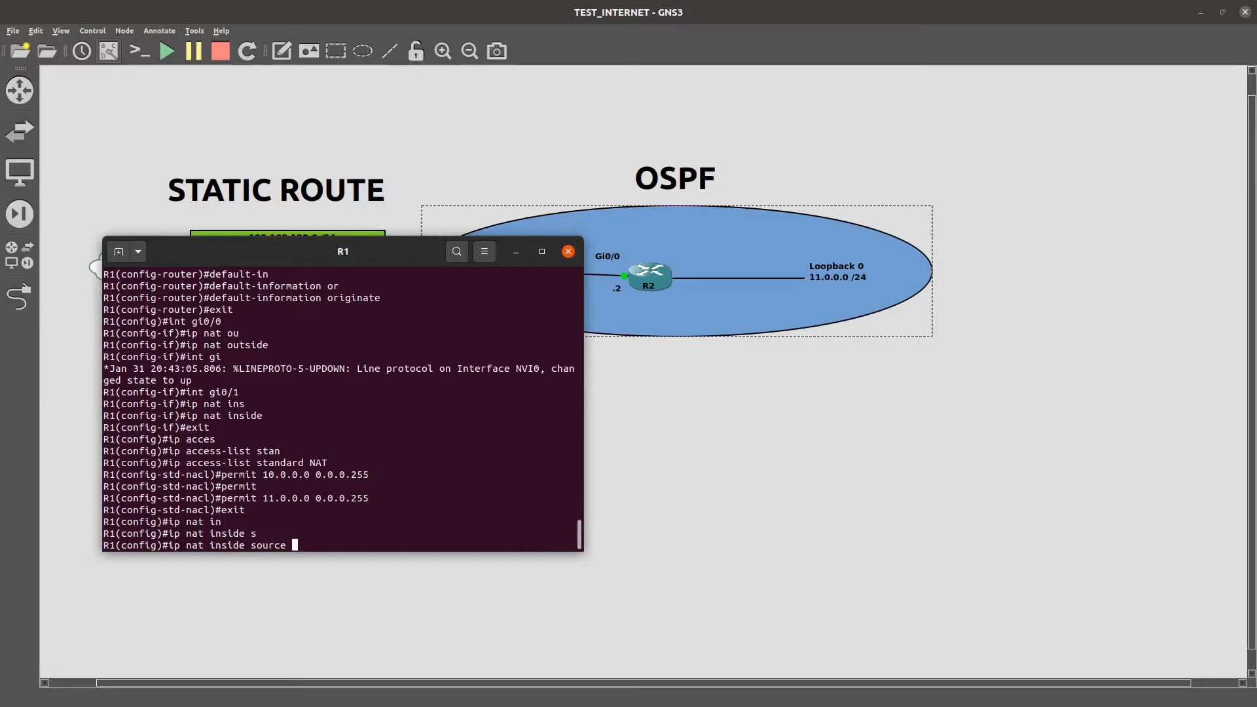
{"action": "type", "text": "?li"}
{"action": "key", "text": "Tab"}
{"action": "type", "text": "NAT"}
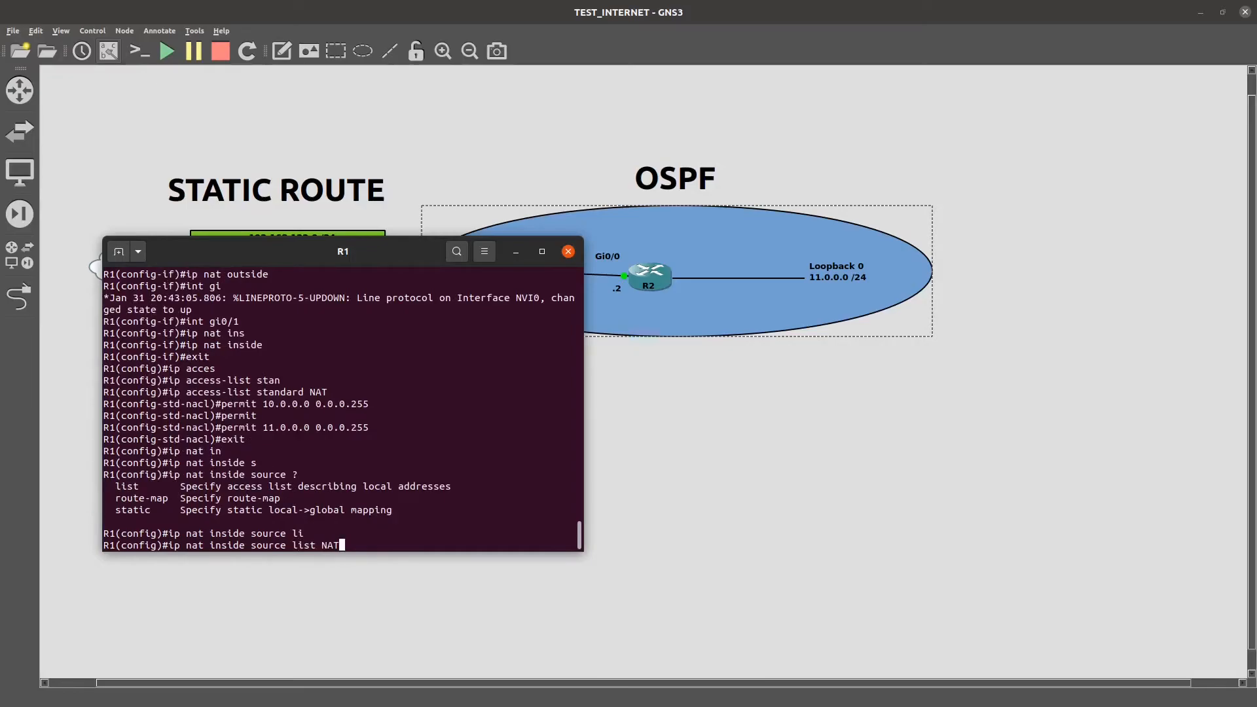
{"action": "left_click_drag", "start_coordinate": [175, 498], "coordinate": [113, 492]}
{"action": "left_click", "coordinate": [497, 509]}
{"action": "type", "text": "?int"}
{"action": "key", "text": "Tab"}
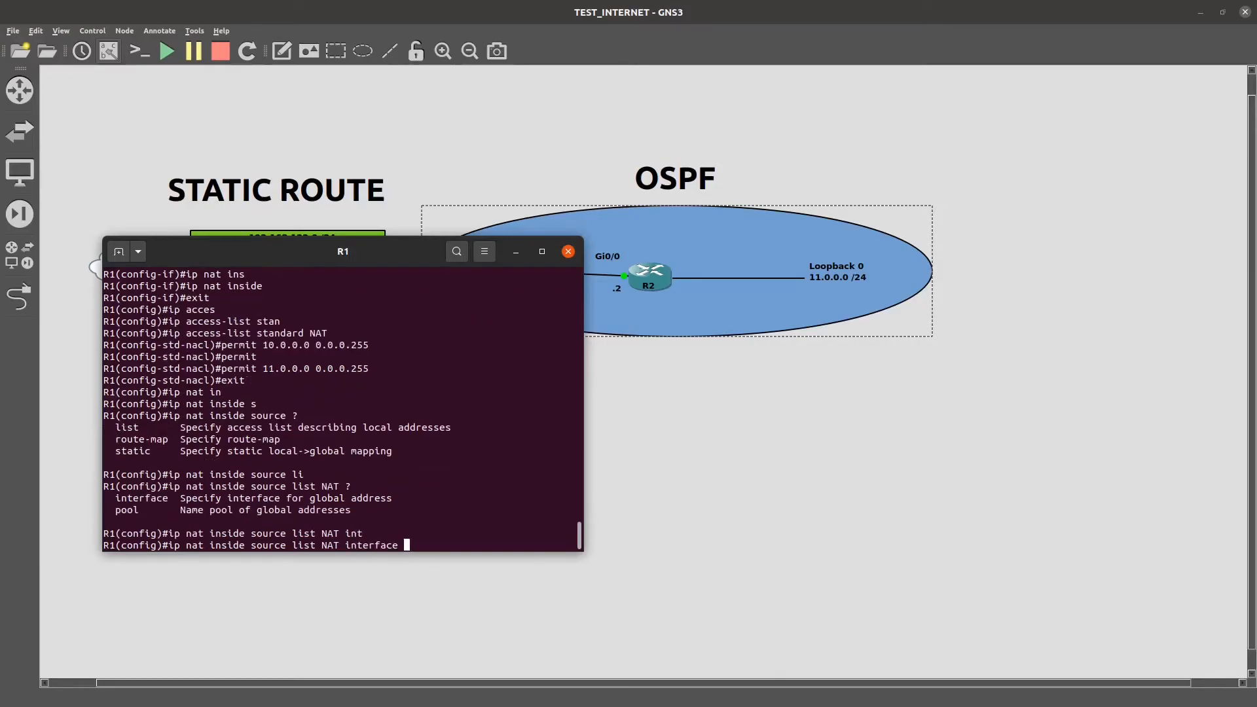
{"action": "type", "text": "gi0/0 "}
{"action": "type", "text": "?"}
{"action": "type", "text": "over"}
{"action": "key", "text": "Tab"}
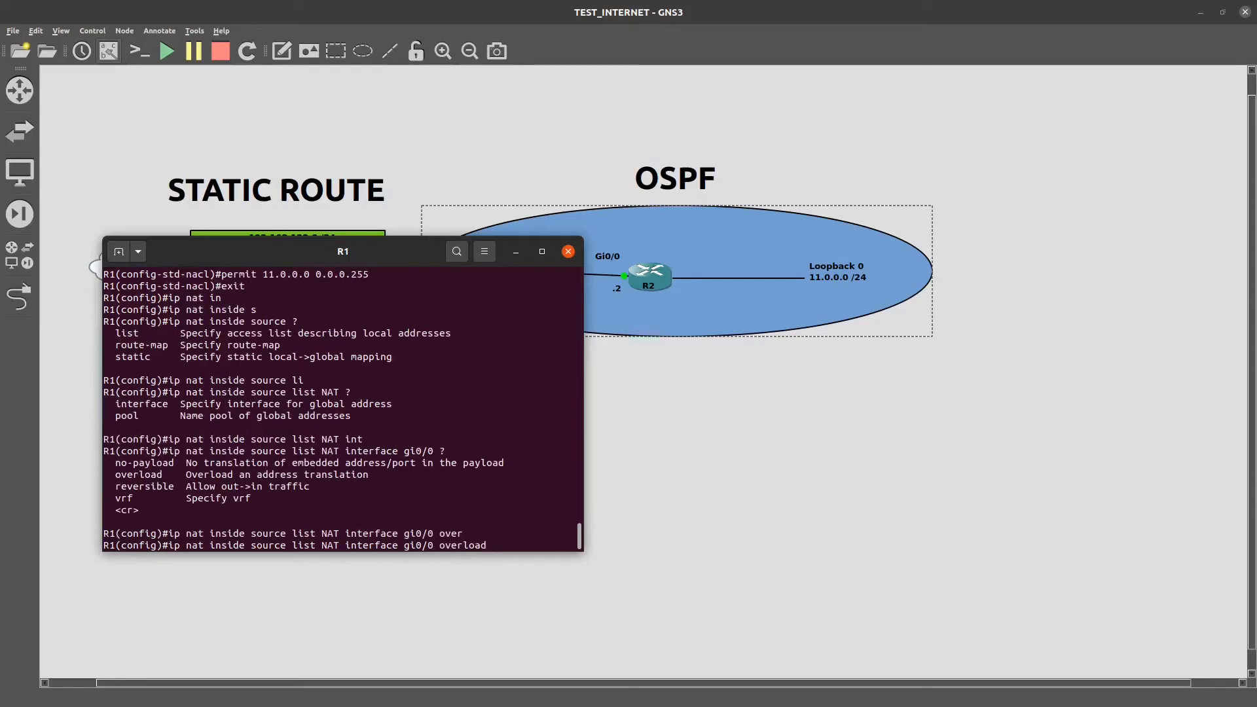
{"action": "key", "text": "Return"}
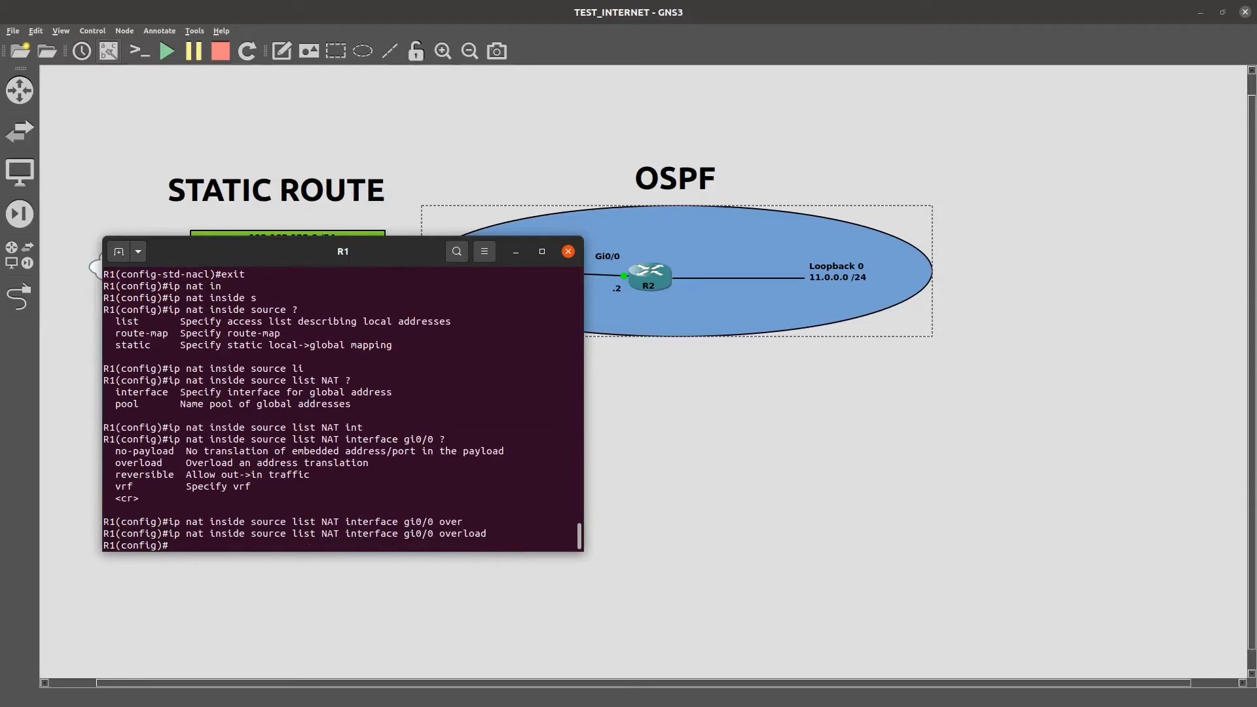
{"action": "key", "text": "ctrl+z"}
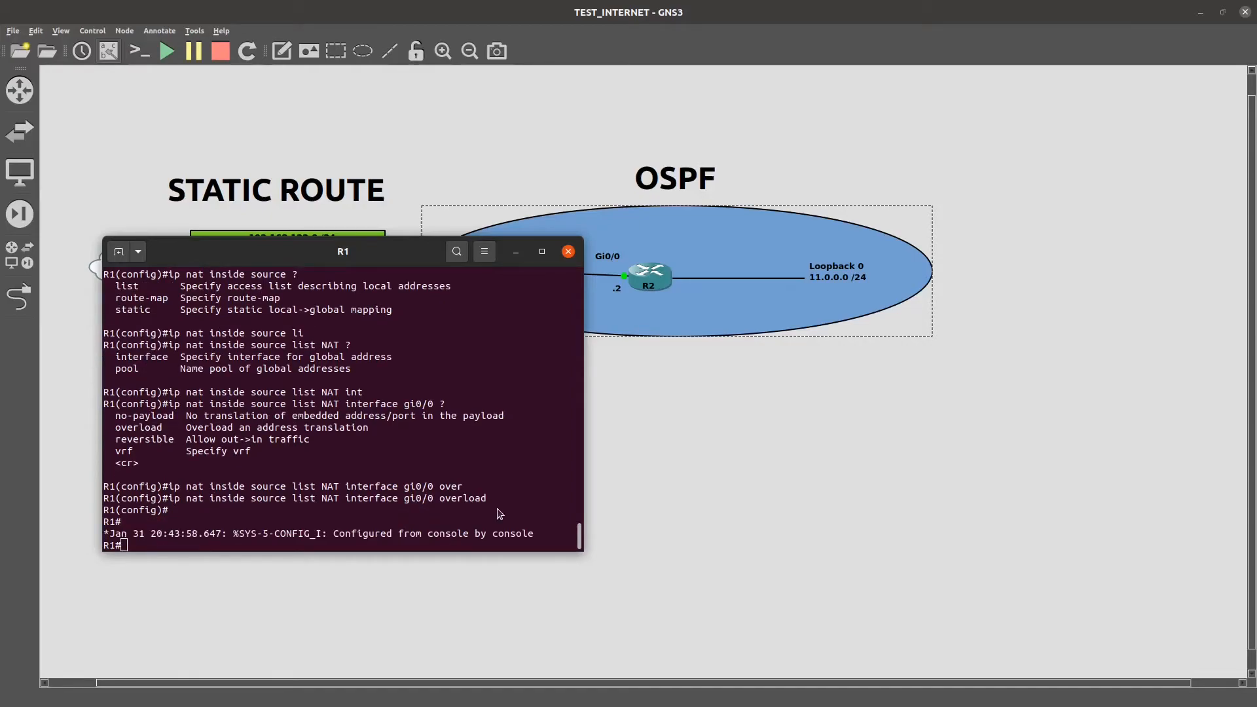
Step: Check the ping test in the Confluence guide, and review R1's brief IP interface list for the gi0/0 address
{"action": "key", "text": "alt+Tab"}
{"action": "scroll", "coordinate": [623, 521], "scroll_direction": "down", "scroll_amount": 4}
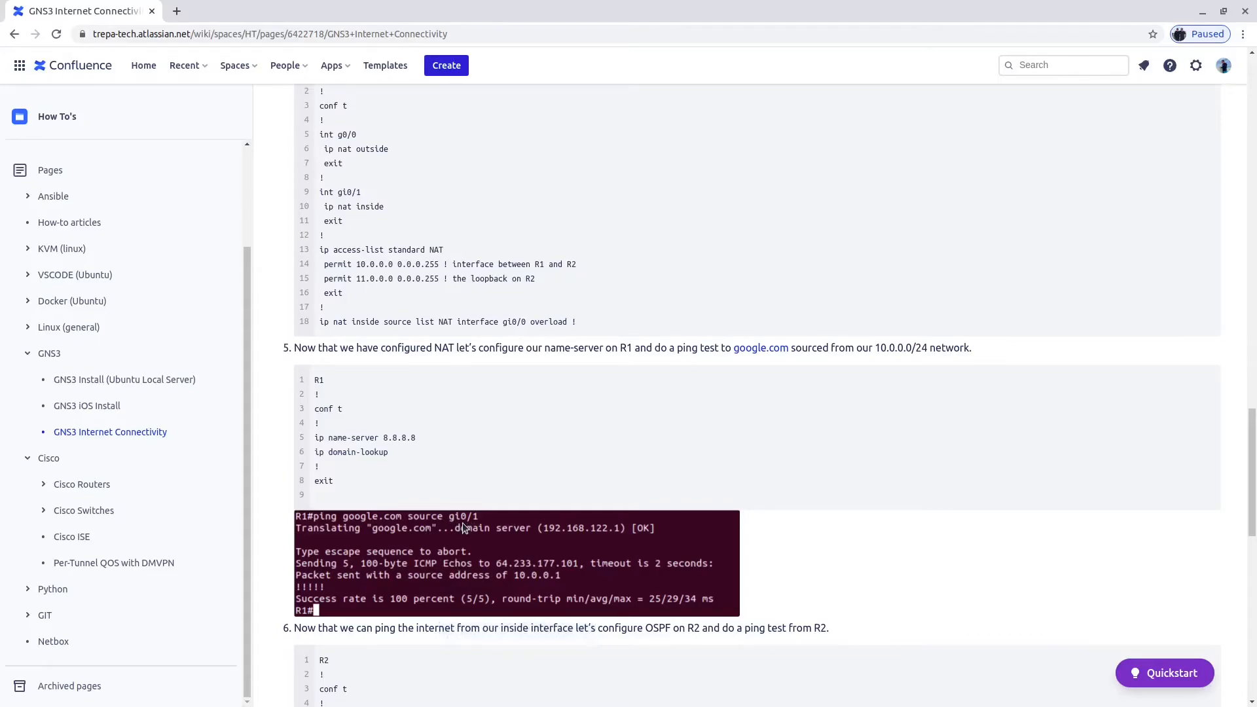
{"action": "key", "text": "alt+Tab"}
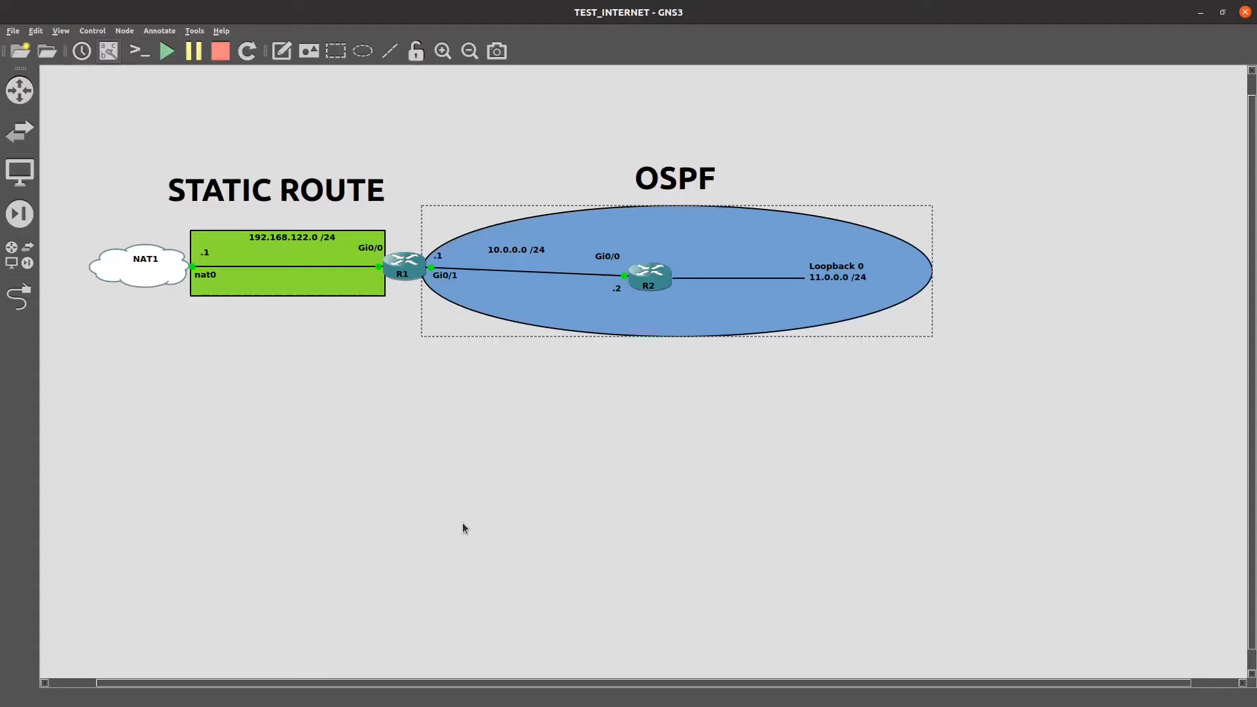
{"action": "key", "text": "alt+Tab"}
{"action": "type", "text": "sh"}
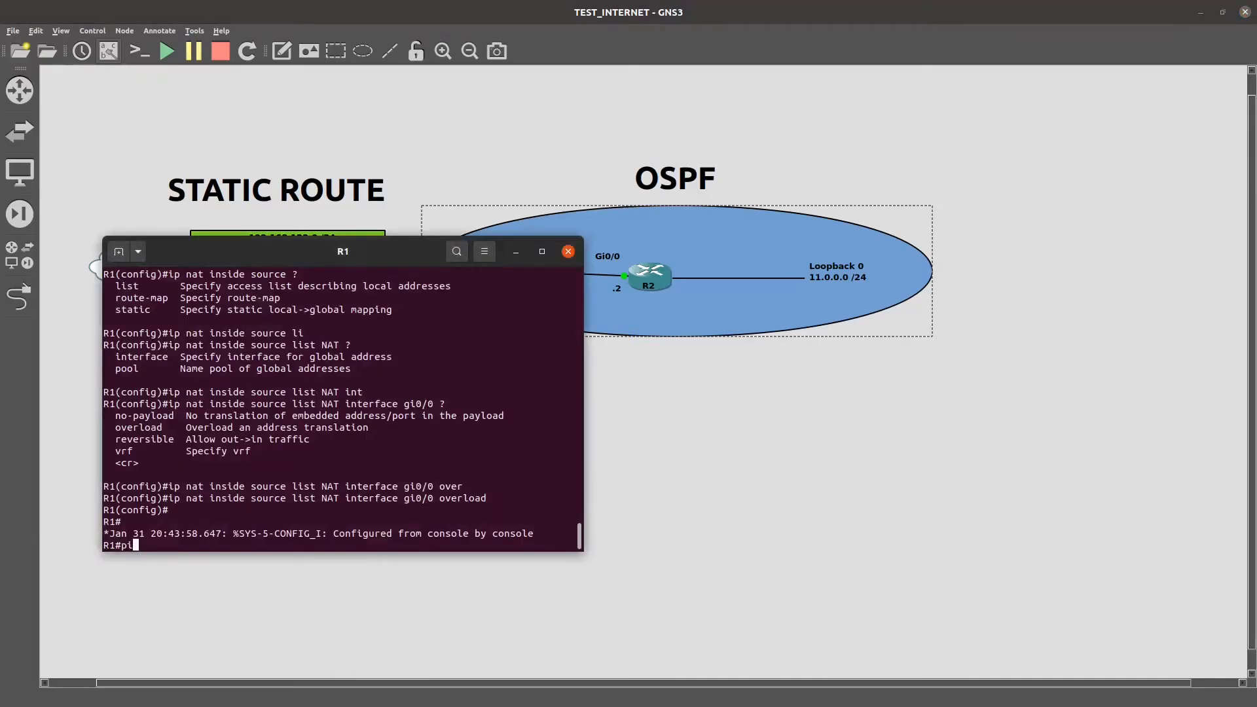
{"action": "type", "text": "ow ip int br"}
{"action": "key", "text": "Return"}
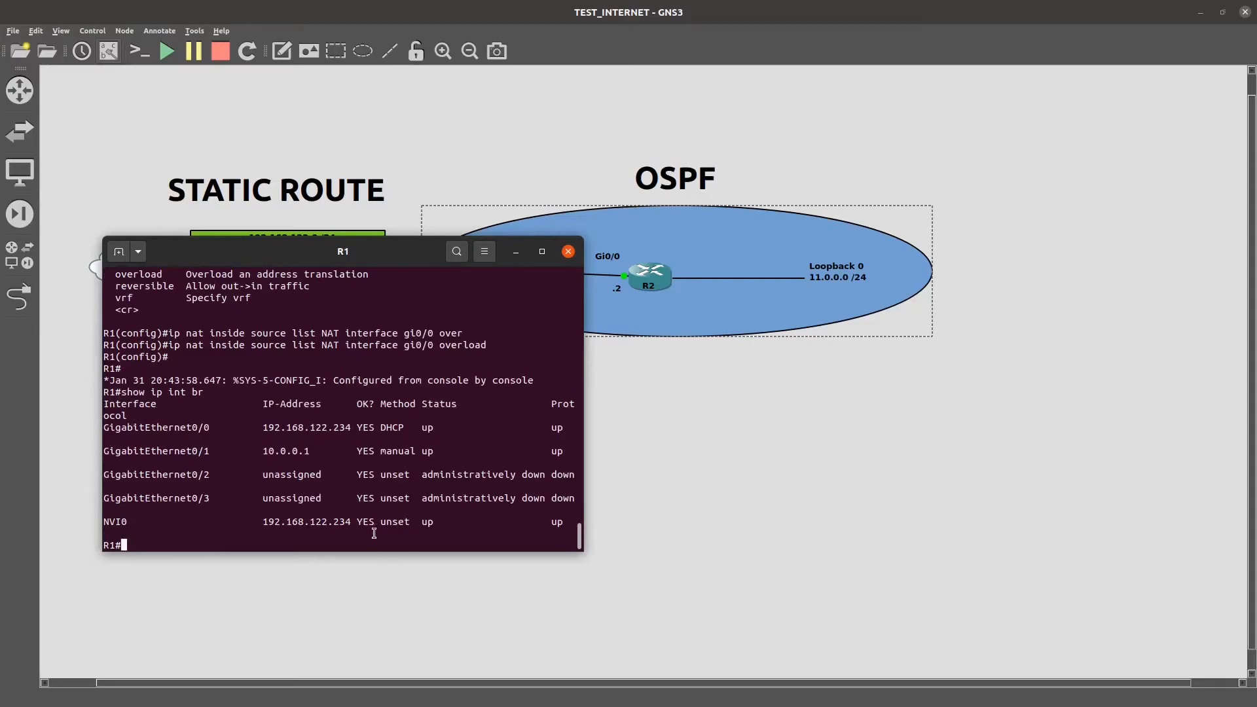
{"action": "triple_click", "coordinate": [354, 524]}
{"action": "left_click_drag", "start_coordinate": [351, 428], "coordinate": [265, 428]}
{"action": "left_click", "coordinate": [257, 478]}
Step: Ping 192.168.122.1 from R1, first with the default source and again sourced from gi0/1
{"action": "type", "text": "ping 192.168.122.1"}
{"action": "key", "text": "Return"}
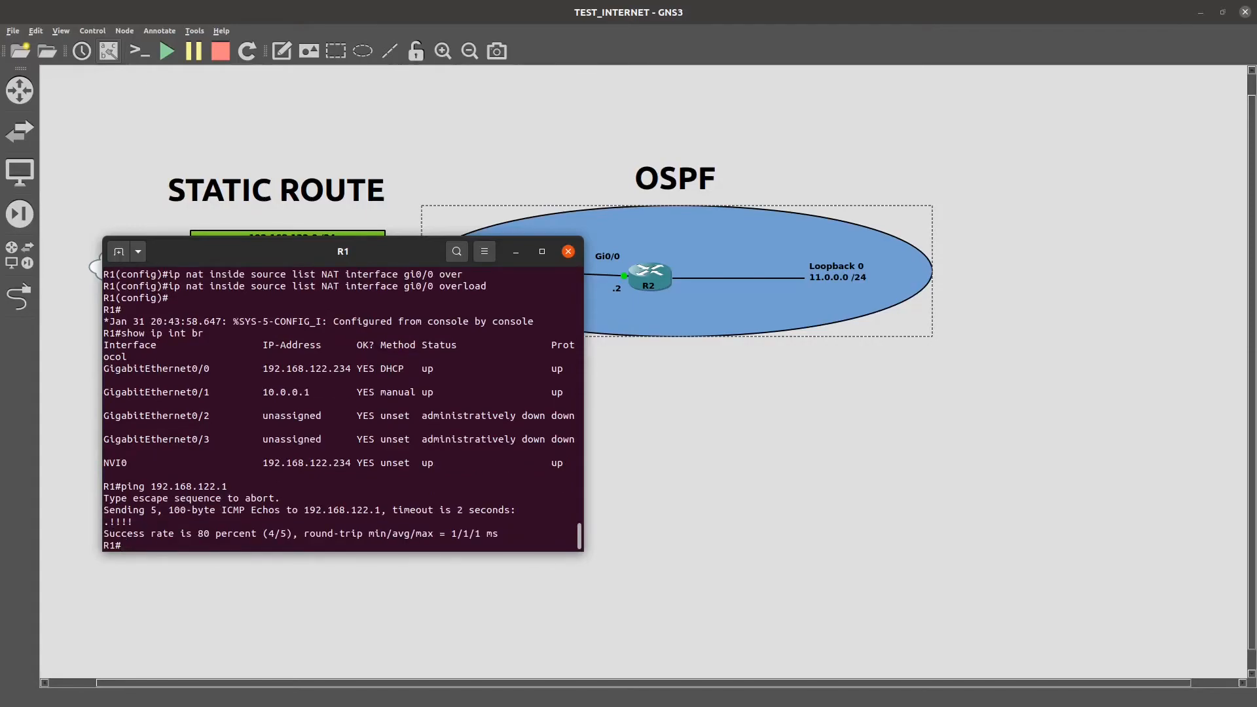
{"action": "key", "text": "Up"}
{"action": "type", "text": "sou"}
{"action": "key", "text": "Tab"}
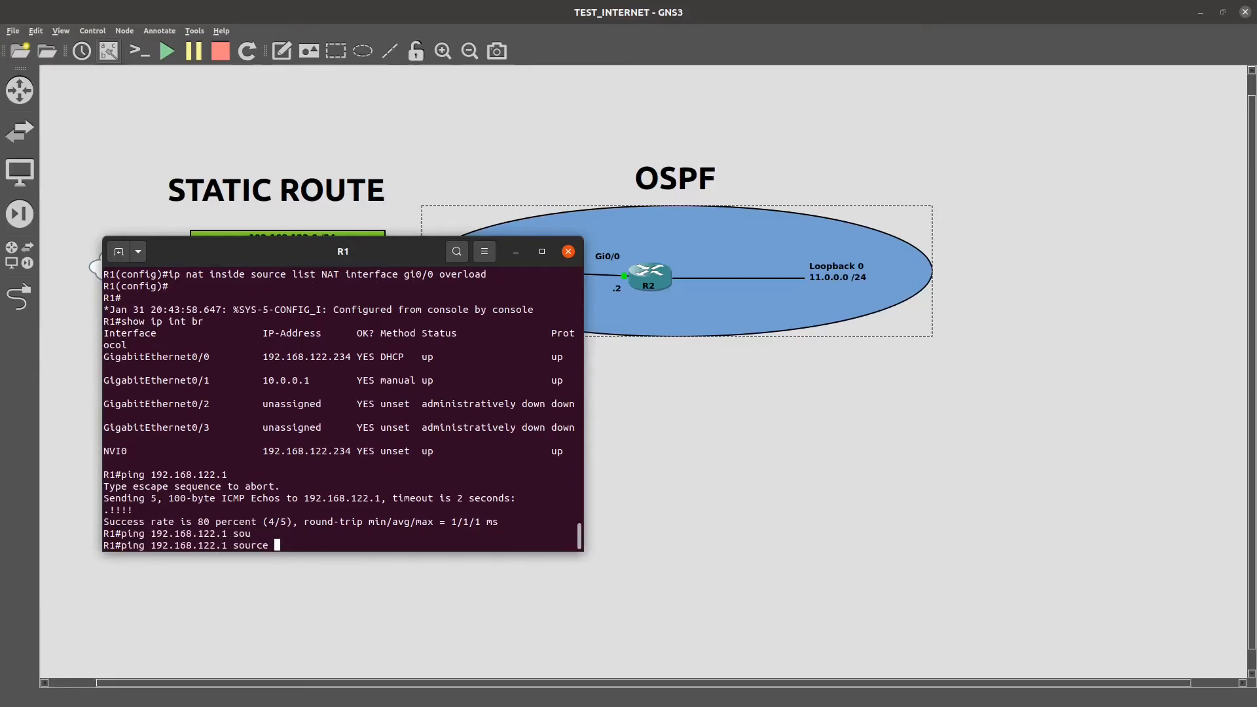
{"action": "type", "text": "gi0/"}
{"action": "type", "text": "1"}
{"action": "key", "text": "Return"}
Step: Ping google.com from R1 with gi0/1 as the source interface
{"action": "type", "text": "pin"}
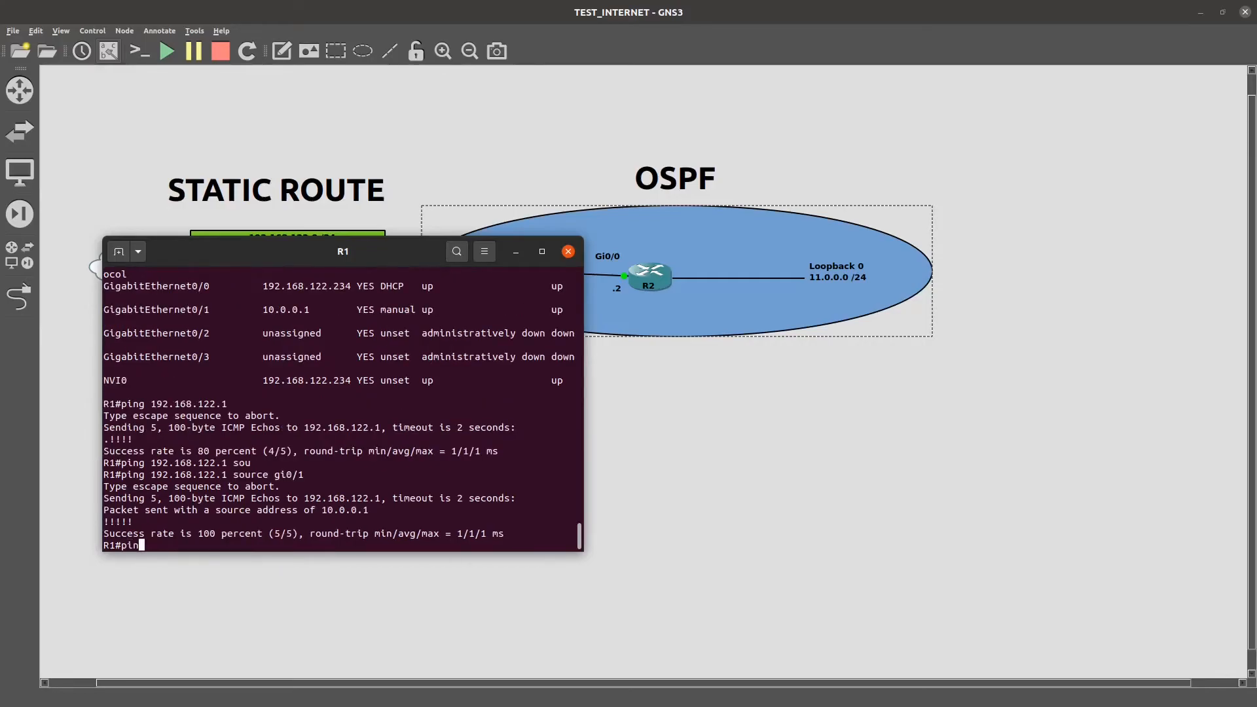
{"action": "type", "text": "g google.com sou"}
{"action": "type", "text": "r"}
{"action": "key", "text": "Tab"}
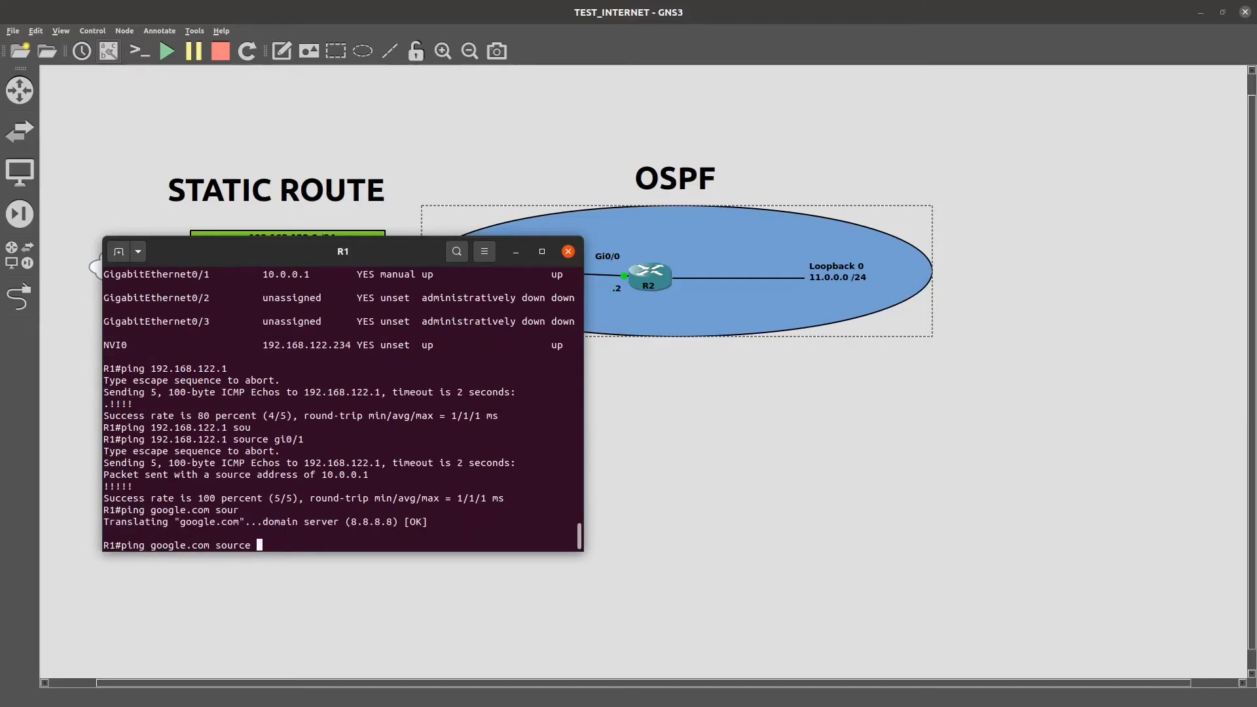
{"action": "type", "text": "gi0/1"}
{"action": "key", "text": "Return"}
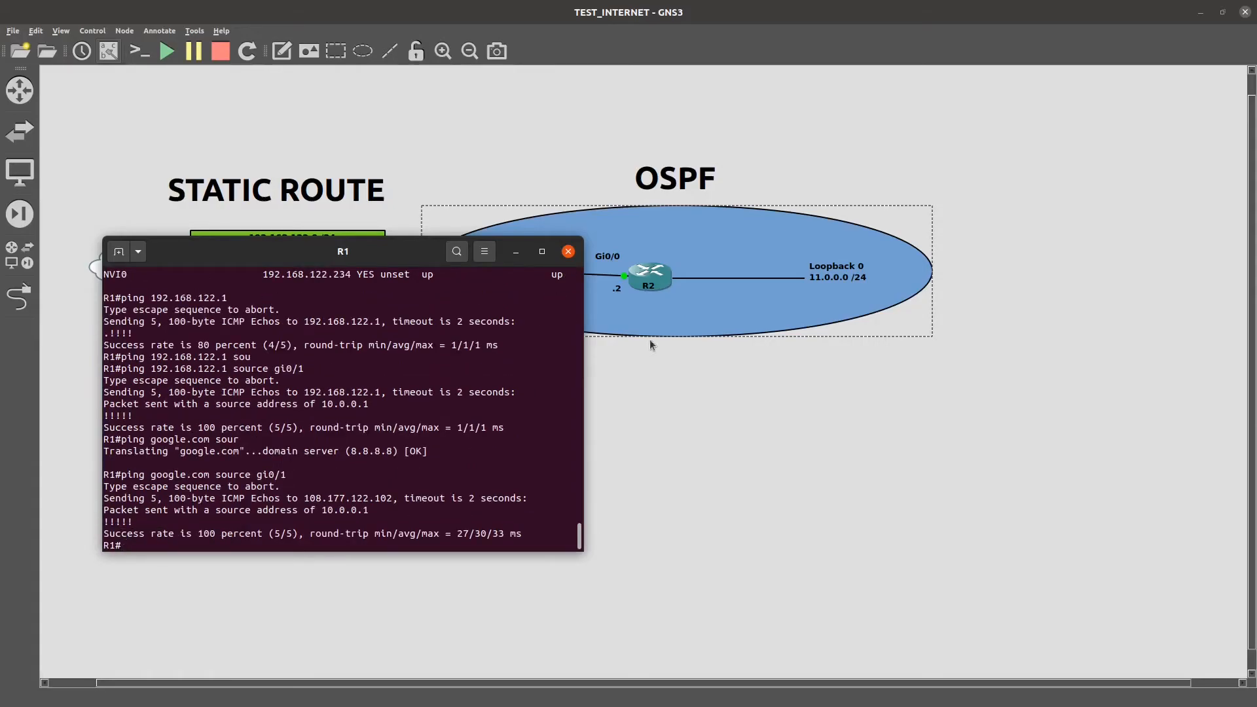
Step: Open R2's console beside the R1 router and start OSPF process 1 with router ID 2.2.2.2
{"action": "right_click", "coordinate": [648, 280]}
{"action": "left_click", "coordinate": [703, 308]}
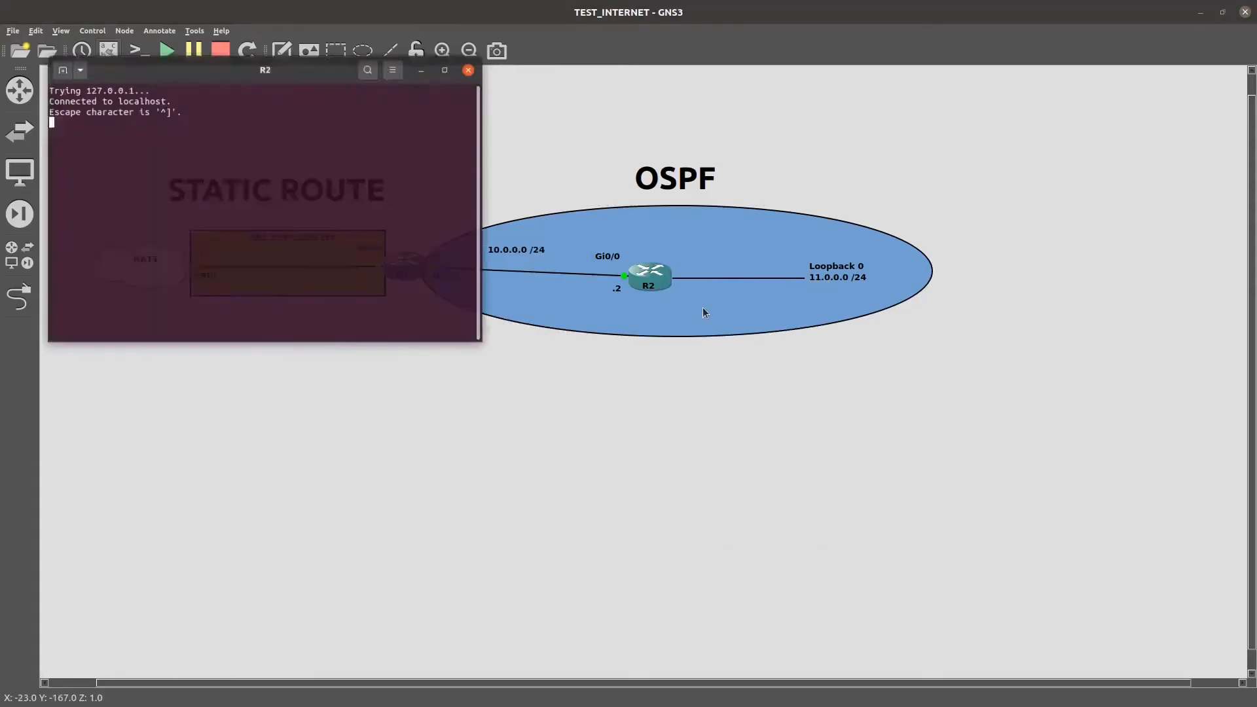
{"action": "left_click_drag", "start_coordinate": [311, 38], "coordinate": [828, 183]}
{"action": "key", "text": "Return"}
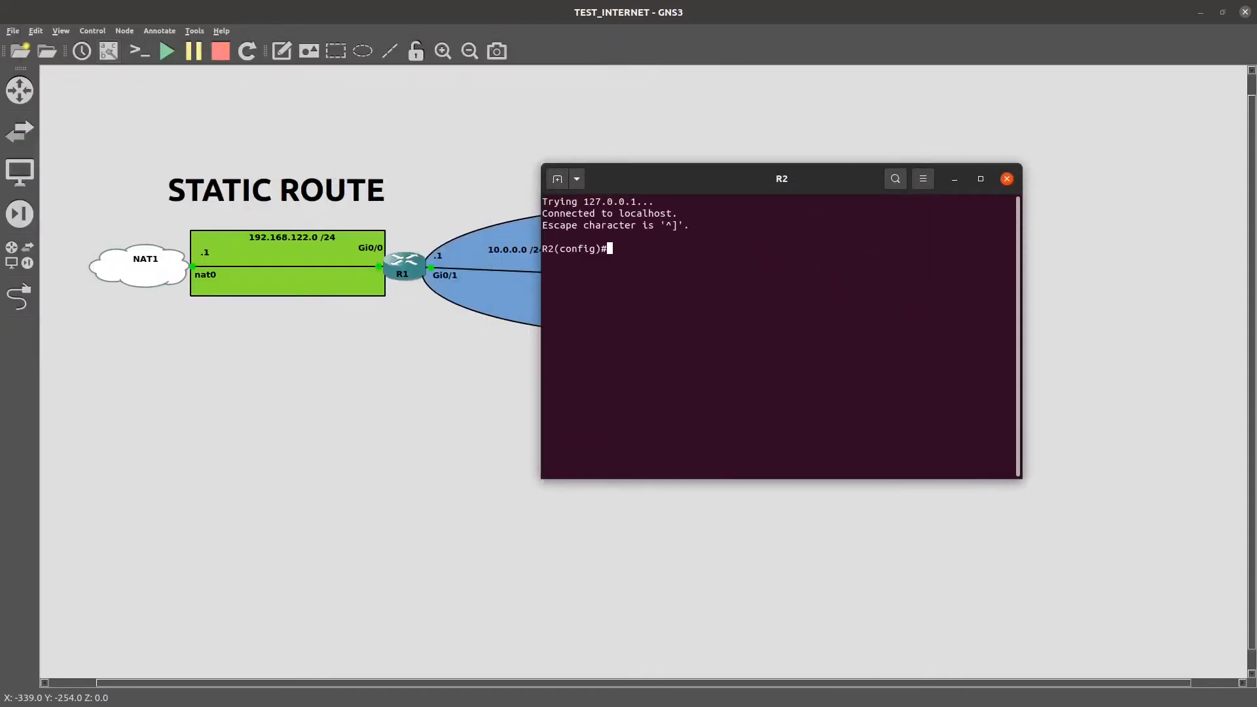
{"action": "key", "text": "Return"}
{"action": "key", "text": "Return"}
{"action": "type", "text": "router ospf 1"}
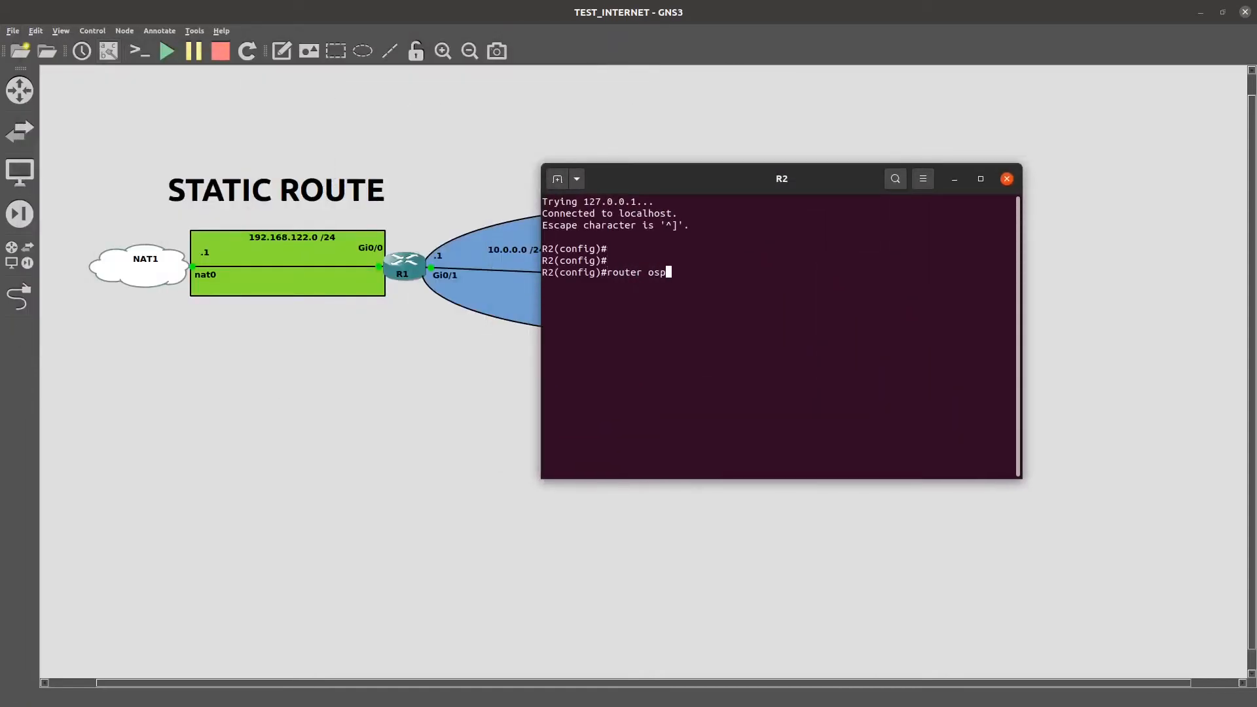
{"action": "key", "text": "Return"}
{"action": "type", "text": "rou"}
{"action": "key", "text": "Tab"}
{"action": "type", "text": "2.2.2.2"}
{"action": "key", "text": "Return"}
Step: Advertise network 0.0.0.0 255.255.255.255 in OSPF area 0 on R2 and exit router configuration
{"action": "type", "text": "netw"}
{"action": "key", "text": "Tab"}
{"action": "type", "text": "0.0.0.0 ?"}
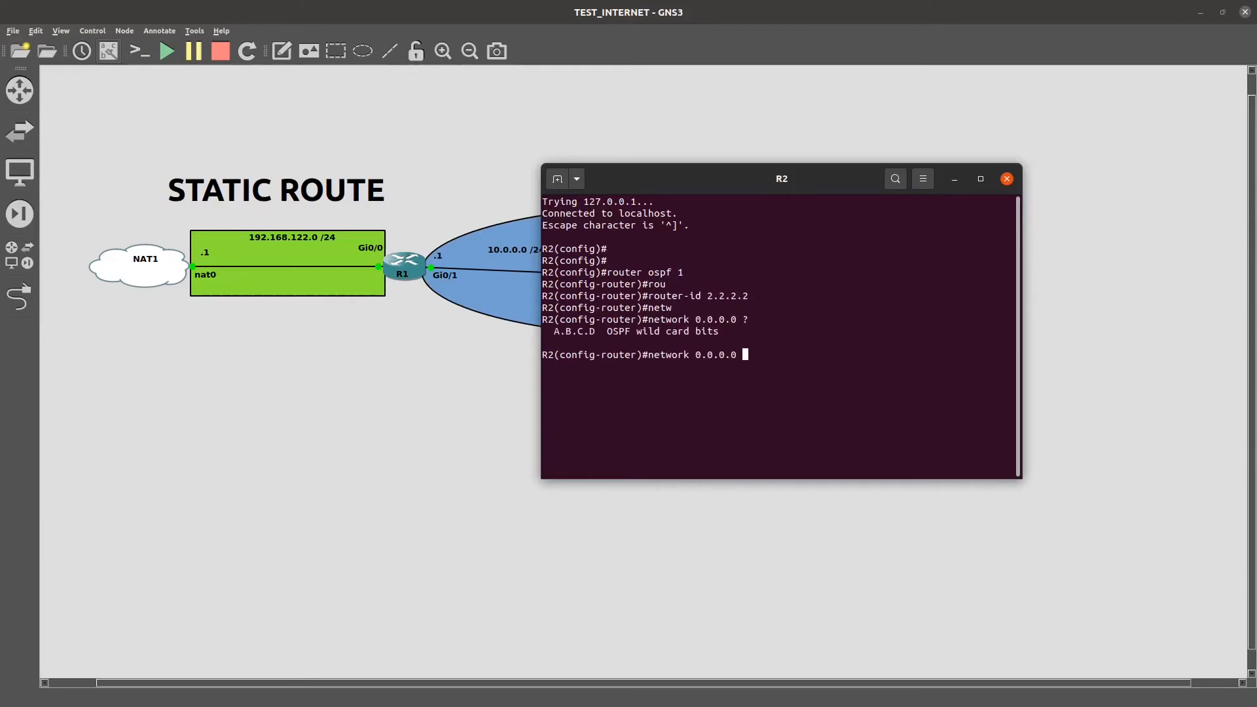
{"action": "type", "text": "255.255.255.255 area 0"}
{"action": "key", "text": "Return"}
{"action": "type", "text": "exit"}
{"action": "key", "text": "Return"}
Step: Set R2's name server to 8.8.8.8, enable IP domain lookup, and leave configuration mode
{"action": "type", "text": "ip name-ser"}
{"action": "key", "text": "Tab"}
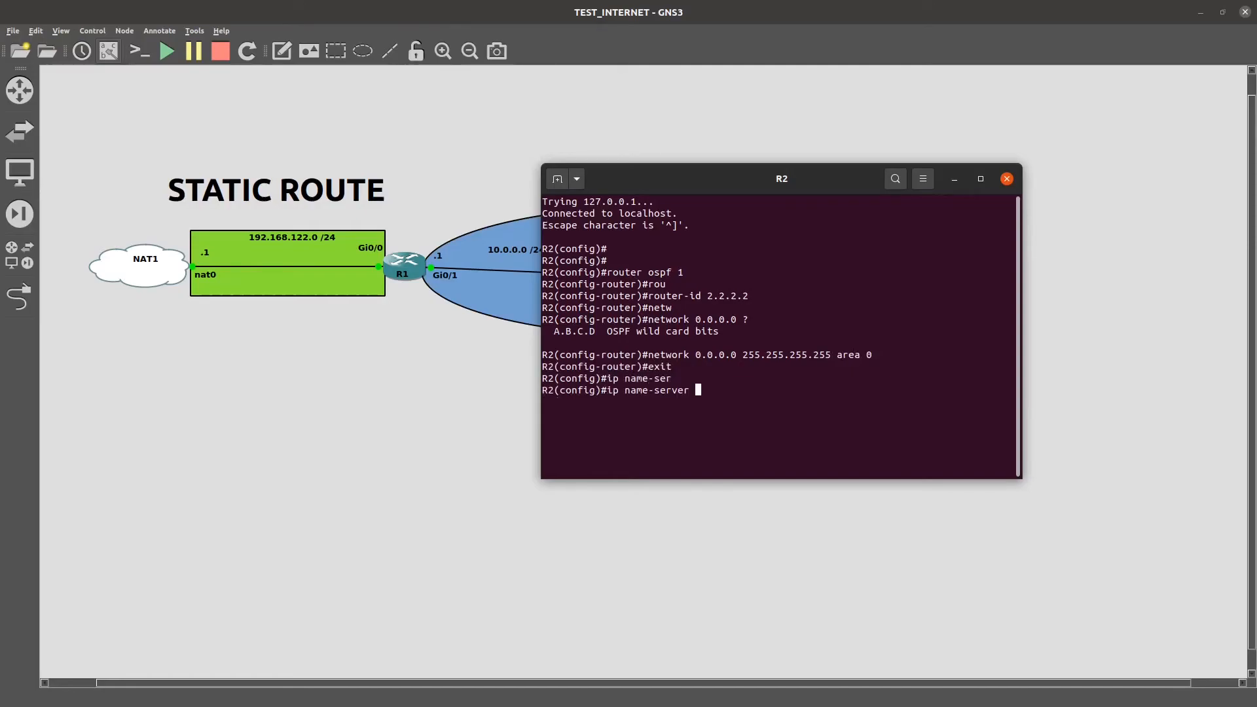
{"action": "type", "text": "8.8.8.8"}
{"action": "key", "text": "Return"}
{"action": "type", "text": "ip domain-lookup"}
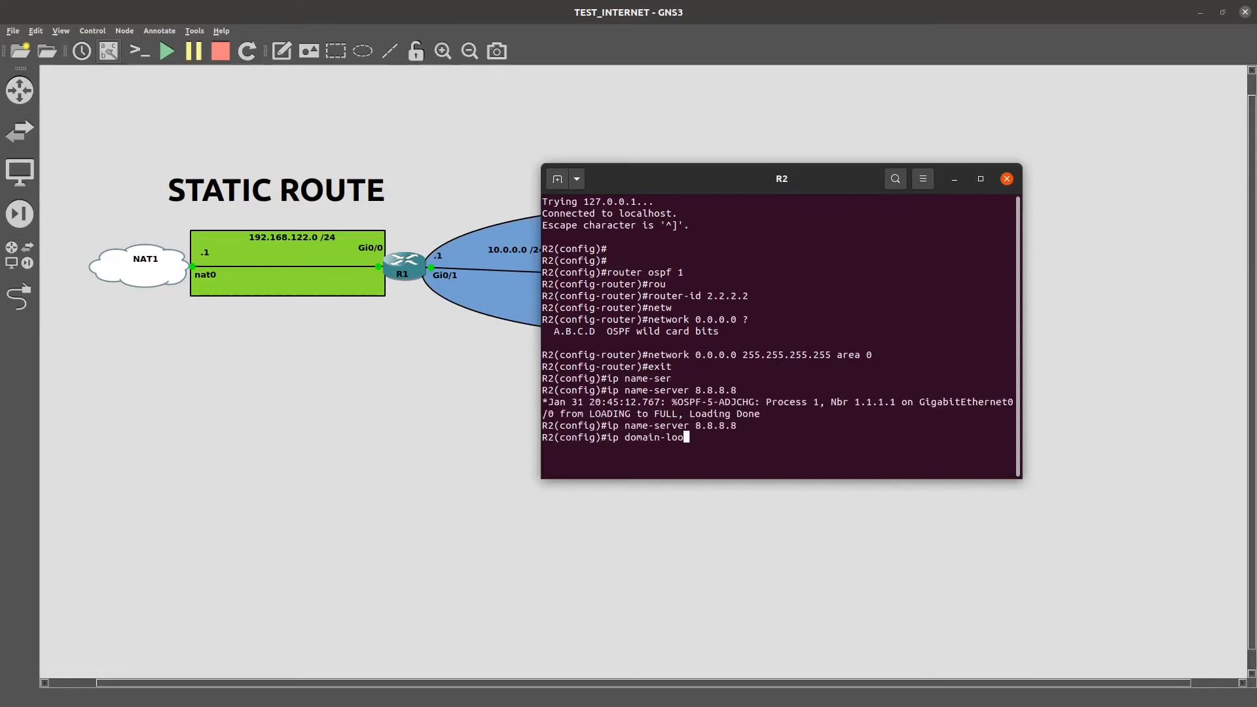
{"action": "key", "text": "Tab"}
{"action": "key", "text": "Return"}
{"action": "key", "text": "ctrl+z"}
Step: Display R2's OSPF routes and examine the default route learned from R1
{"action": "type", "text": "show ip route ospf"}
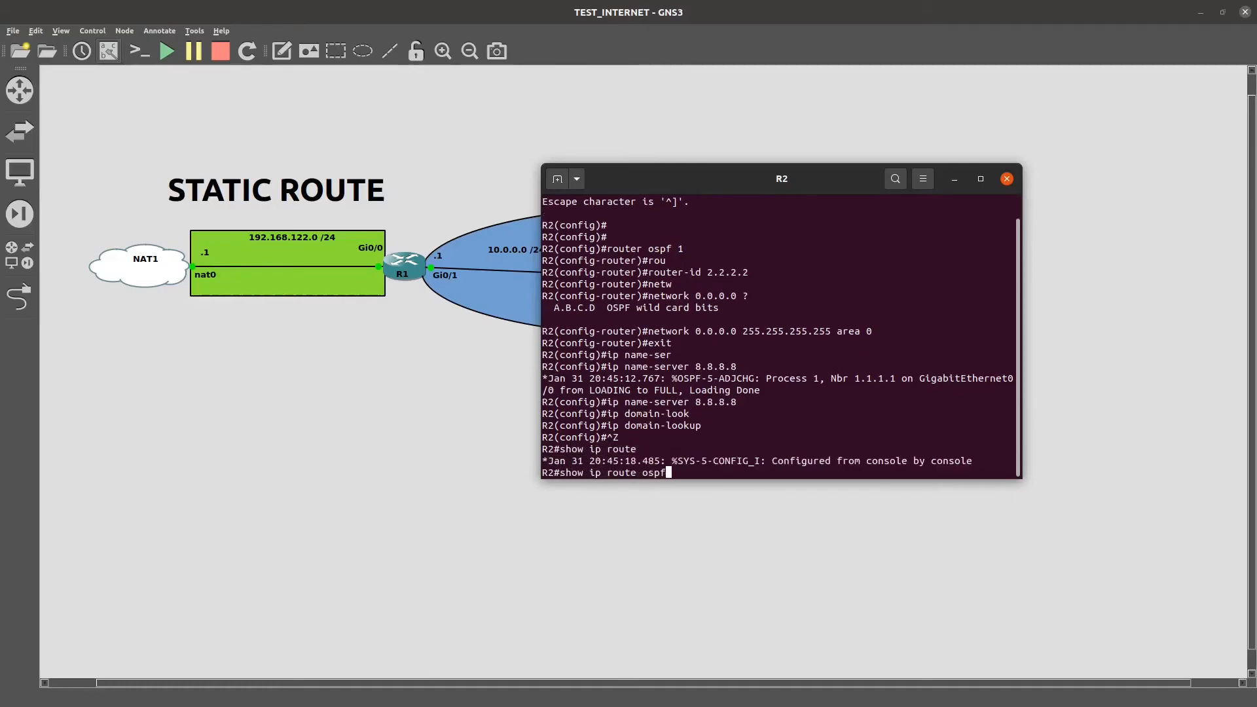
{"action": "key", "text": "Return"}
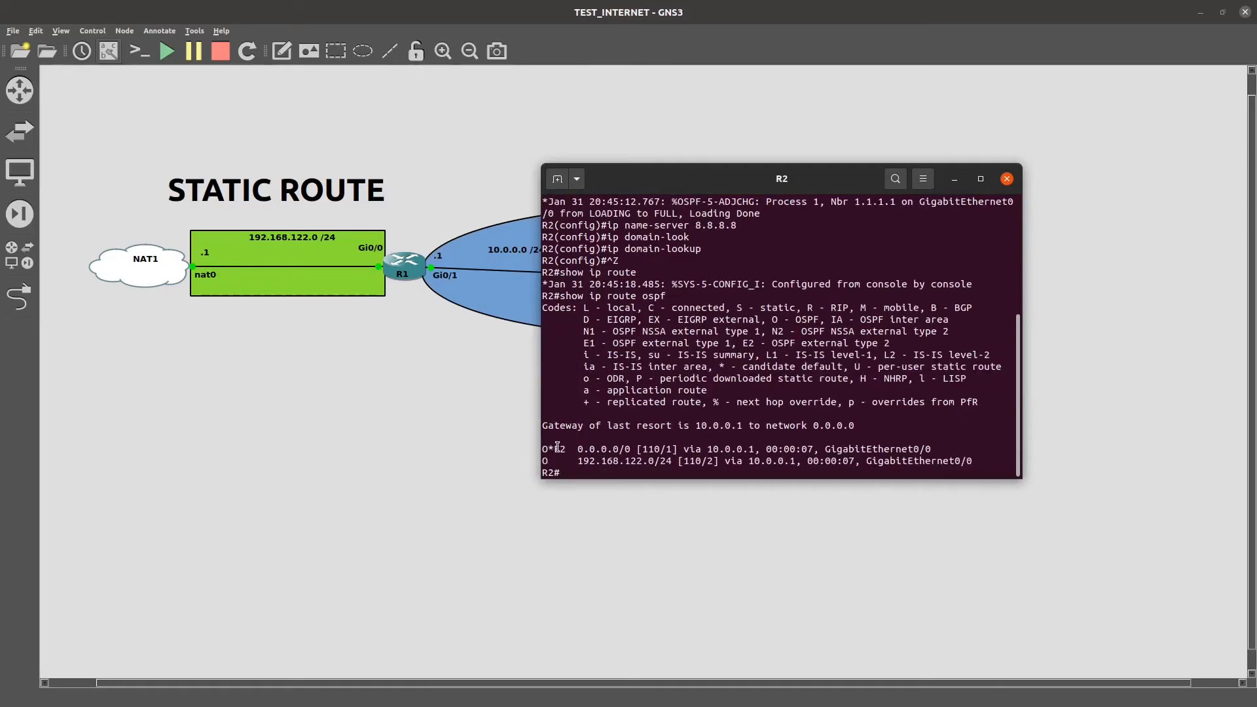
{"action": "left_click_drag", "start_coordinate": [557, 447], "coordinate": [628, 449]}
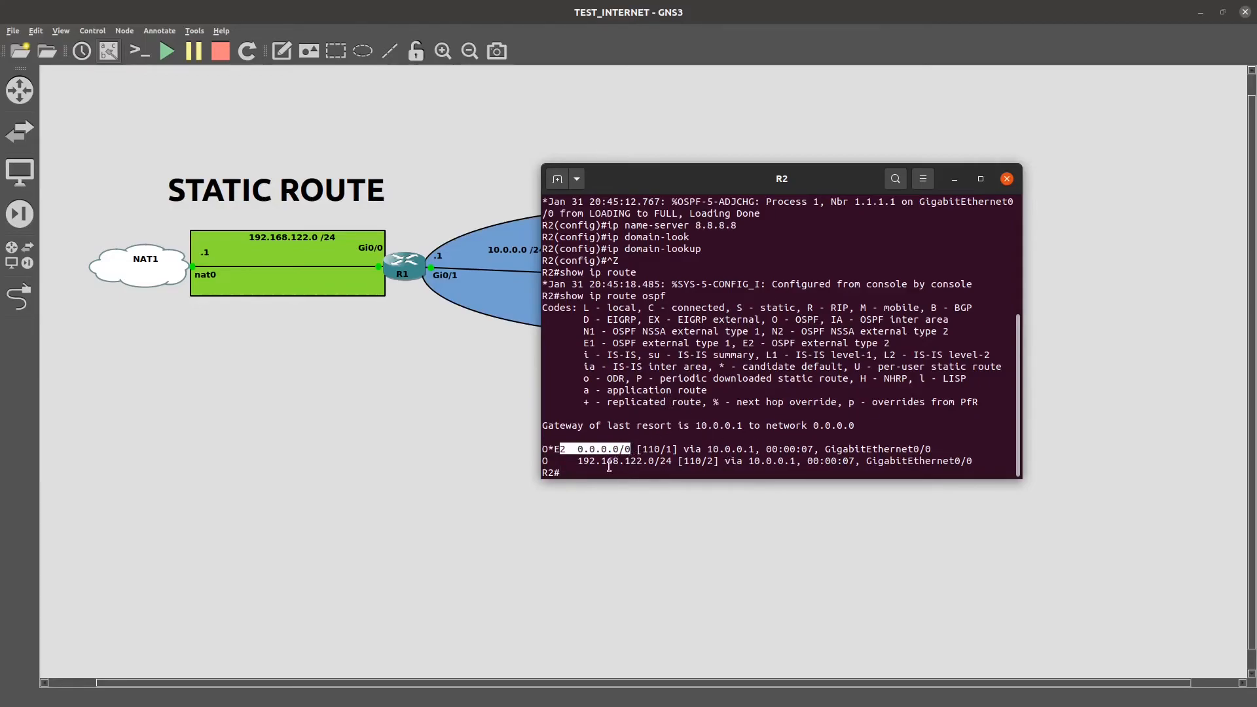
{"action": "left_click_drag", "start_coordinate": [589, 465], "coordinate": [542, 449]}
{"action": "left_click", "coordinate": [673, 377]}
Step: Ping google.com from R2
{"action": "type", "text": "p"}
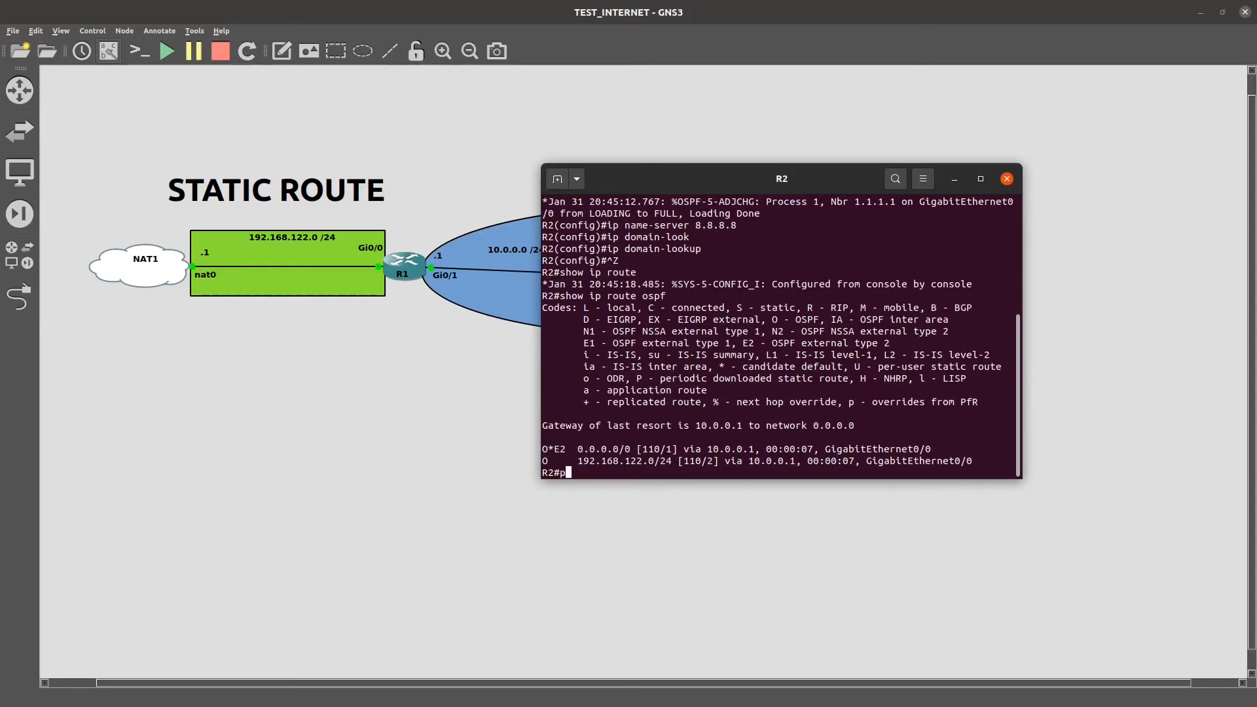
{"action": "type", "text": "ing google.com"}
{"action": "key", "text": "Return"}
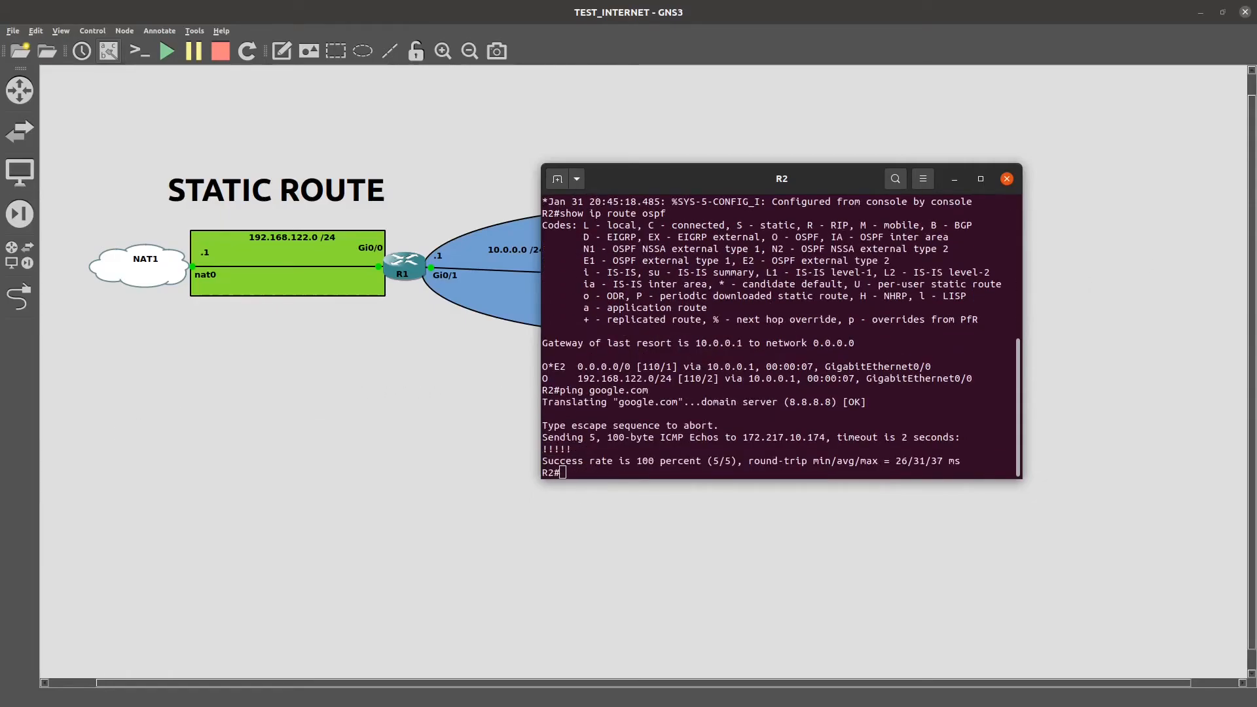
Step: Bring up R1's console next to R2's and ping google.com from R2 with a repeat count of 10000
{"action": "double_click", "coordinate": [400, 264]}
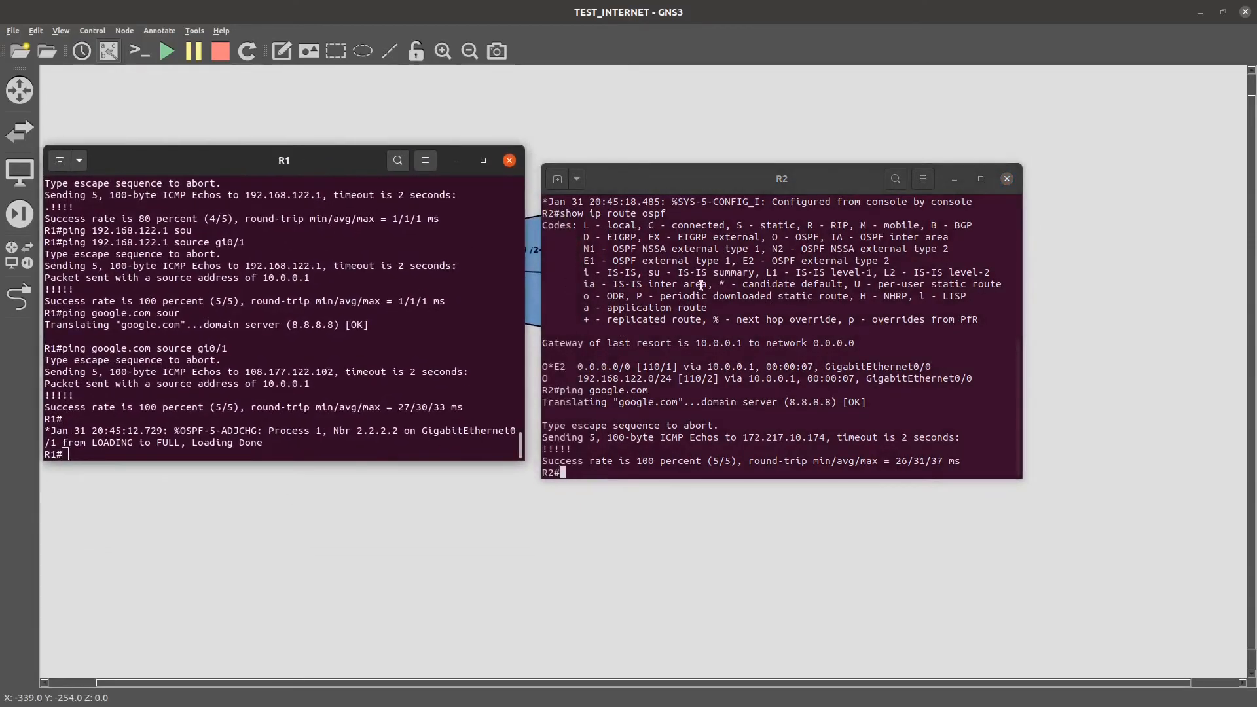
{"action": "left_click", "coordinate": [701, 285]}
{"action": "key", "text": "Up"}
{"action": "type", "text": "rep"}
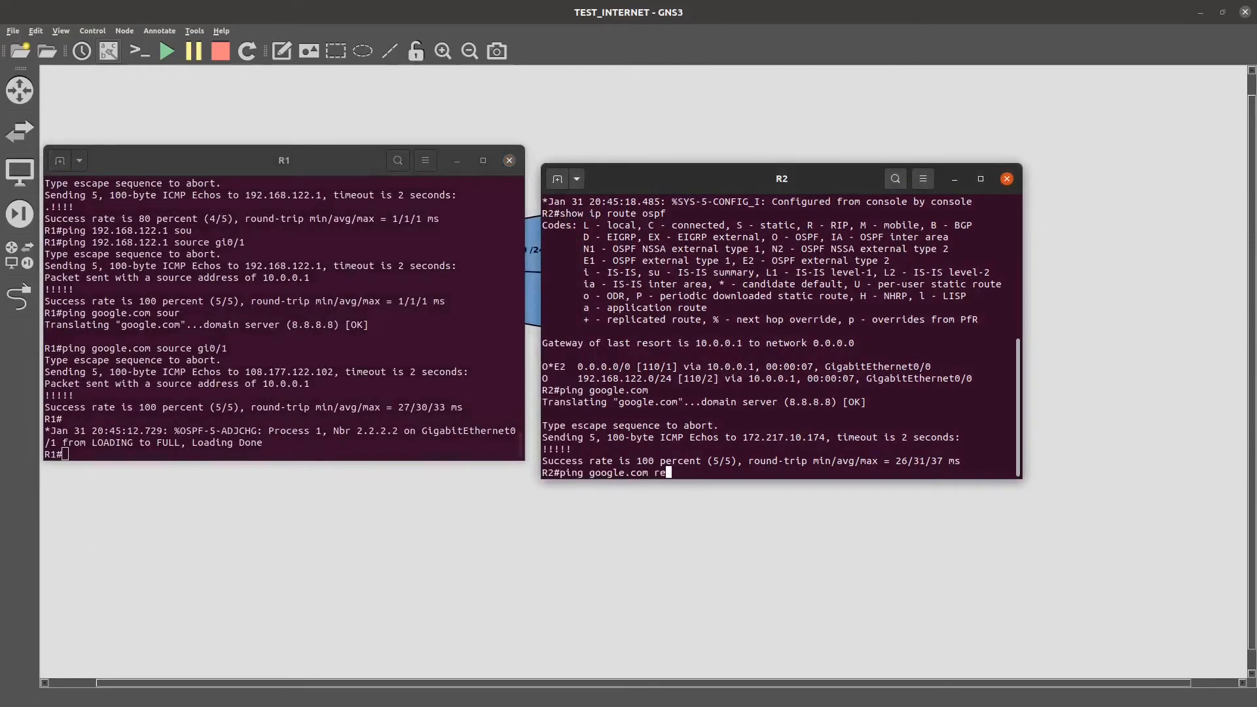
{"action": "key", "text": "Tab"}
{"action": "type", "text": "10000"}
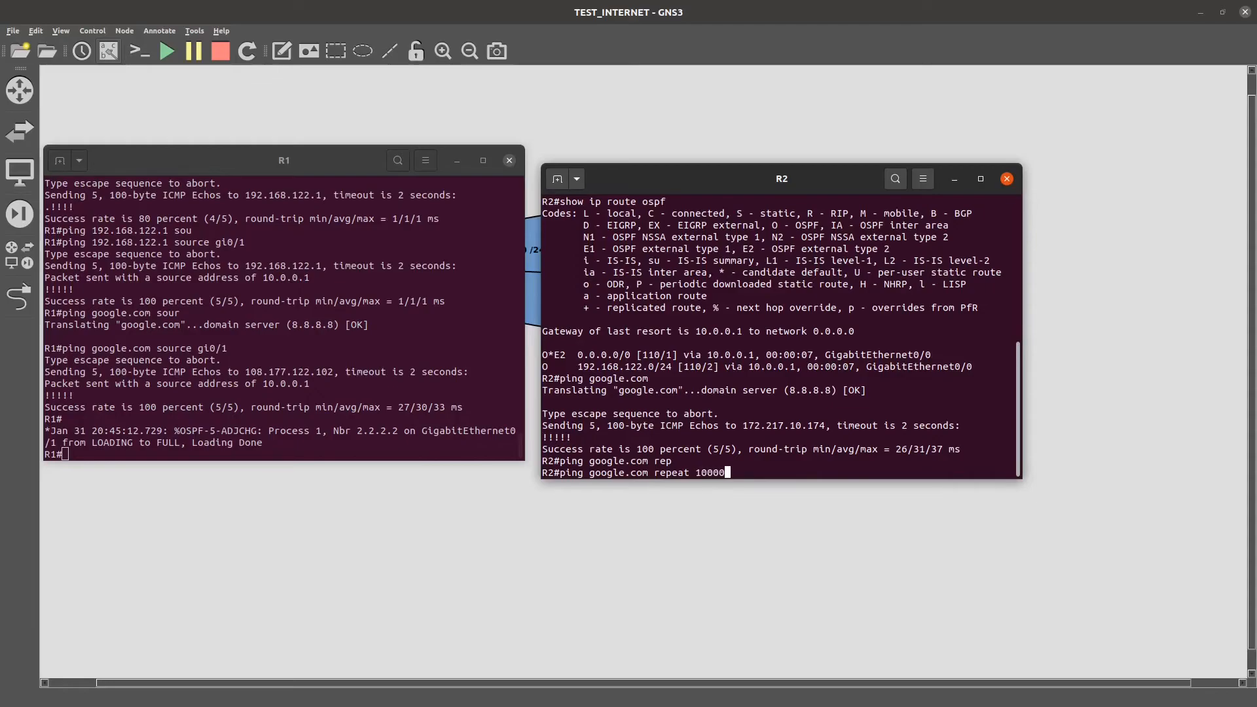
{"action": "key", "text": "Return"}
Step: Display the NAT translations on R1 and examine the inside global and inside local addresses of the ICMP entry
{"action": "left_click", "coordinate": [275, 392]}
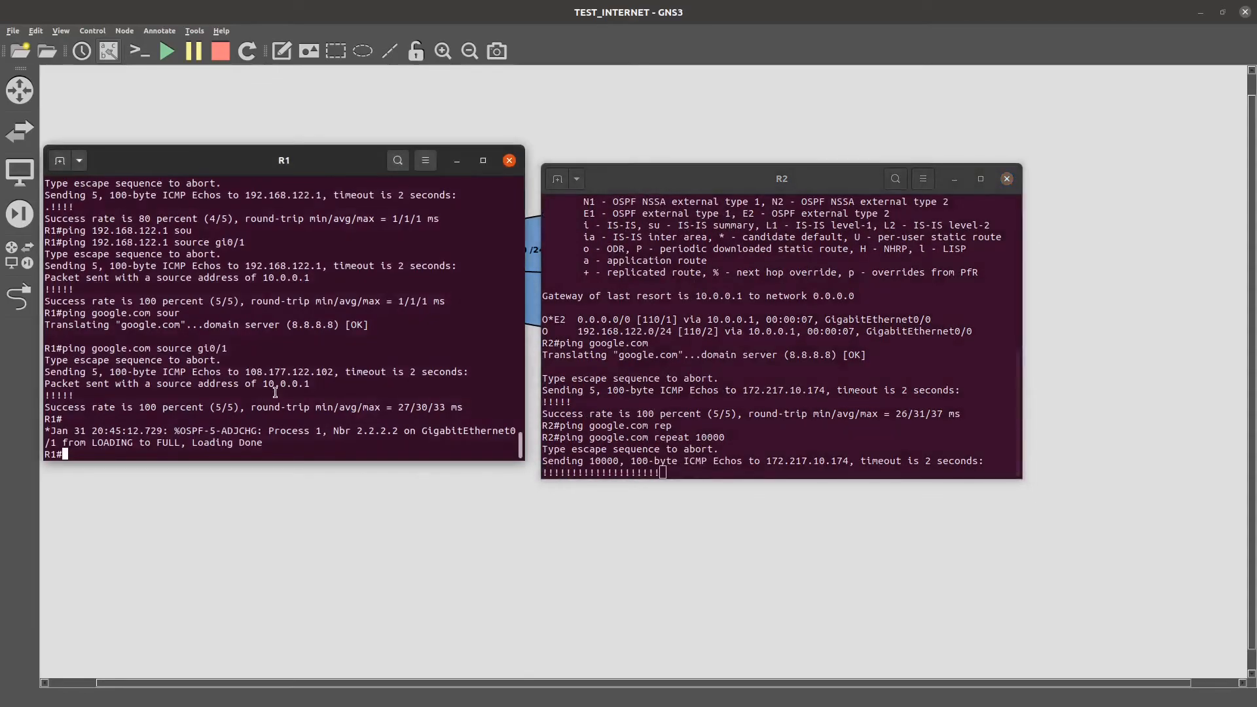
{"action": "type", "text": "show ip nat tr"}
{"action": "key", "text": "Tab"}
{"action": "key", "text": "Return"}
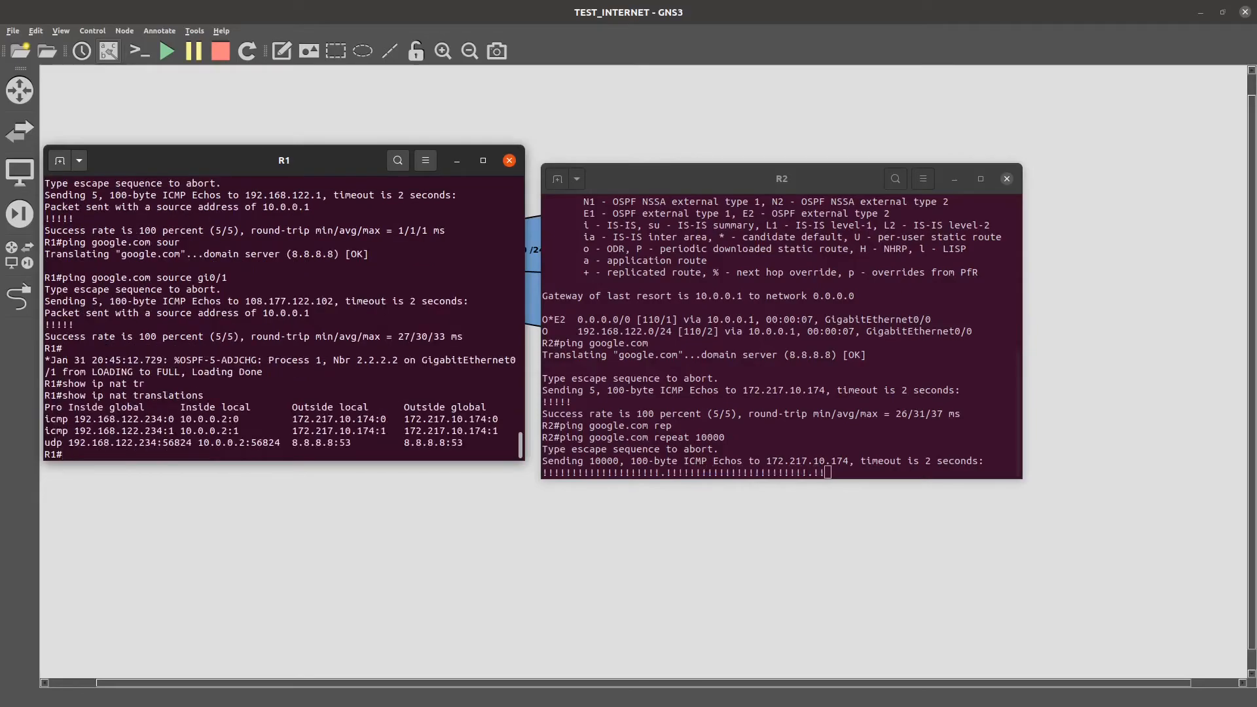
{"action": "left_click_drag", "start_coordinate": [240, 421], "coordinate": [79, 418]}
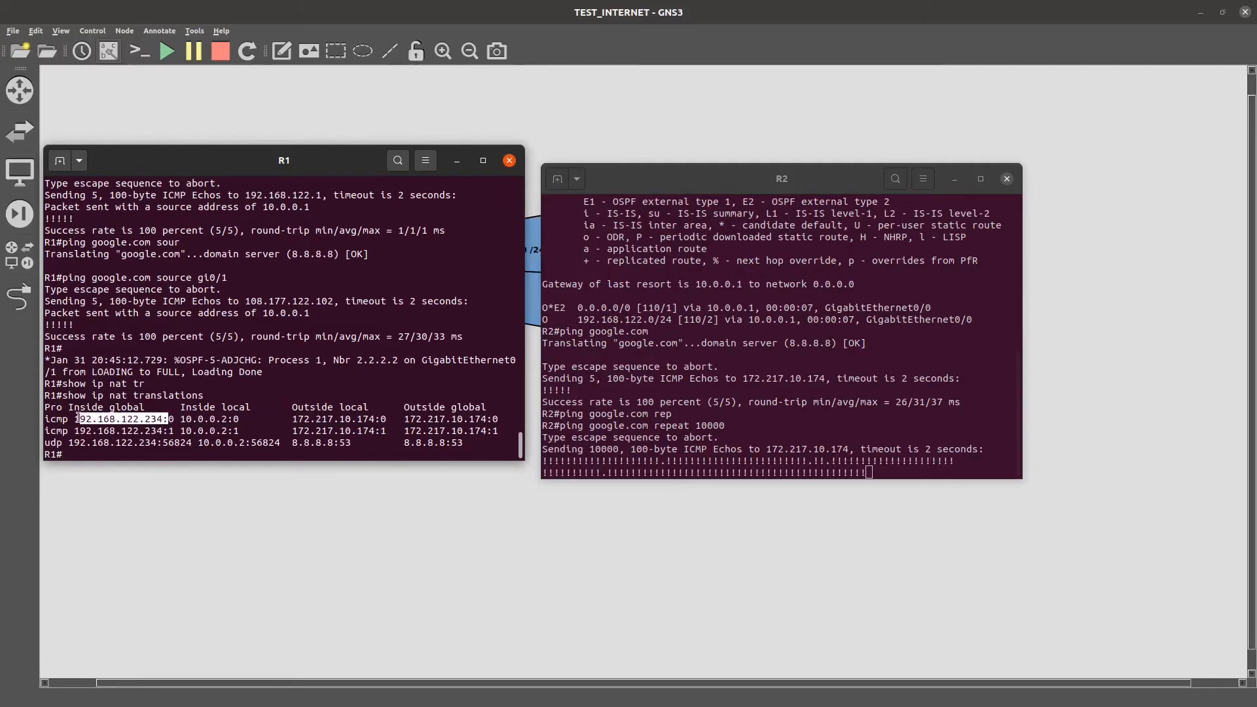
{"action": "left_click_drag", "start_coordinate": [245, 421], "coordinate": [171, 419]}
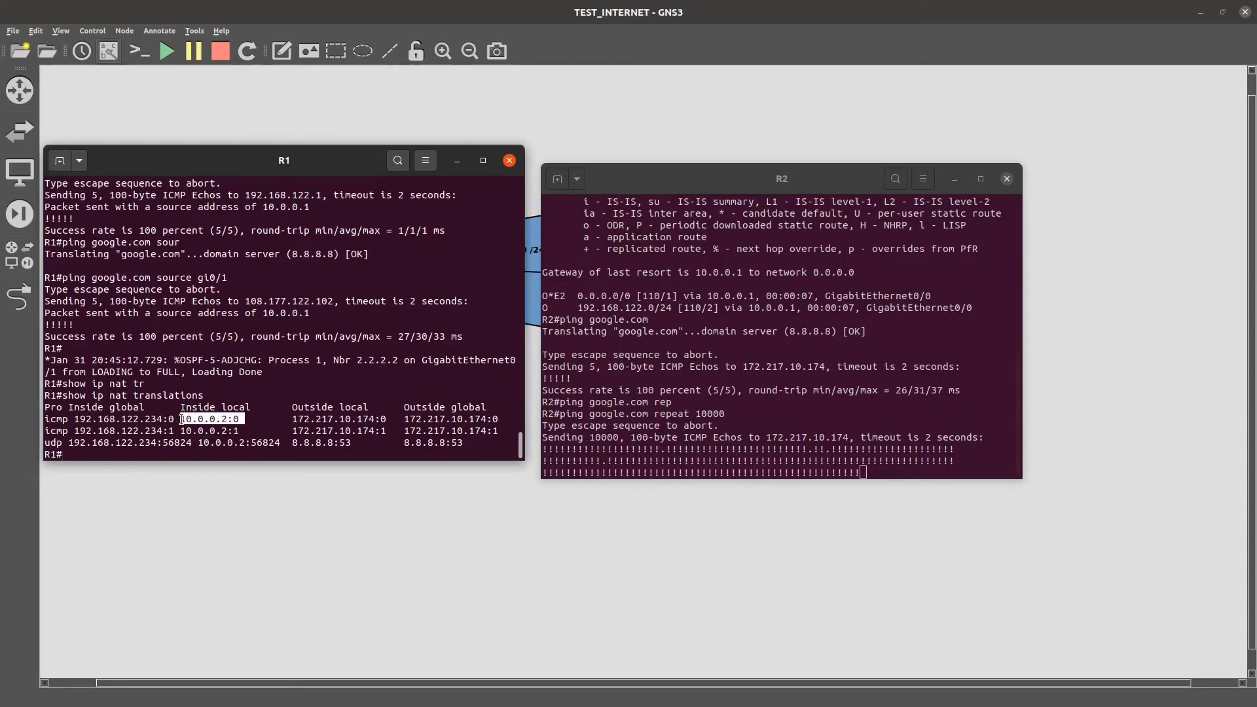
Step: Move R2's console clear of R1's and compare the inside and outside addresses of the first ICMP NAT entry on R1
{"action": "left_click_drag", "start_coordinate": [263, 420], "coordinate": [210, 417]}
{"action": "left_click_drag", "start_coordinate": [633, 179], "coordinate": [773, 159]}
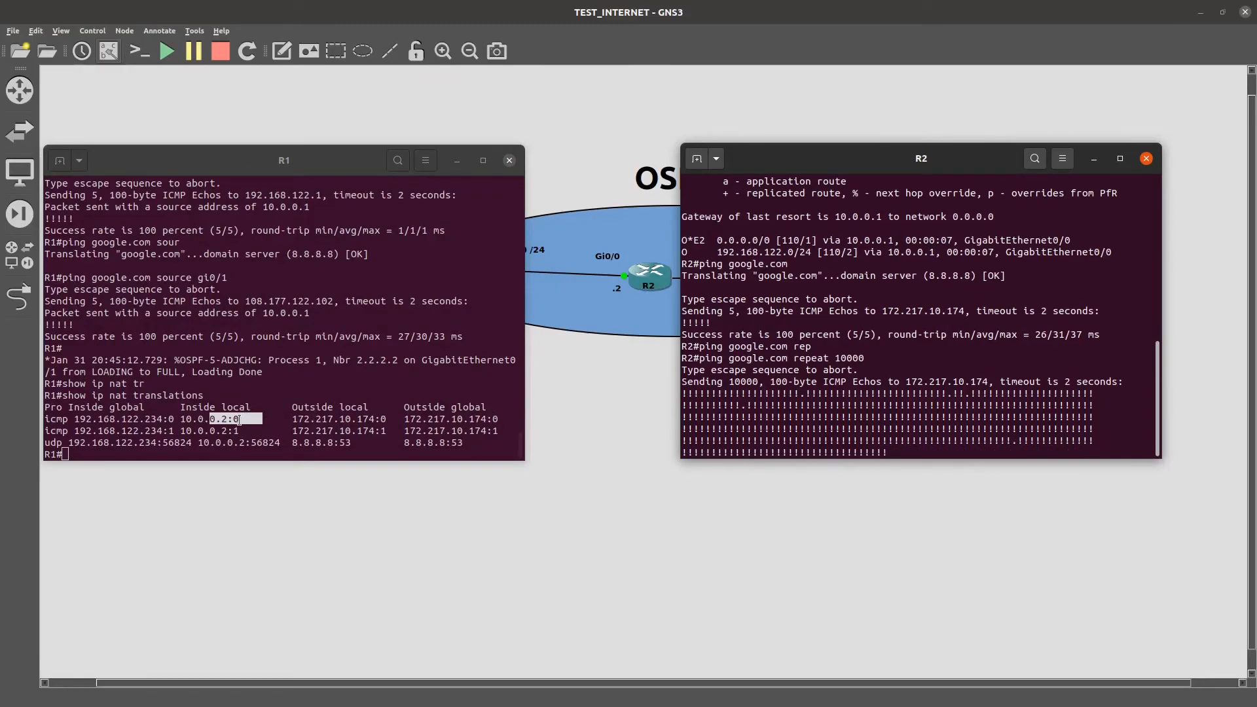
{"action": "left_click_drag", "start_coordinate": [169, 419], "coordinate": [79, 419]}
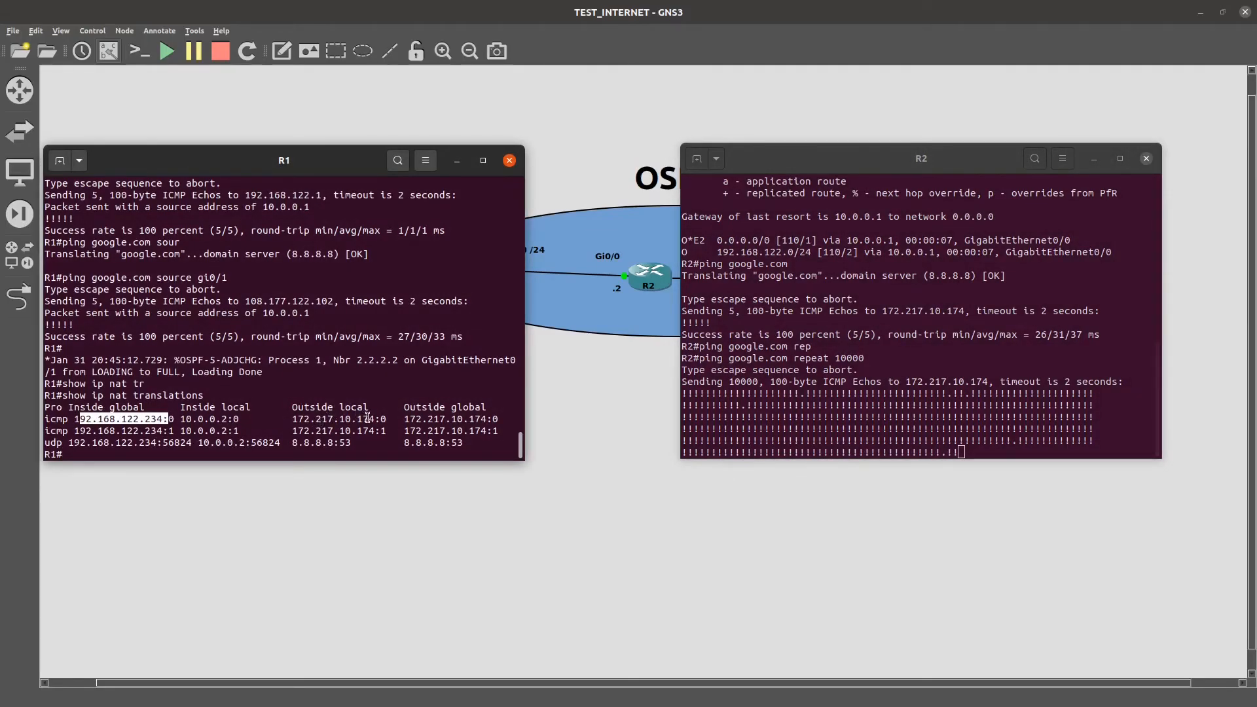
{"action": "left_click_drag", "start_coordinate": [481, 419], "coordinate": [339, 419]}
Step: Abort the running ping on R2 and ping google.com with a repeat count of 10000, sourced from loop0
{"action": "left_click", "coordinate": [980, 404]}
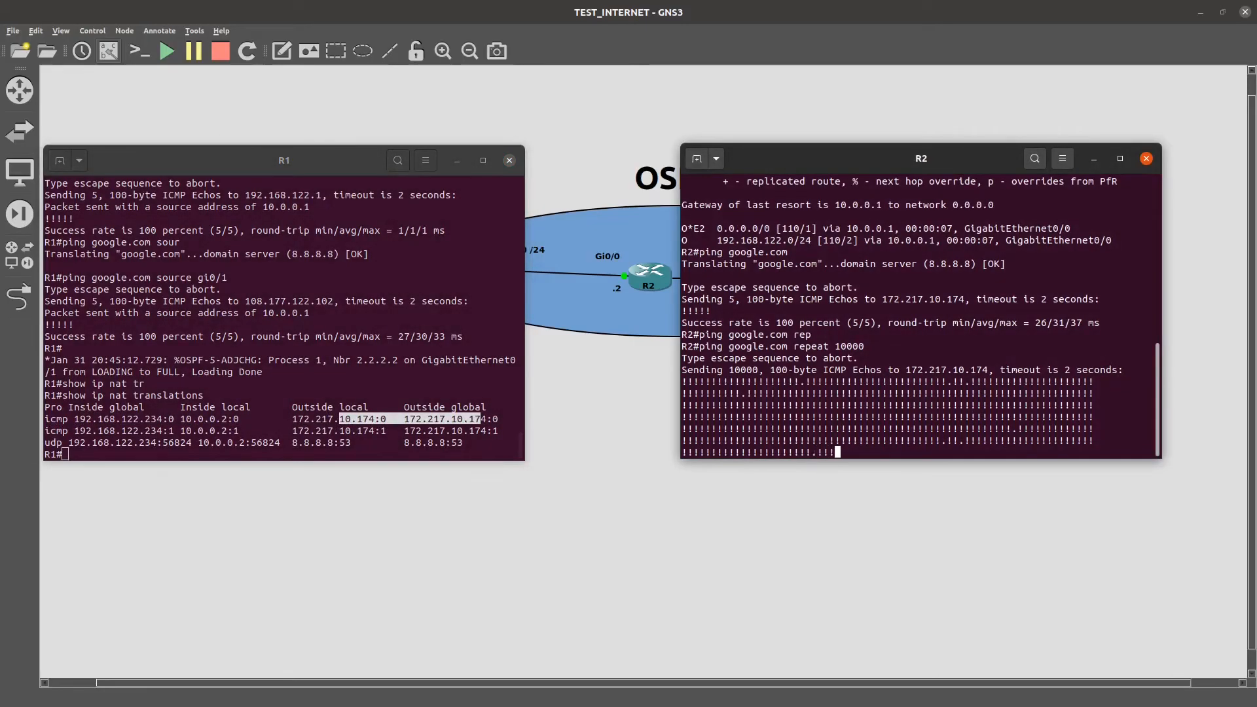
{"action": "key", "text": "ctrl+shift+6"}
{"action": "key", "text": "Up"}
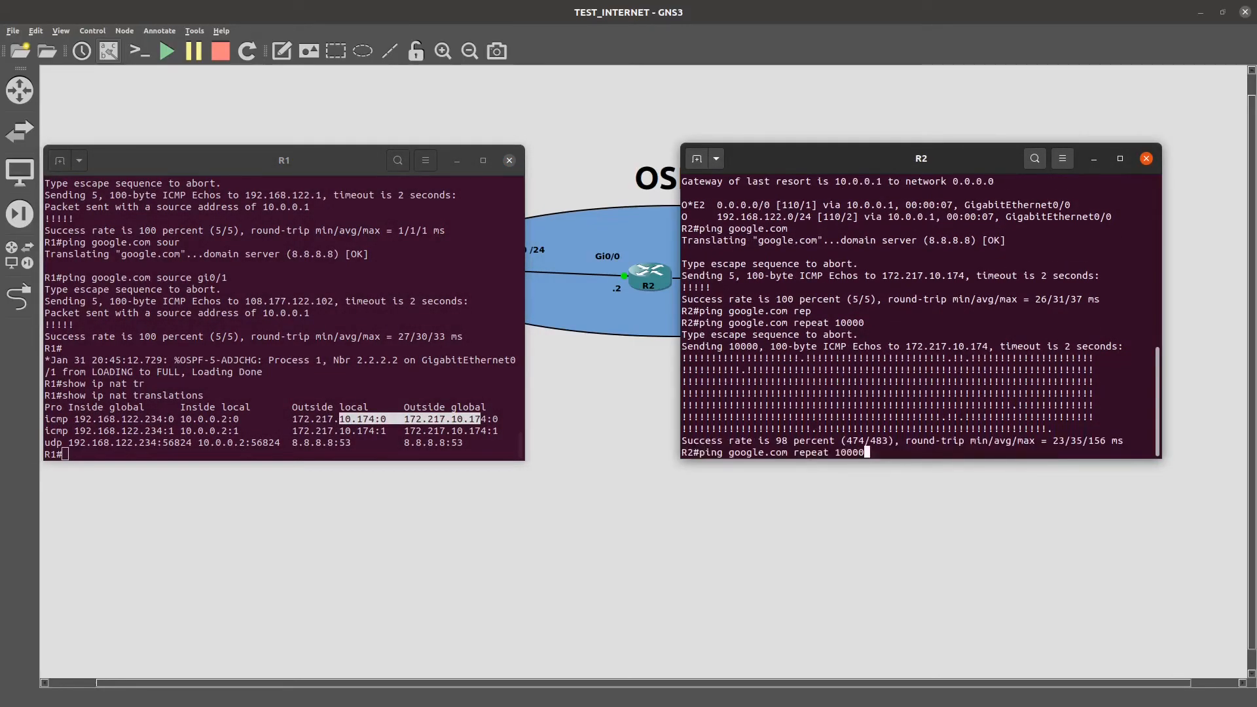
{"action": "key", "text": "Tab"}
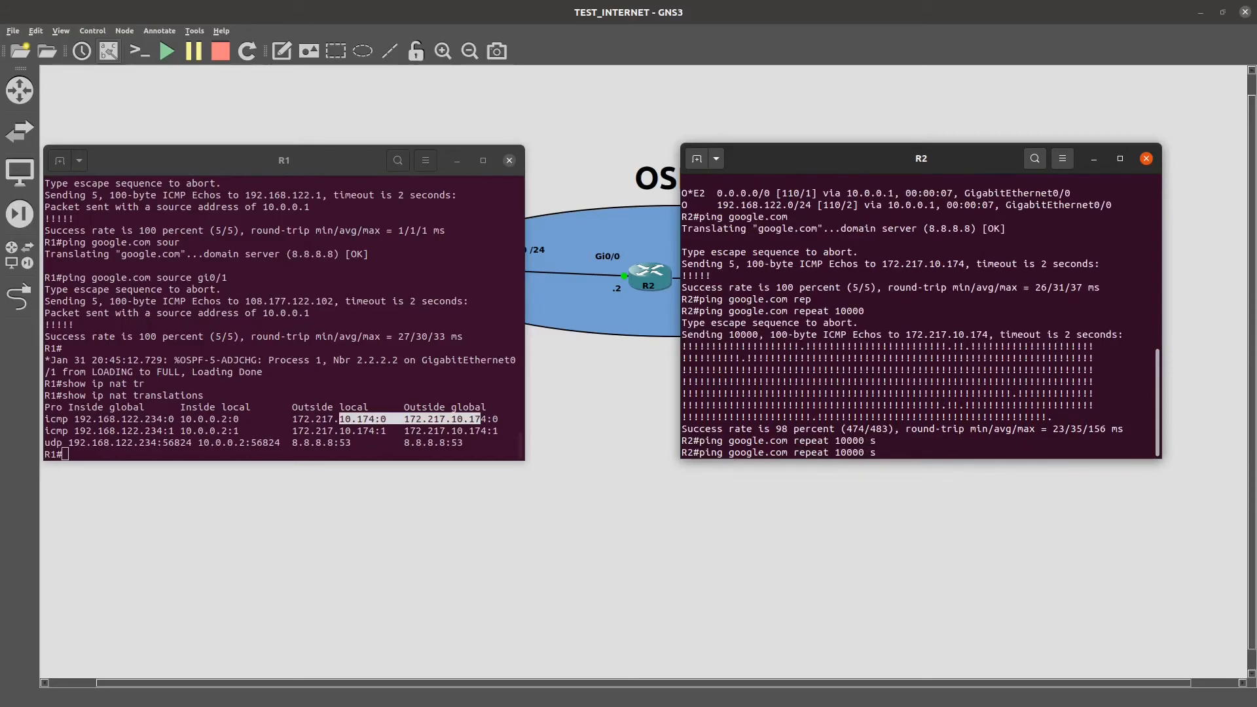
{"action": "type", "text": "?ou"}
{"action": "key", "text": "Tab"}
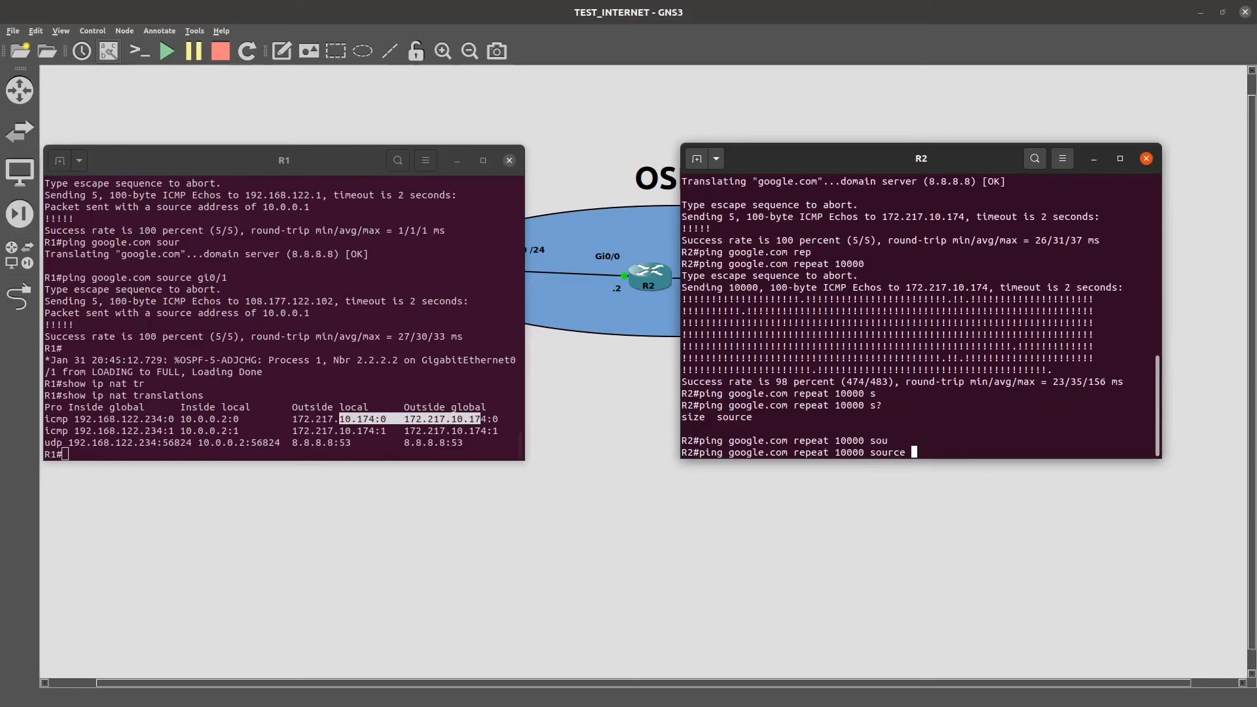
{"action": "type", "text": "loop0"}
{"action": "key", "text": "Return"}
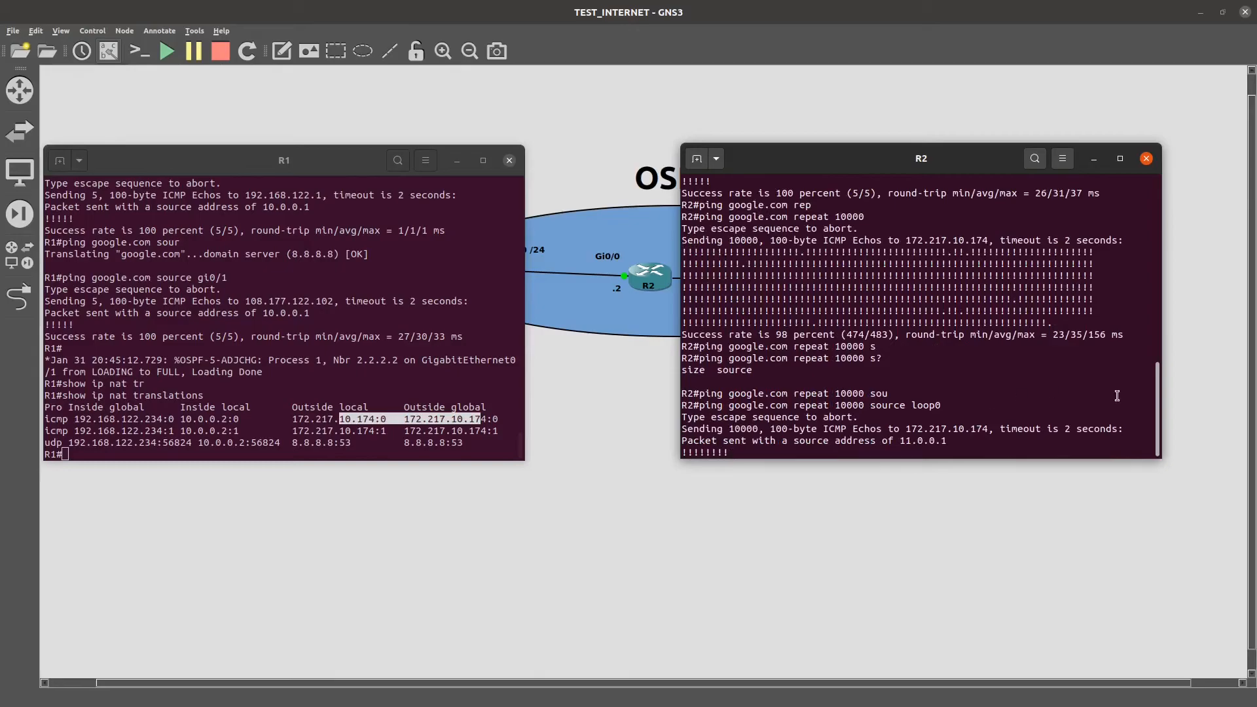
Step: Display R1's NAT translations again and examine the inside local address of the newest ICMP entry
{"action": "left_click", "coordinate": [262, 401]}
{"action": "key", "text": "Up"}
{"action": "key", "text": "Return"}
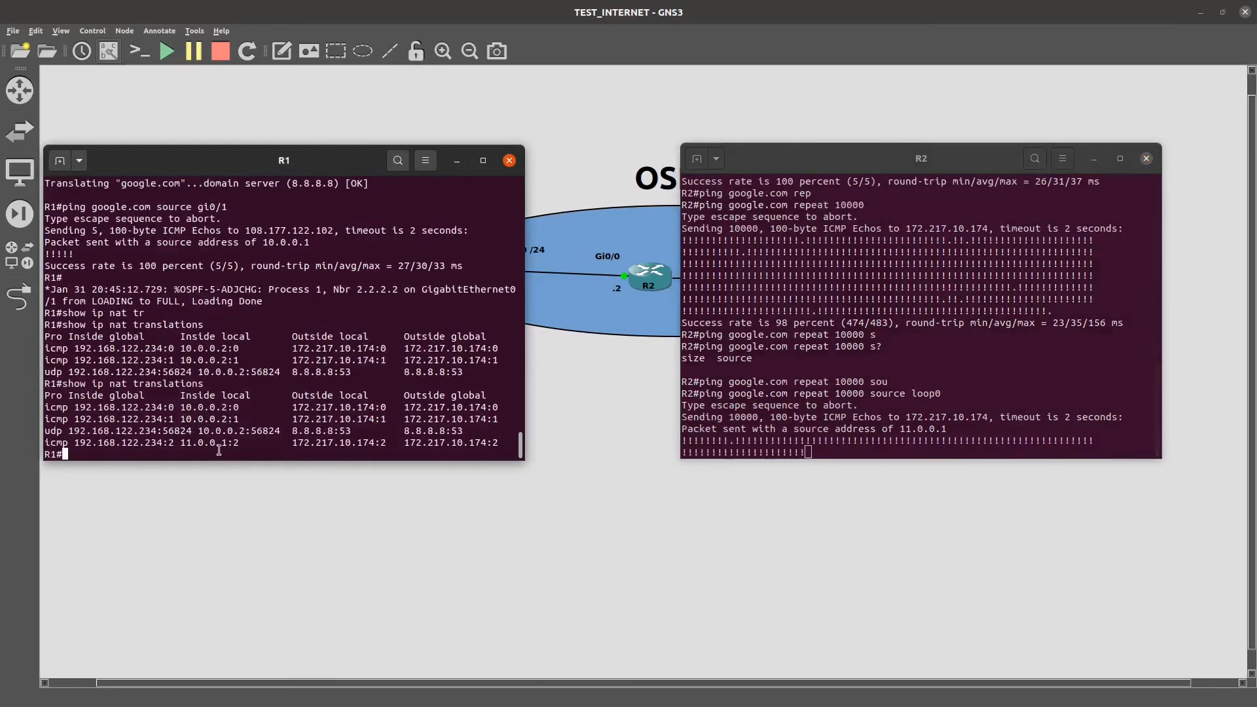
{"action": "left_click_drag", "start_coordinate": [239, 444], "coordinate": [180, 443]}
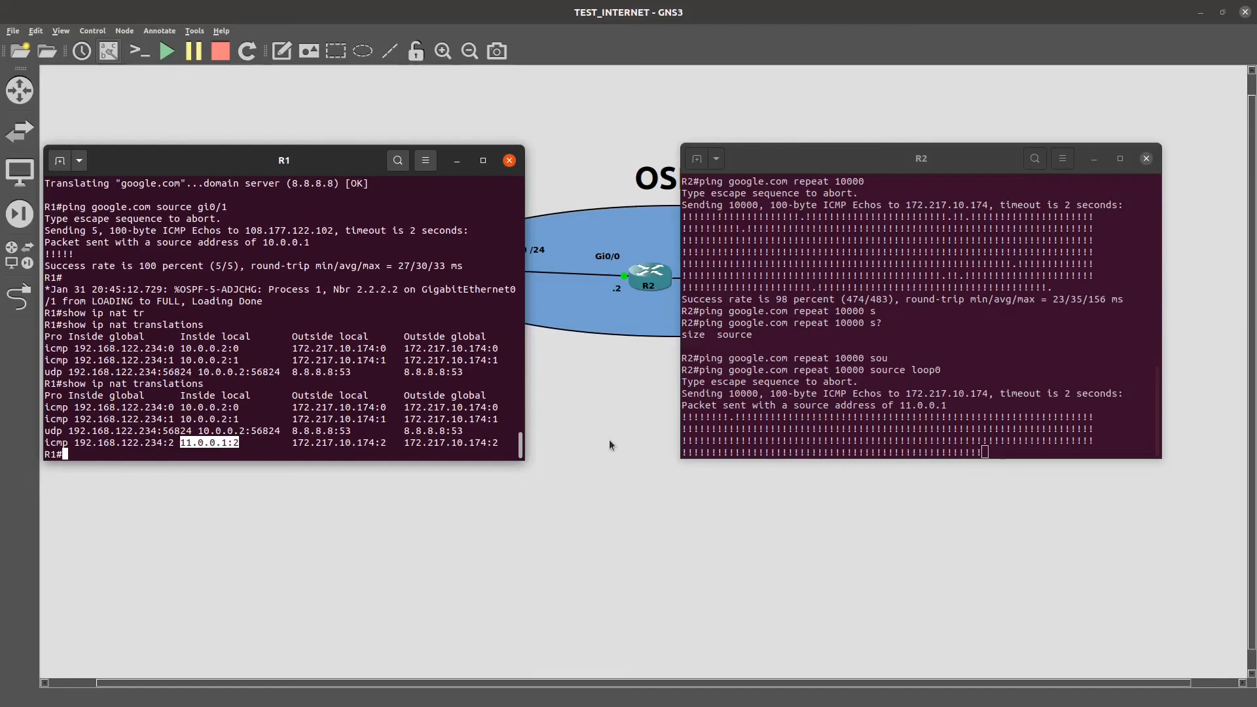
Step: Start a Wireshark capture on the link between NAT1 nat0 and R1 Gi0/0, and stop it once ping packets are recorded
{"action": "left_click", "coordinate": [327, 529]}
{"action": "right_click", "coordinate": [283, 266]}
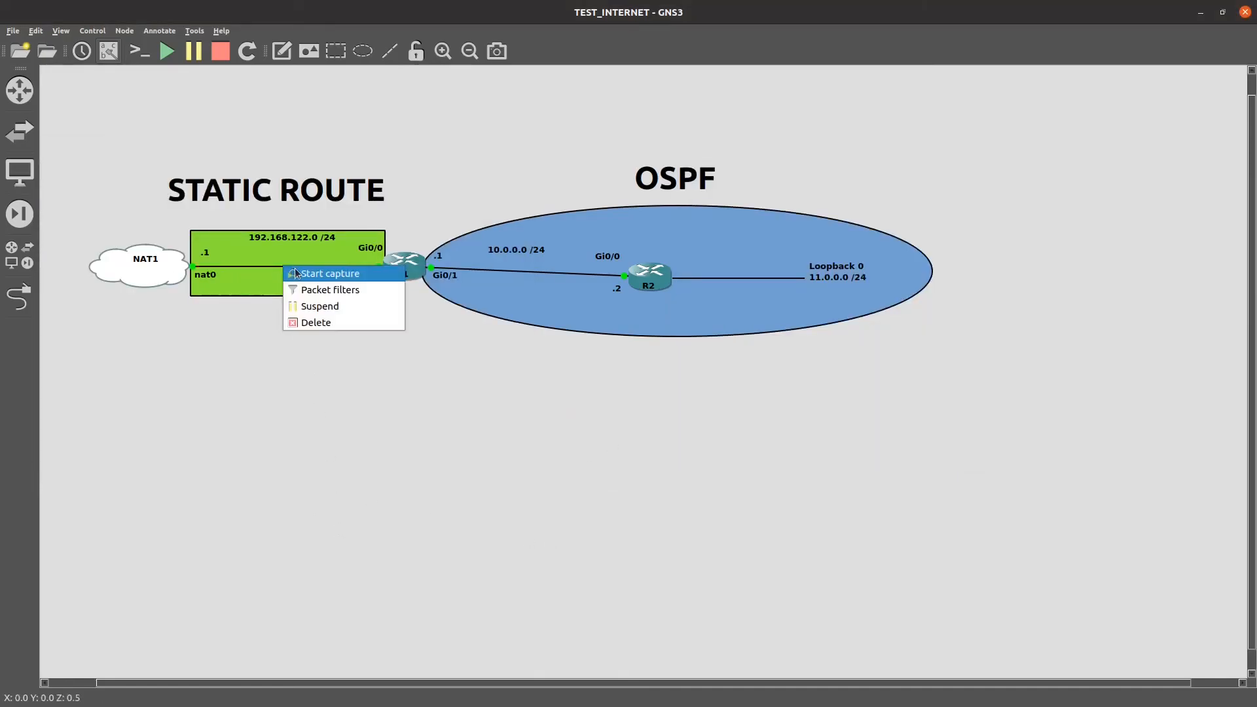
{"action": "left_click", "coordinate": [324, 273]}
{"action": "left_click", "coordinate": [760, 391]}
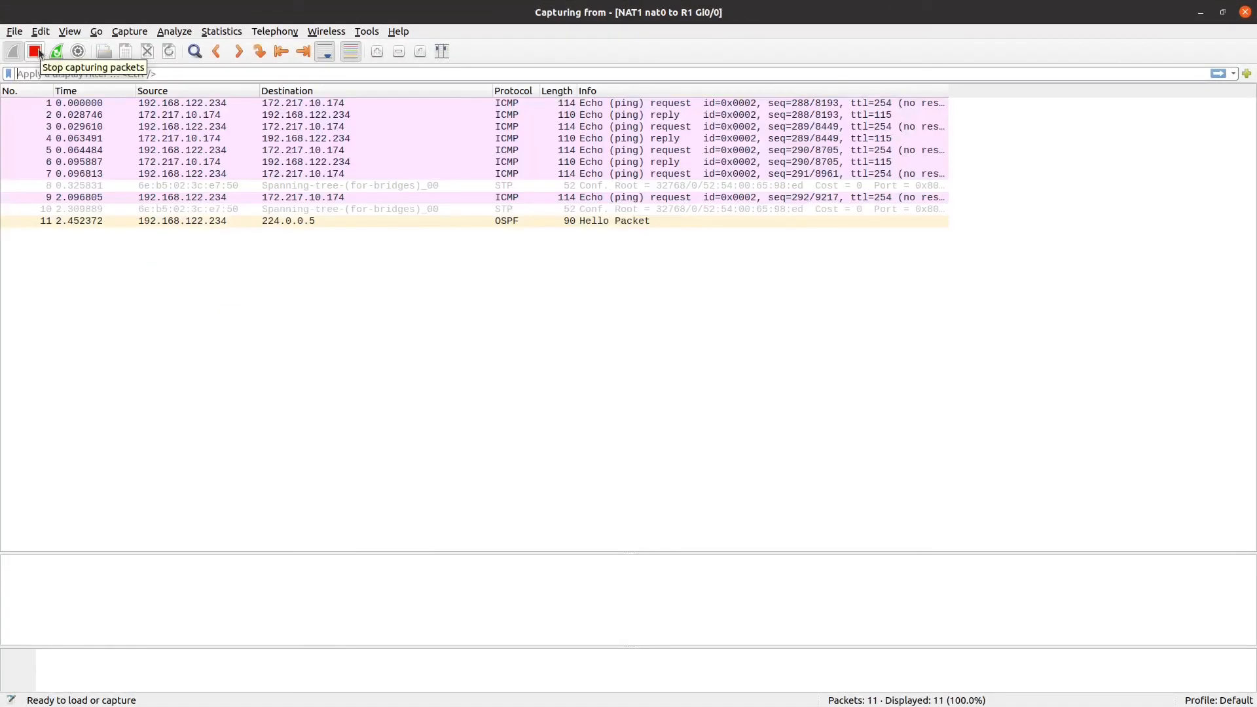
{"action": "left_click", "coordinate": [39, 50]}
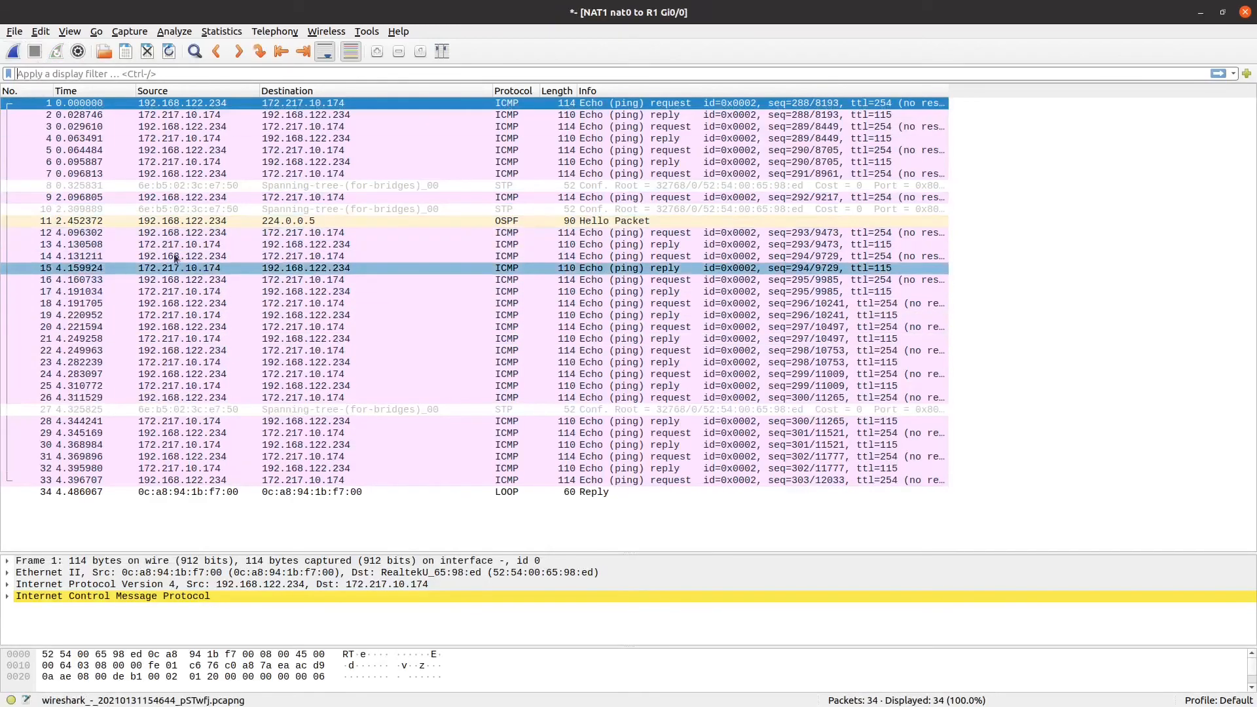
Step: Examine the addresses of the captured echo request in packet 12 and compare them with the NAT1–R1 link in the GNS3 topology
{"action": "left_click", "coordinate": [194, 234]}
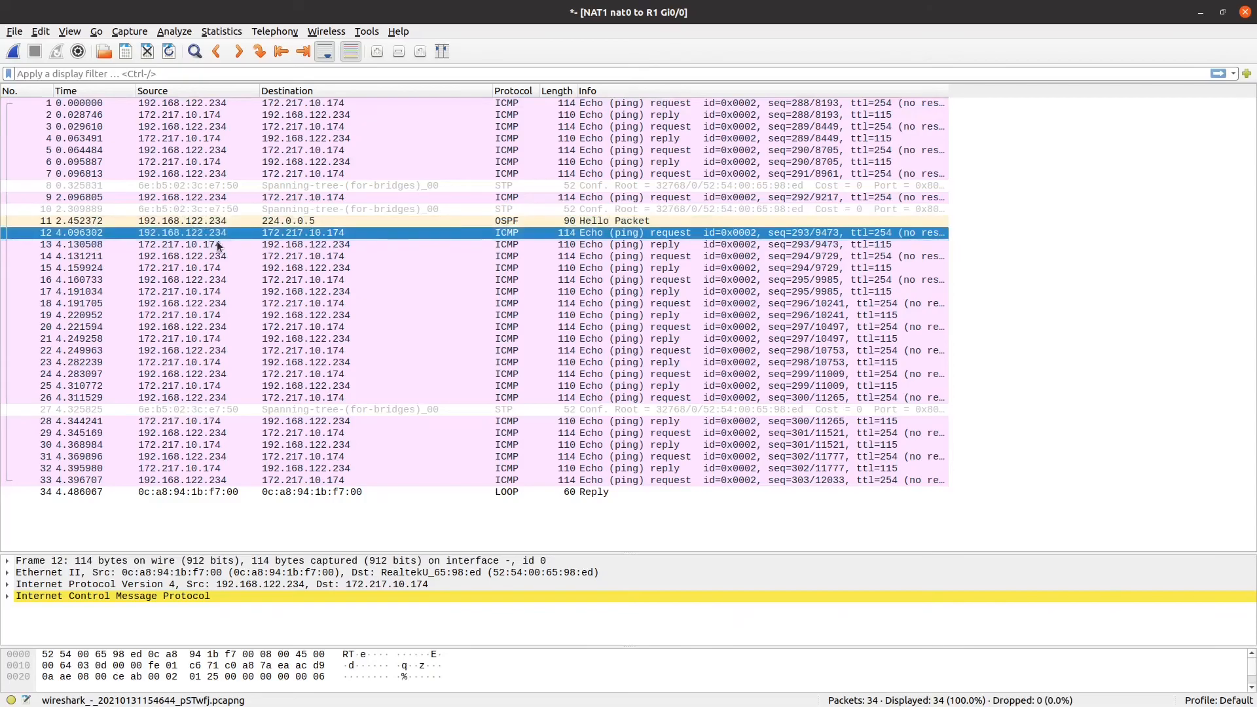
{"action": "key", "text": "alt+Tab"}
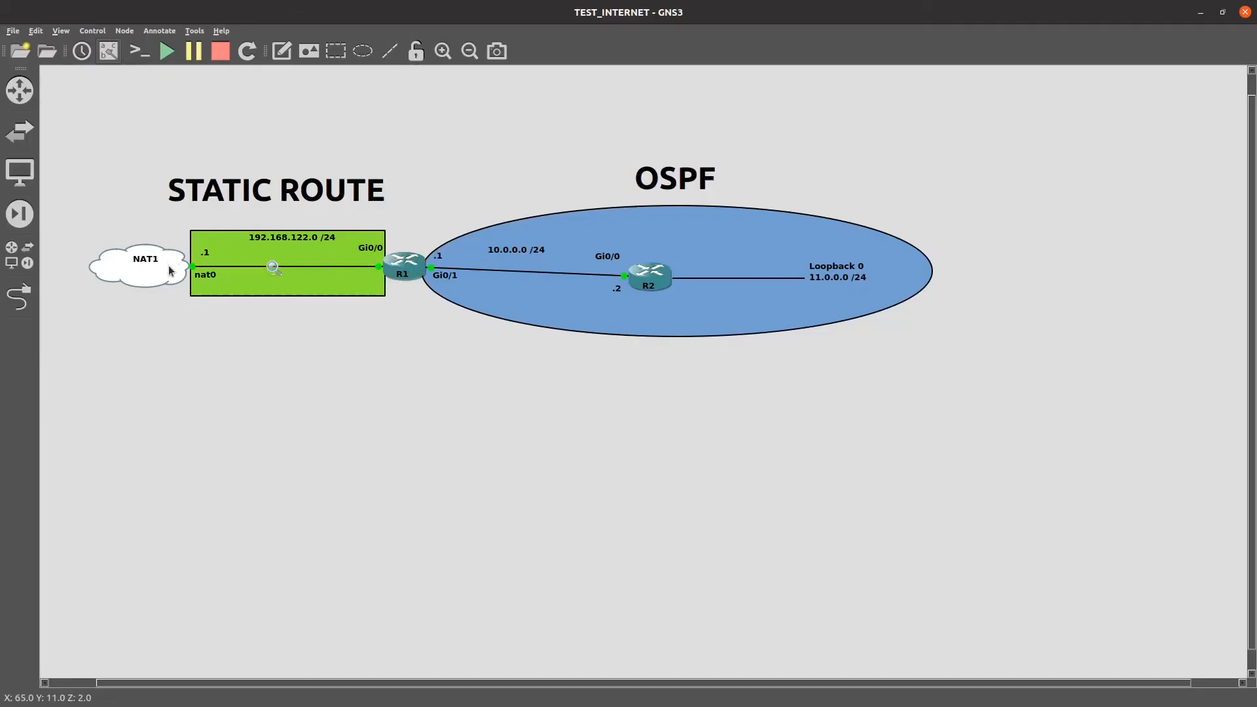
{"action": "key", "text": "alt+Tab"}
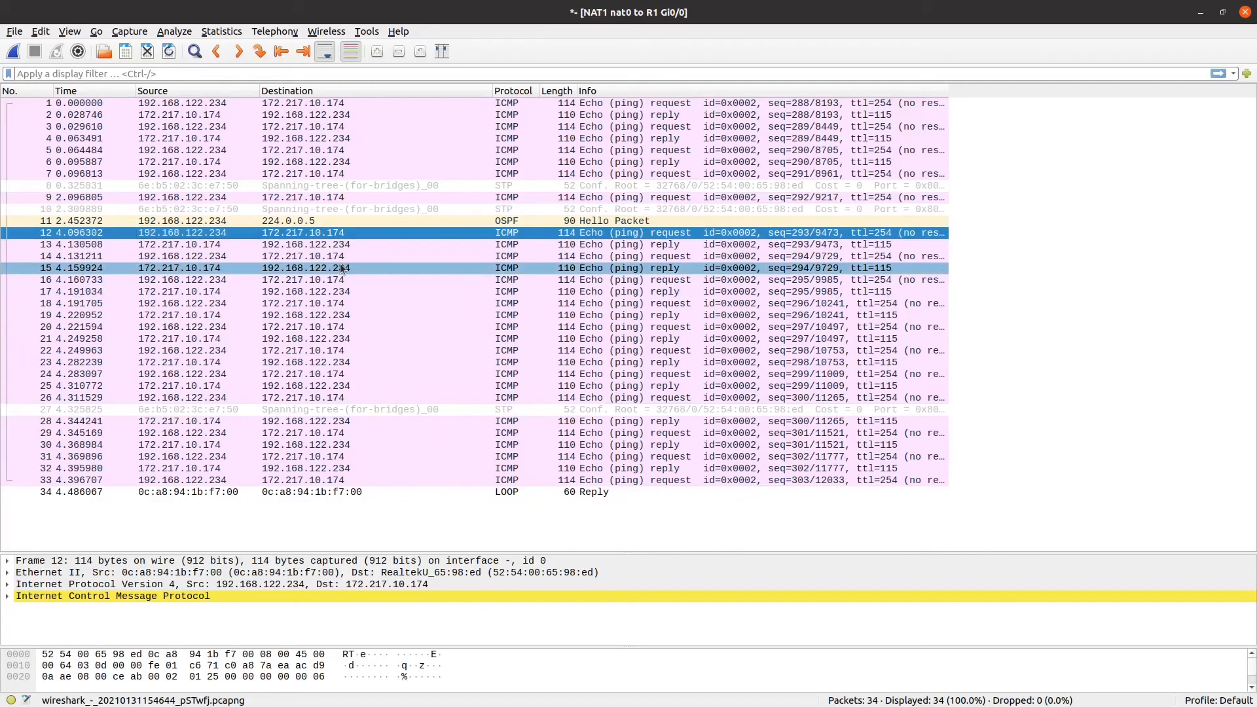
Step: Open packet 14's details and examine its expanded IPv4 source and destination addresses and ICMP fields
{"action": "left_click", "coordinate": [206, 256]}
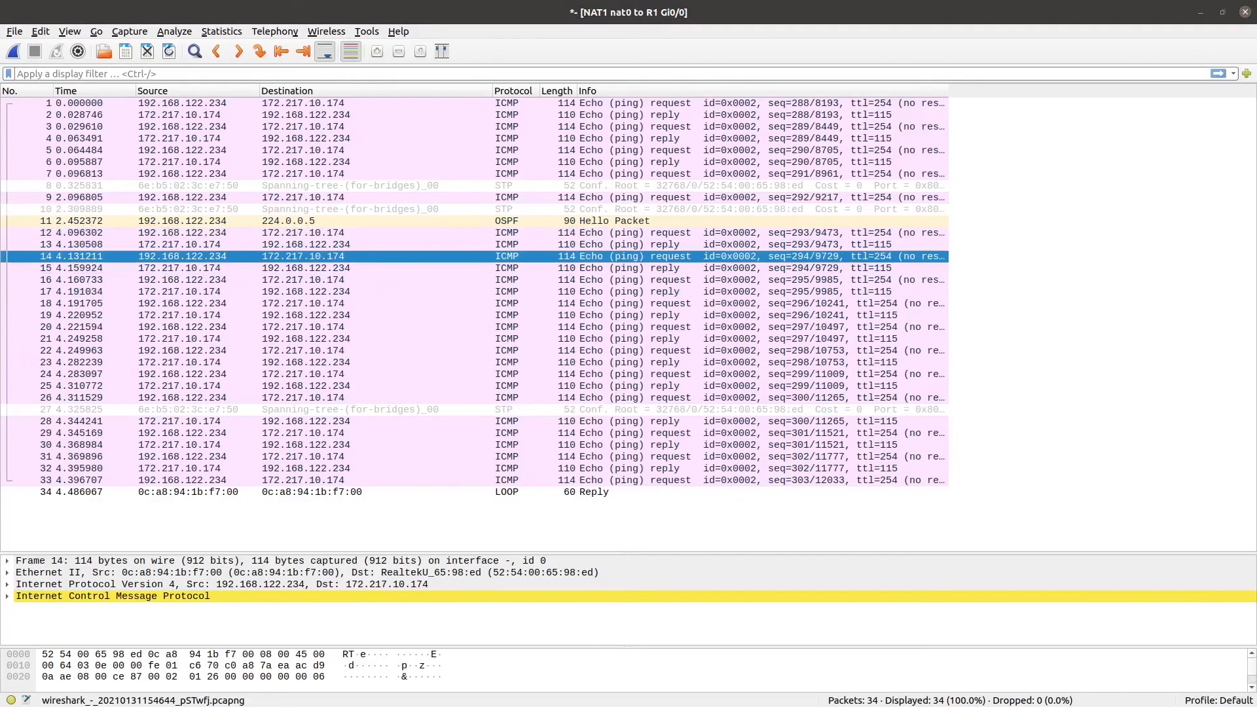
{"action": "double_click", "coordinate": [206, 256]}
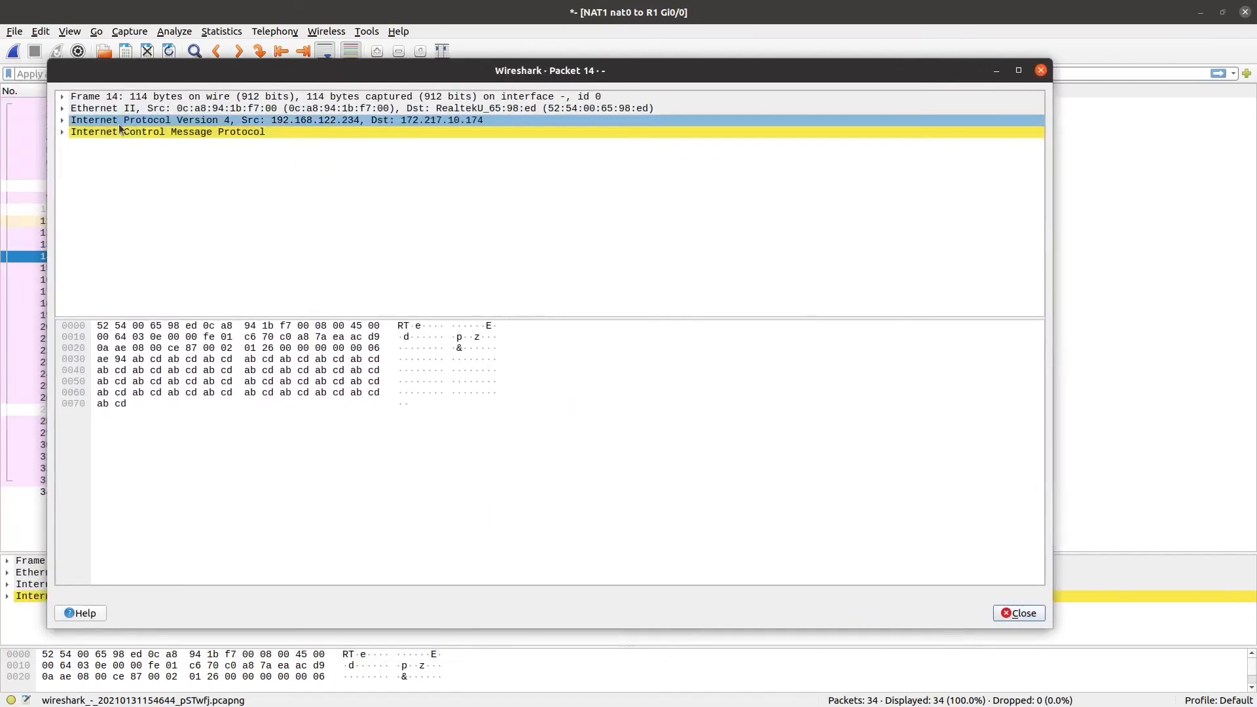
{"action": "left_click", "coordinate": [62, 134]}
{"action": "left_click", "coordinate": [62, 120]}
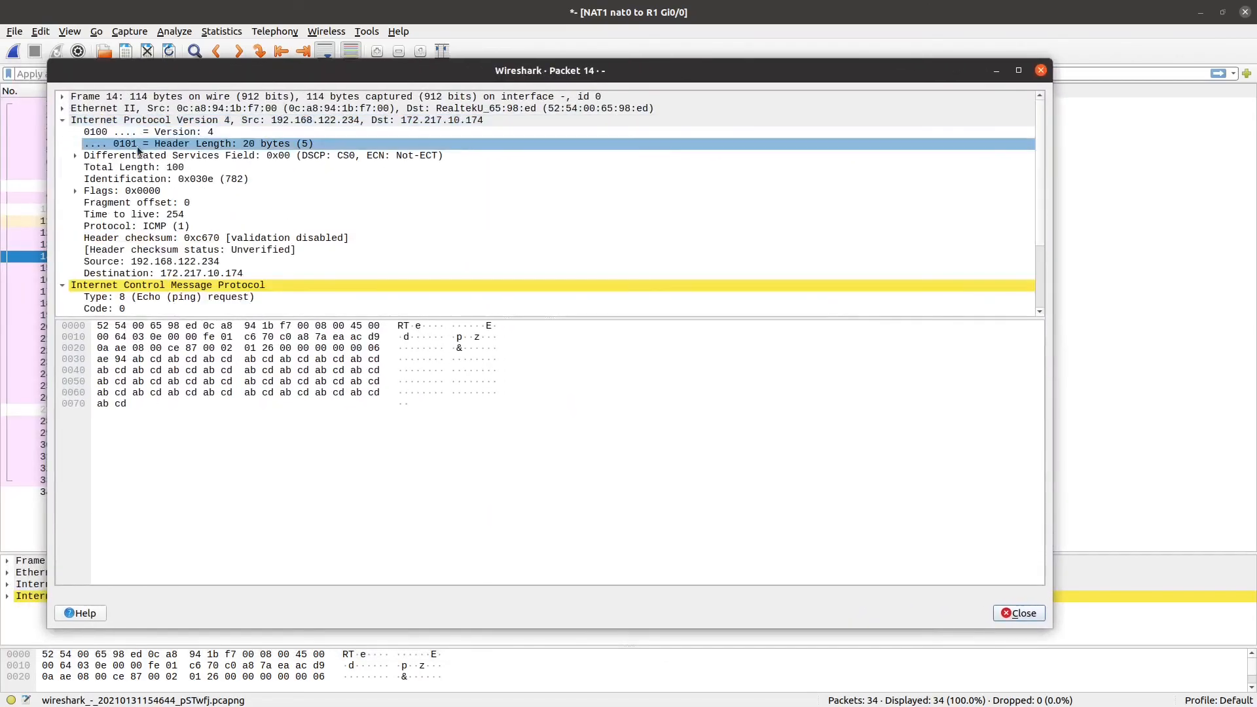
{"action": "left_click", "coordinate": [140, 263]}
{"action": "left_click", "coordinate": [141, 272]}
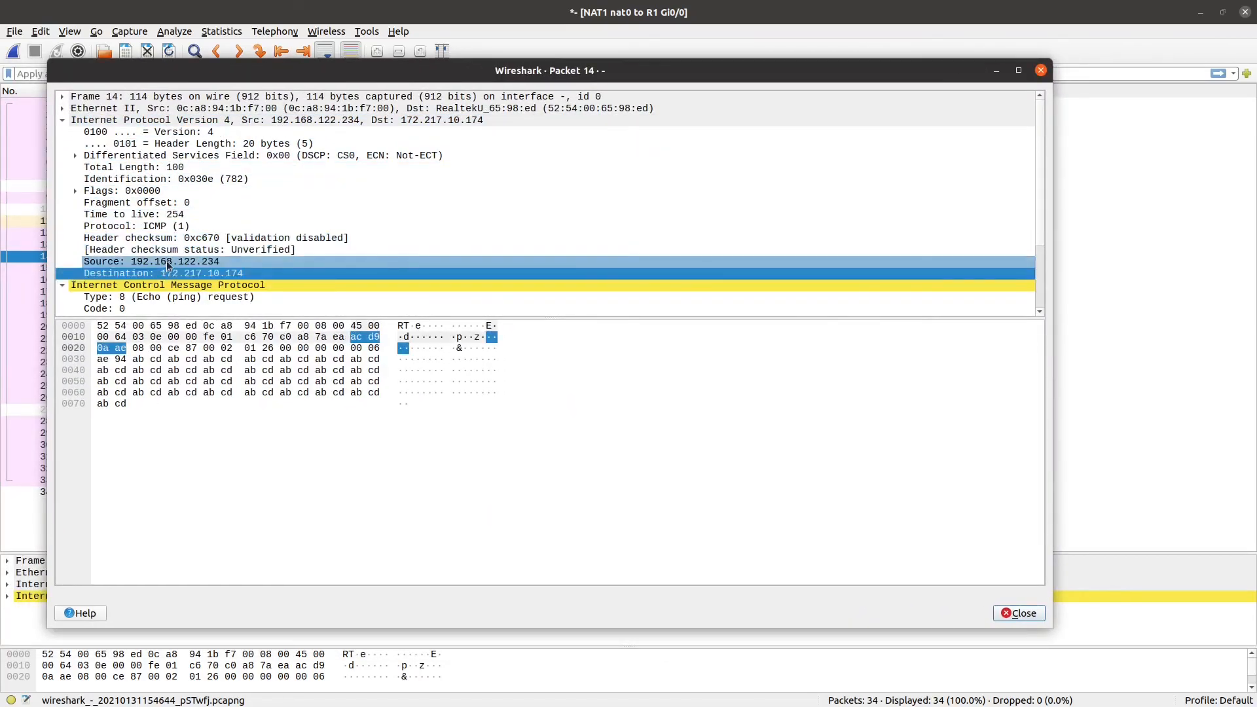
{"action": "scroll", "coordinate": [180, 292], "scroll_direction": "down", "scroll_amount": 1}
{"action": "scroll", "coordinate": [183, 291], "scroll_direction": "down", "scroll_amount": 2}
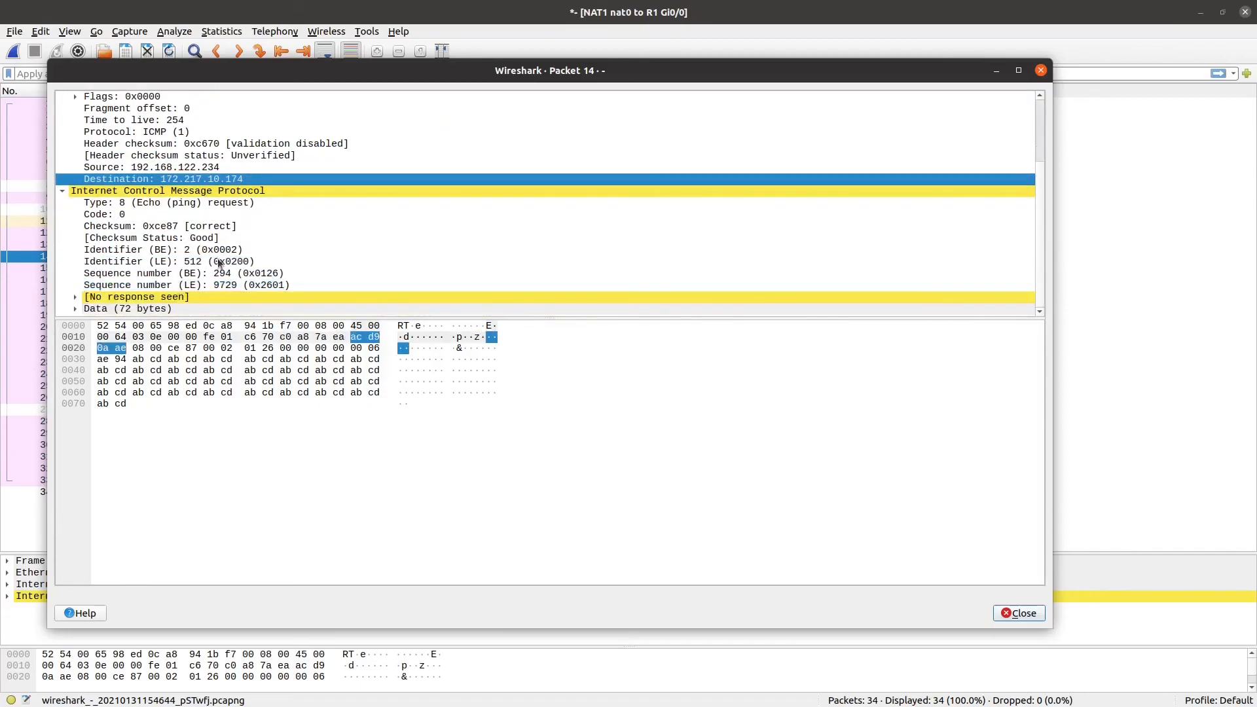
{"action": "scroll", "coordinate": [238, 209], "scroll_direction": "up", "scroll_amount": 1}
{"action": "scroll", "coordinate": [238, 206], "scroll_direction": "up", "scroll_amount": 2}
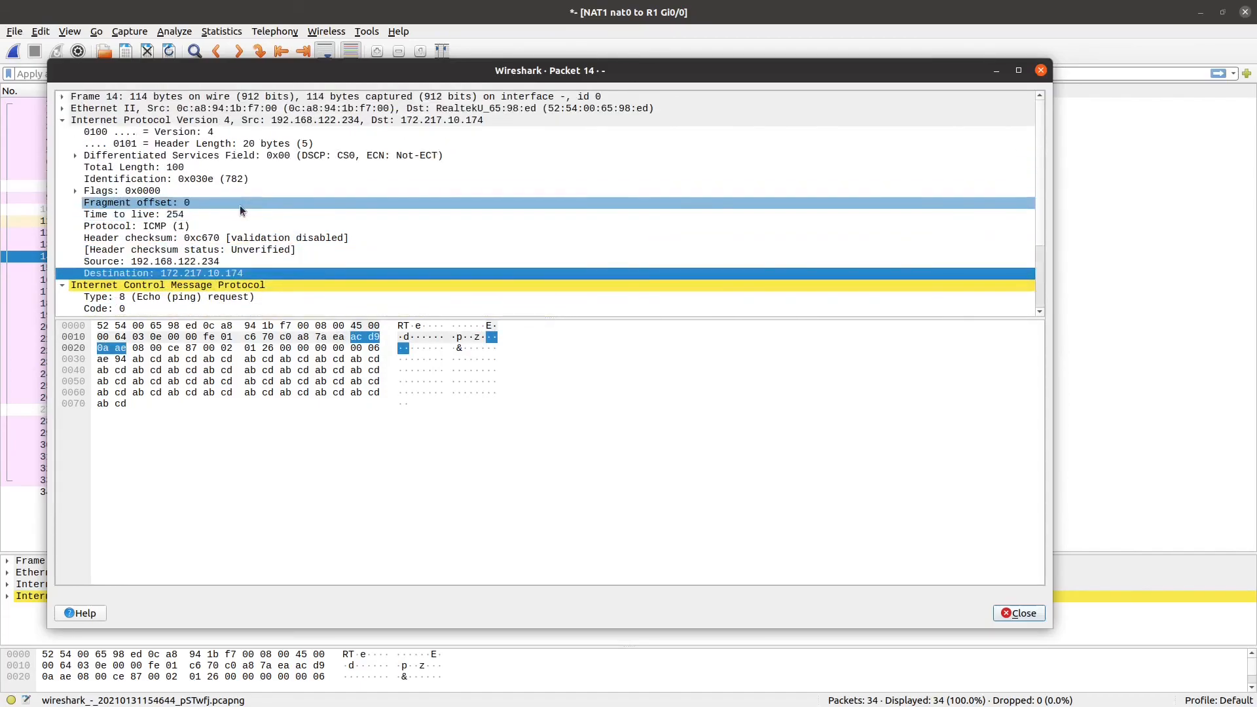